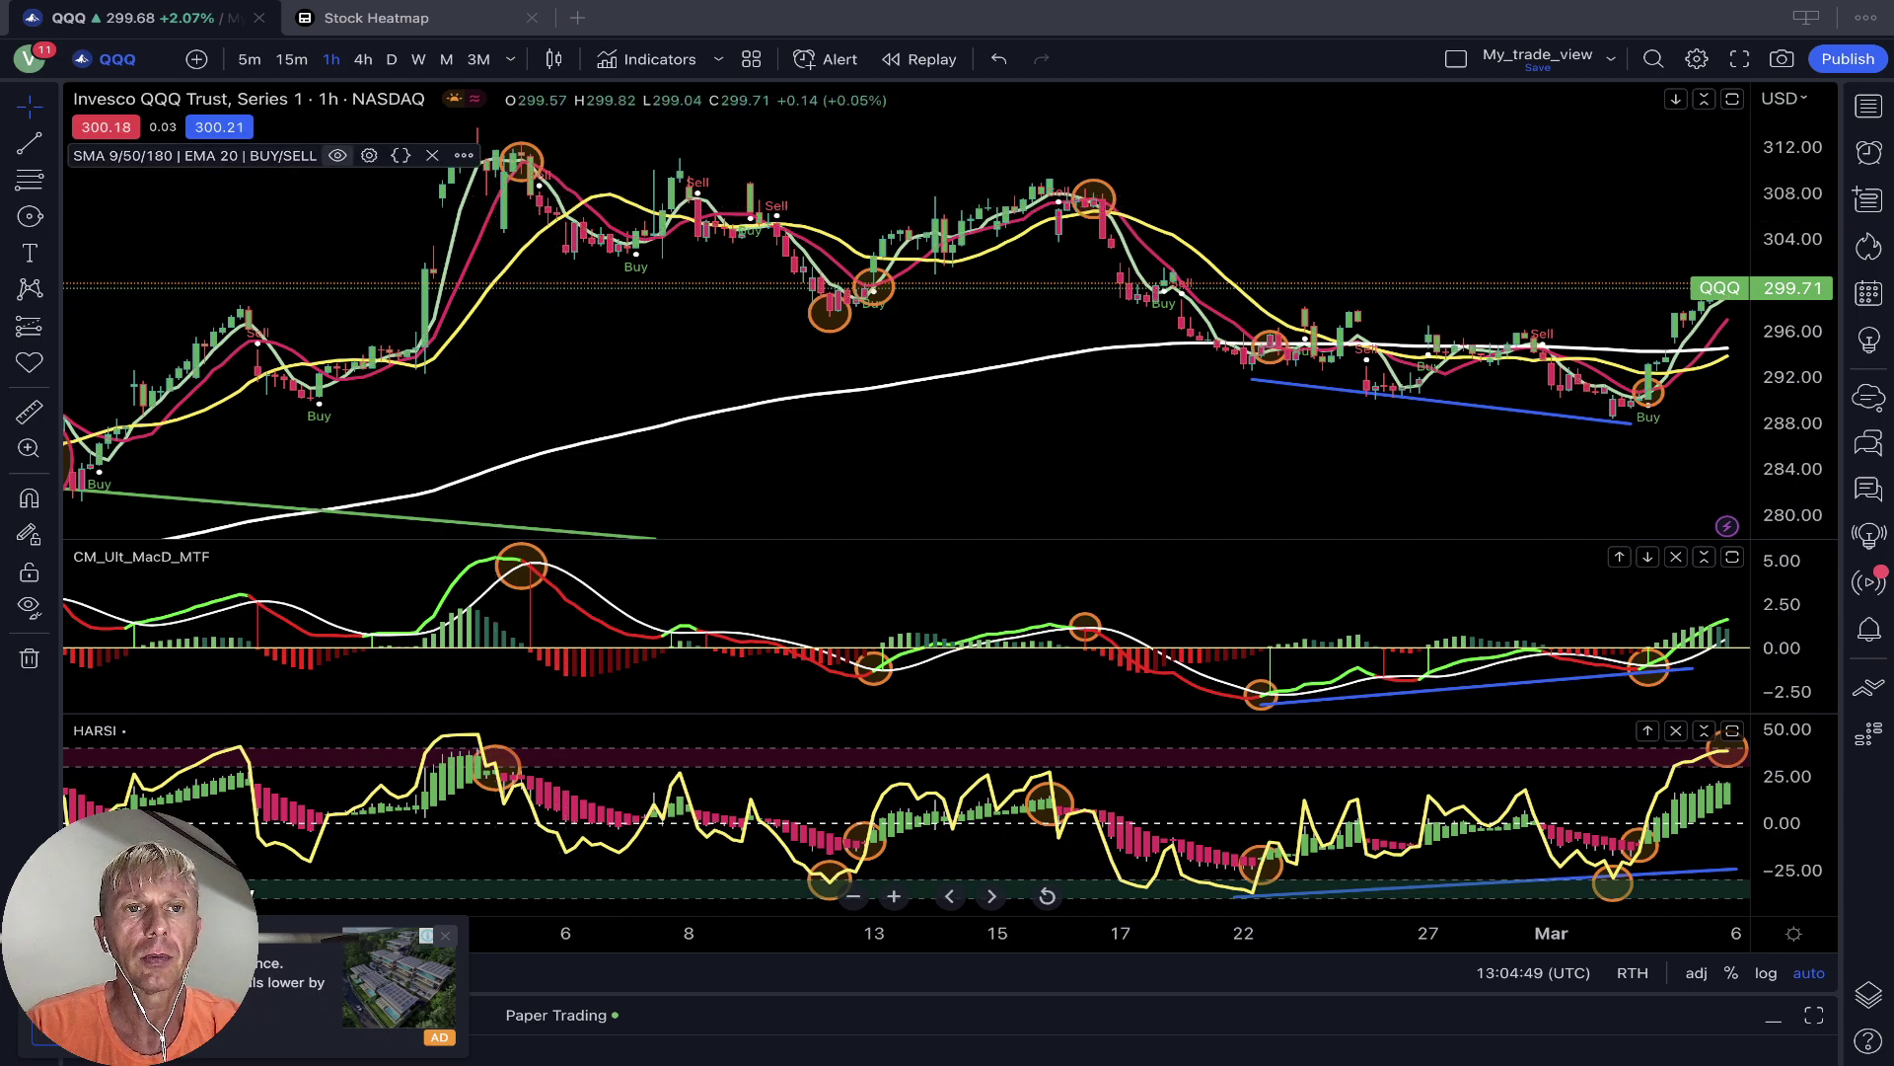
# Hide the SMA3 and EMA1 lines of the SMA 9/50/180 | EMA 20 | BUY/SELL indicator
pyautogui.click(369, 154)
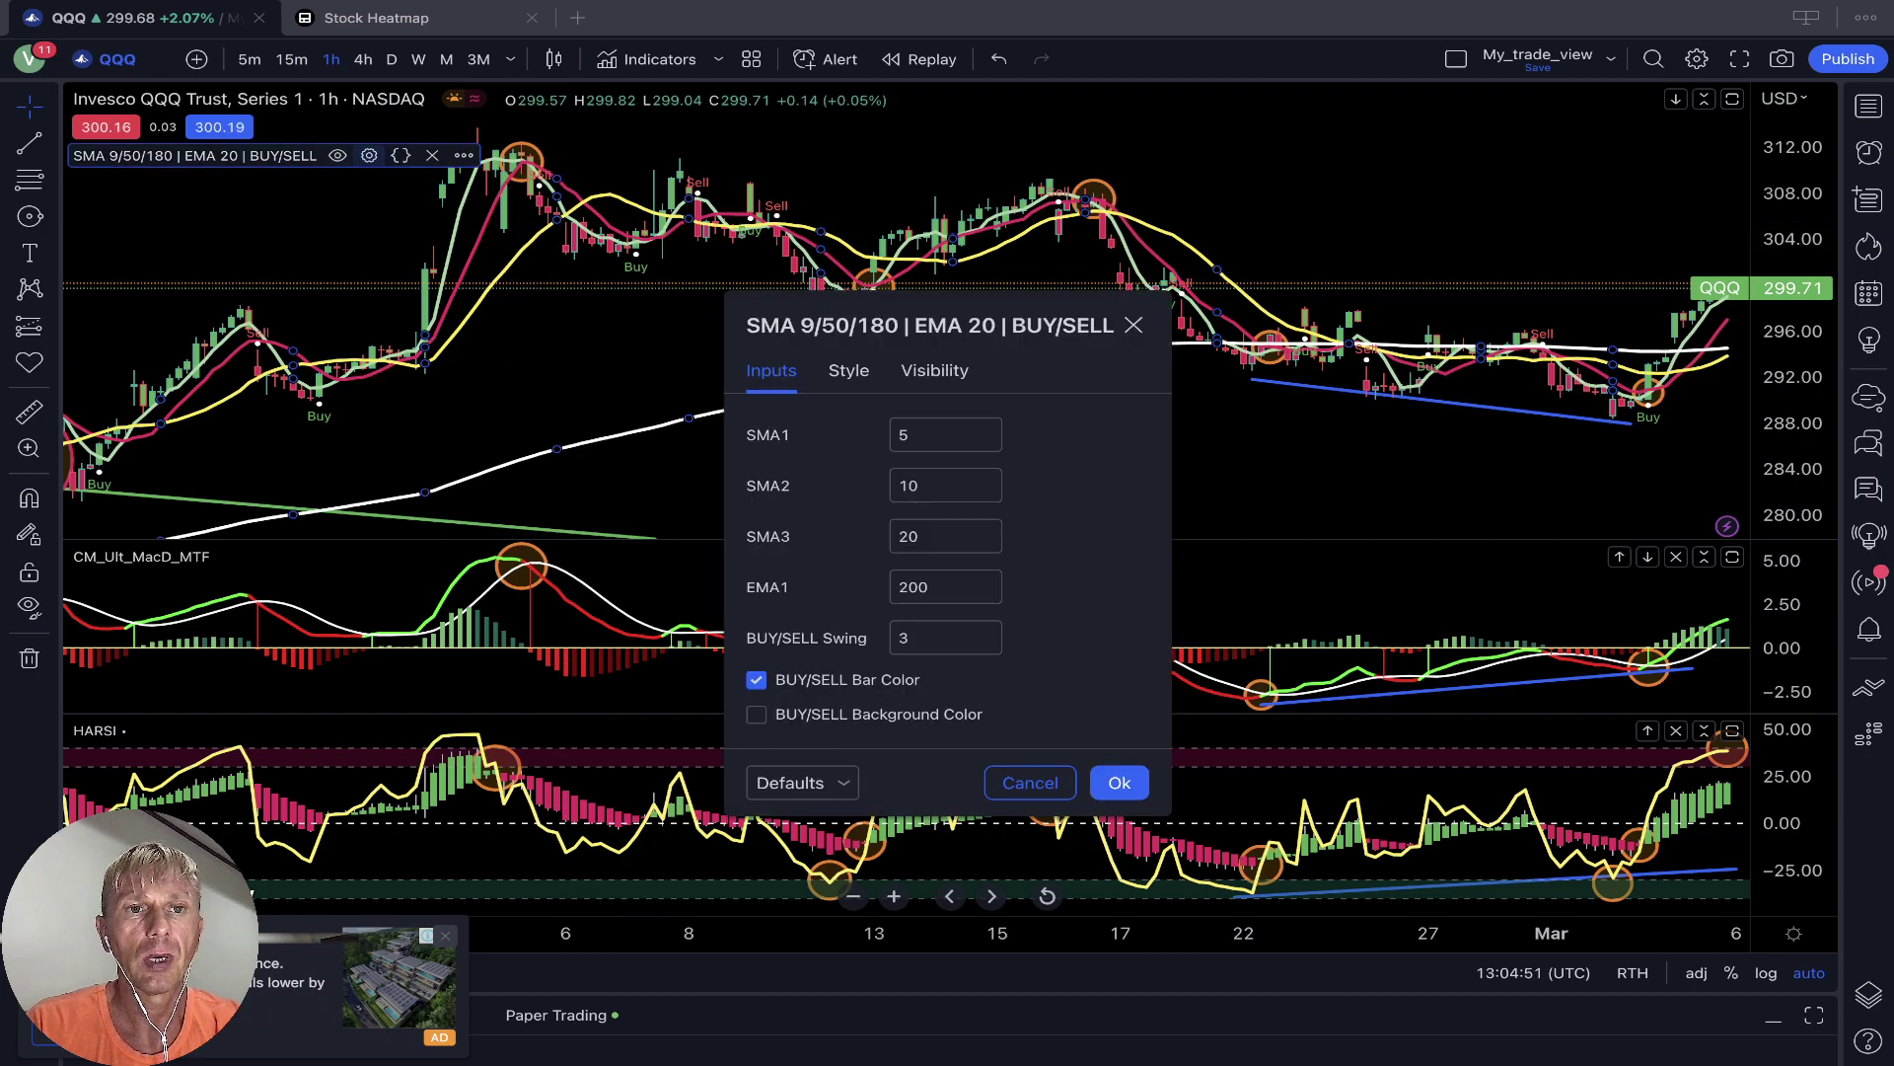
pyautogui.press('Escape')
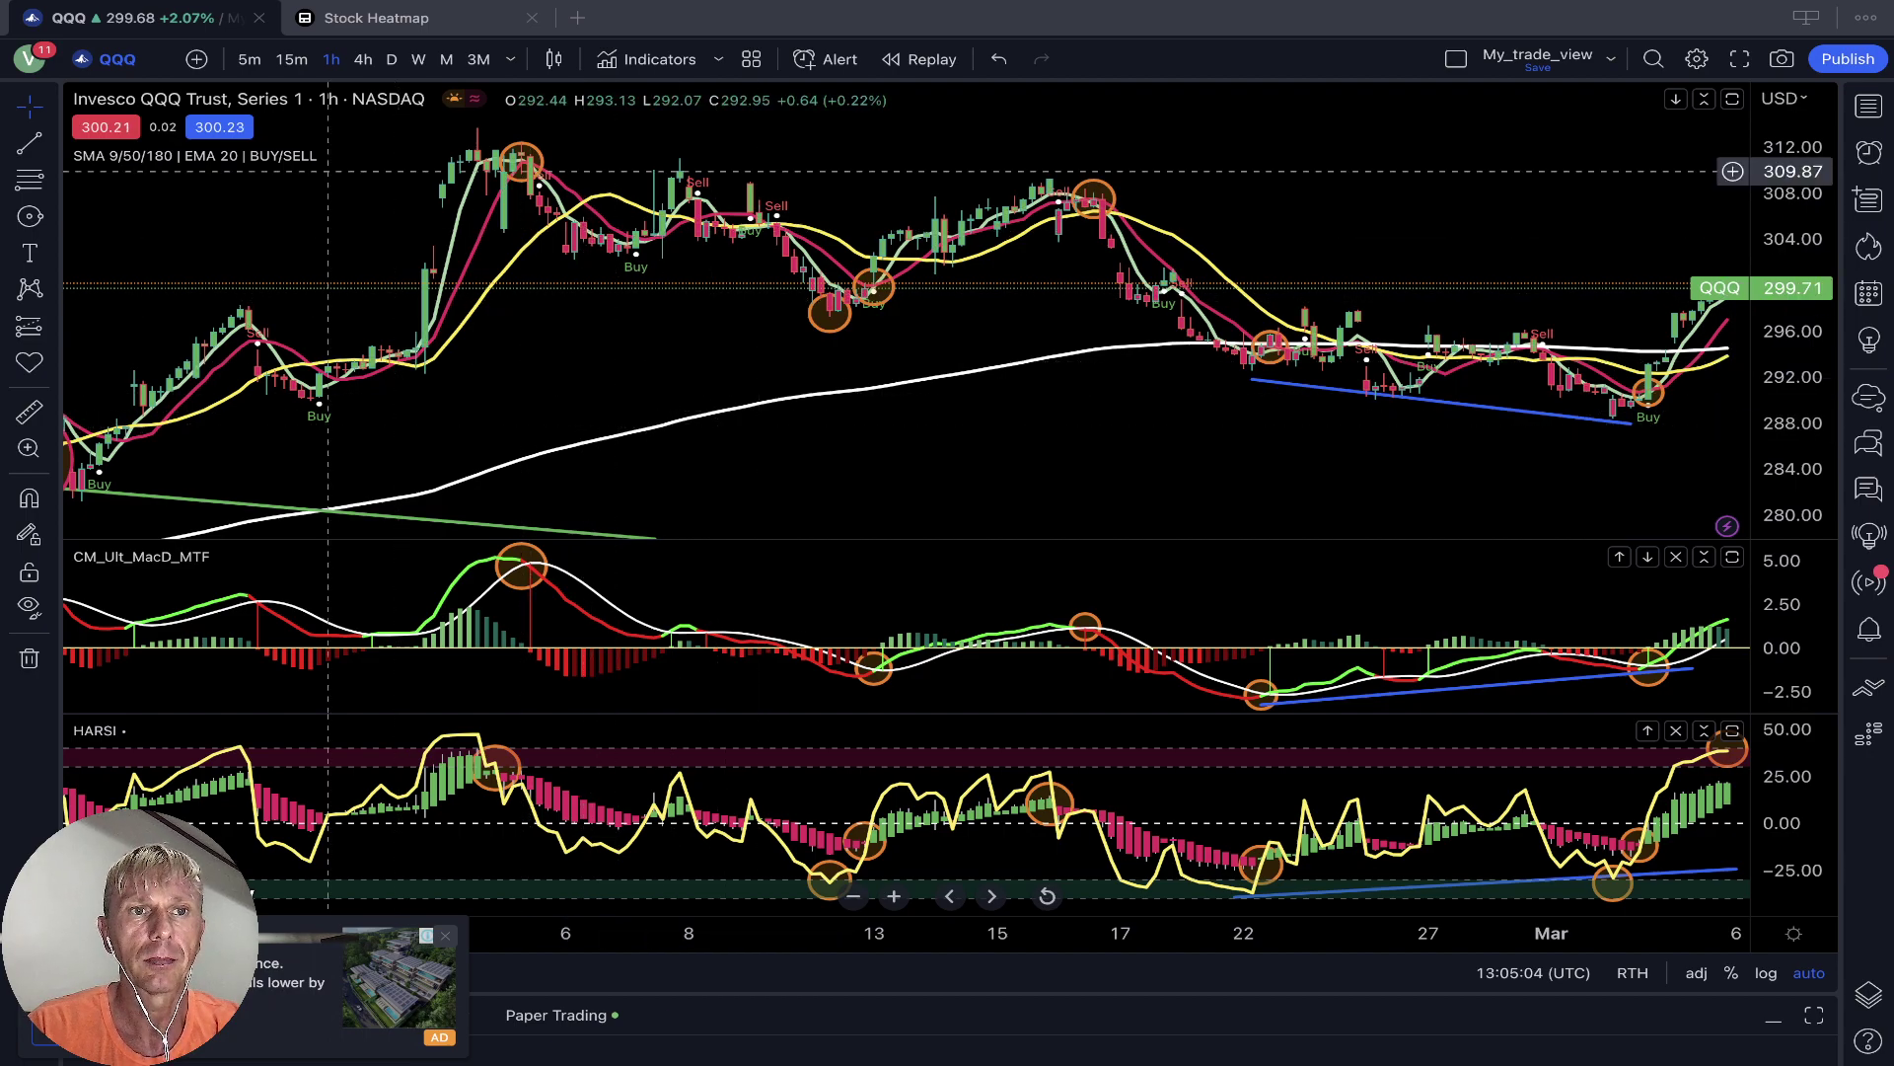
pyautogui.moveTo(286, 156)
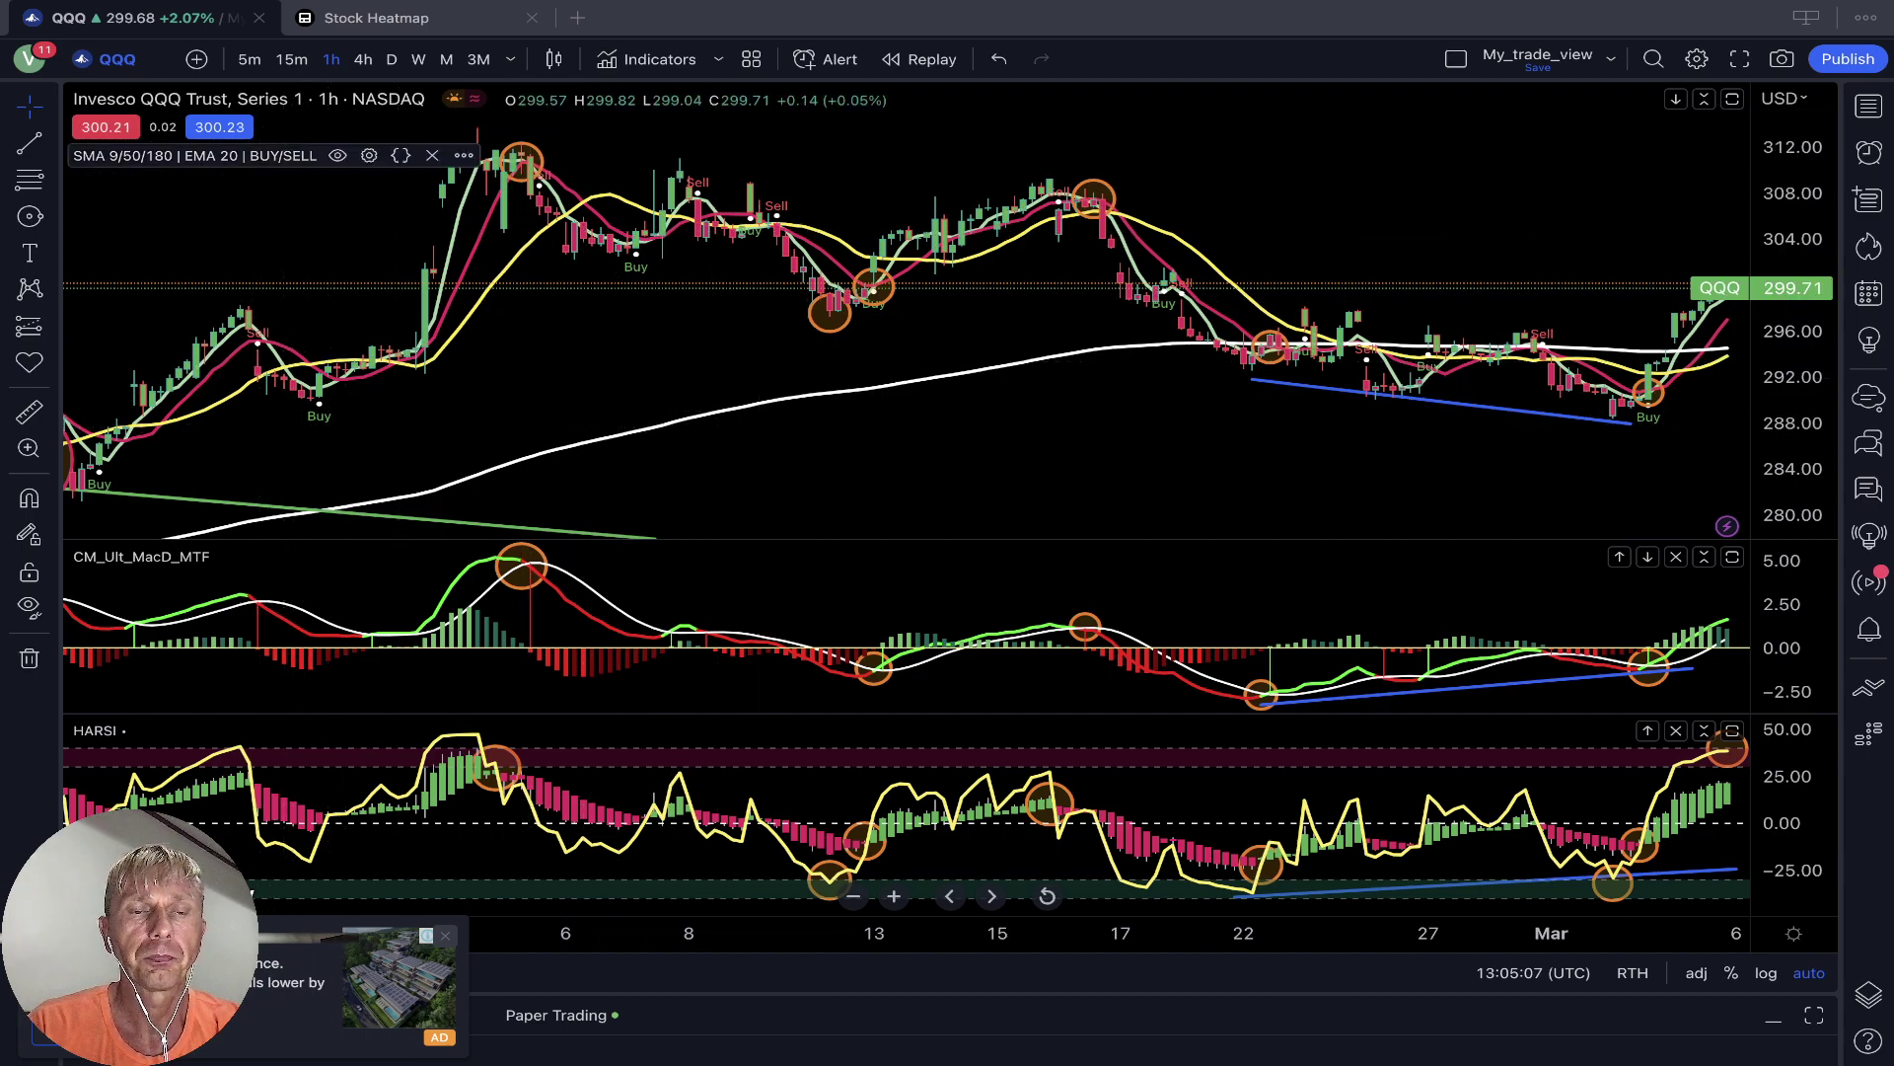
pyautogui.click(369, 156)
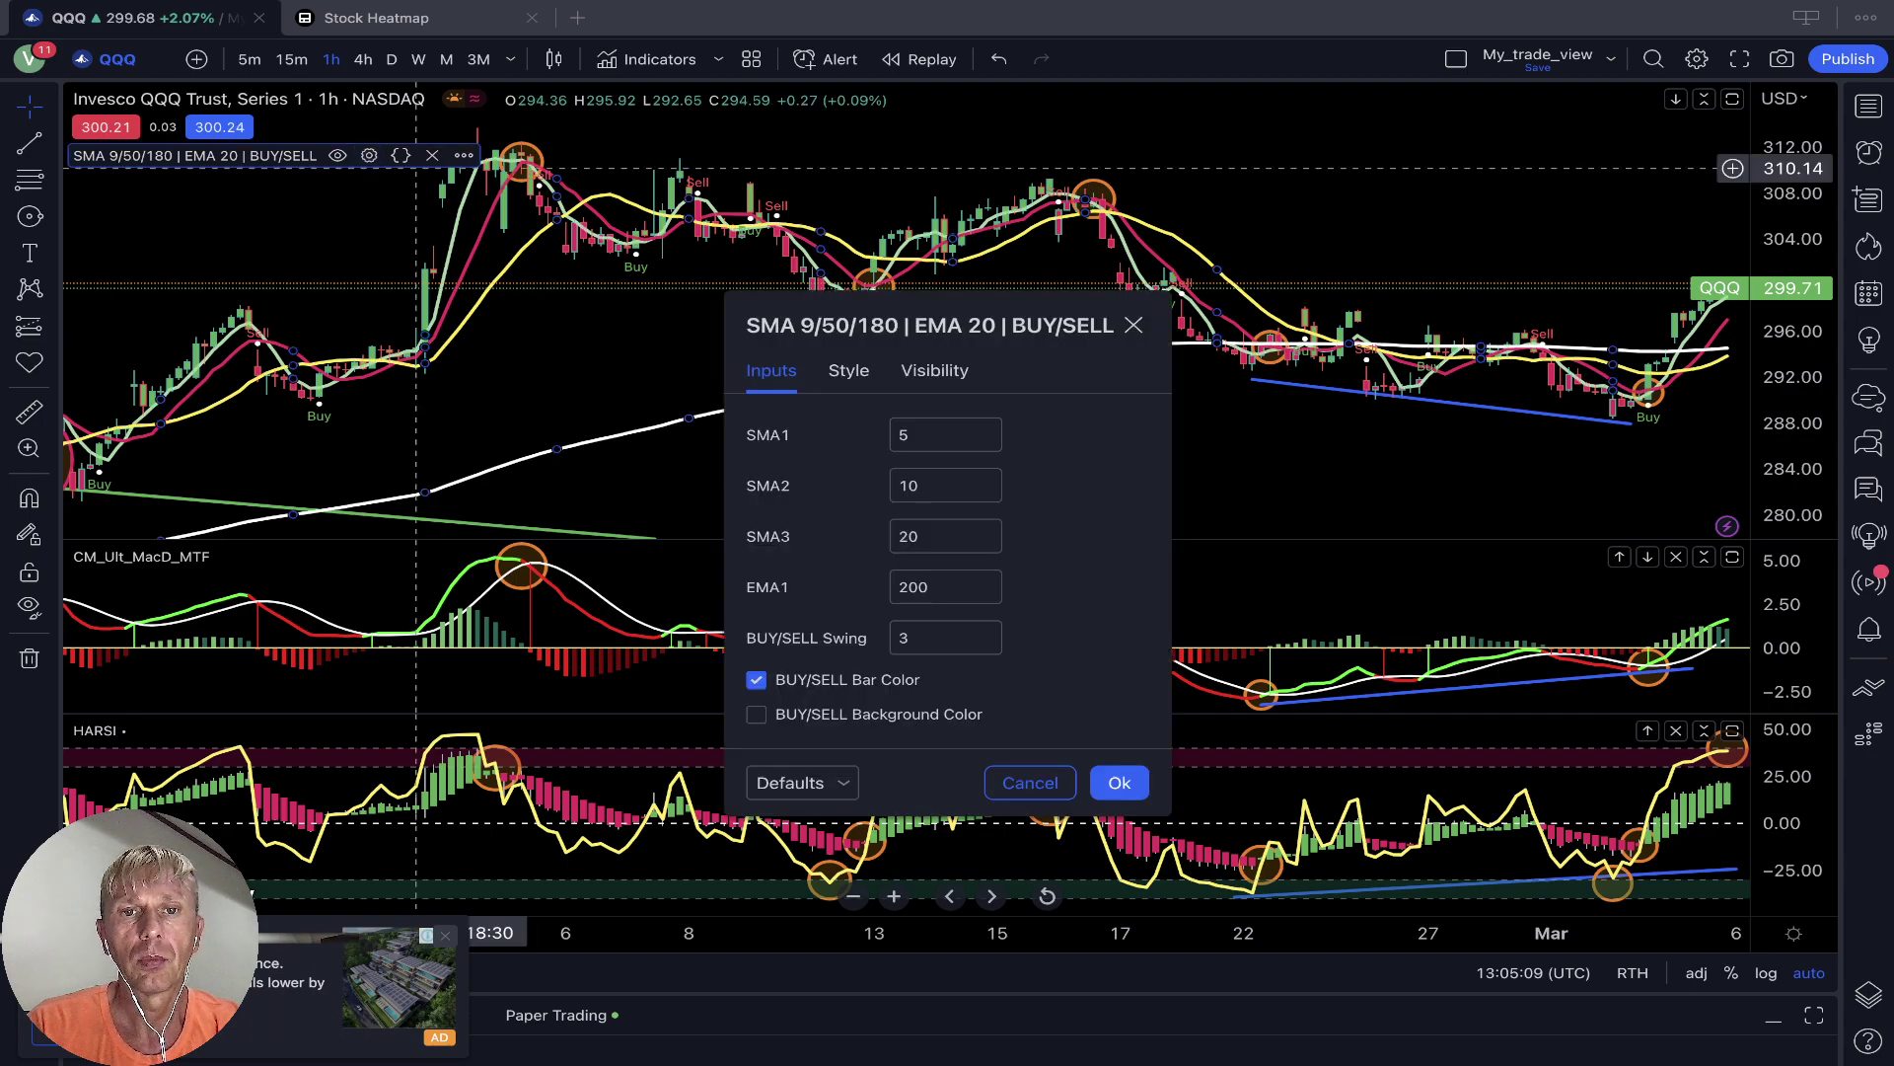
pyautogui.click(849, 370)
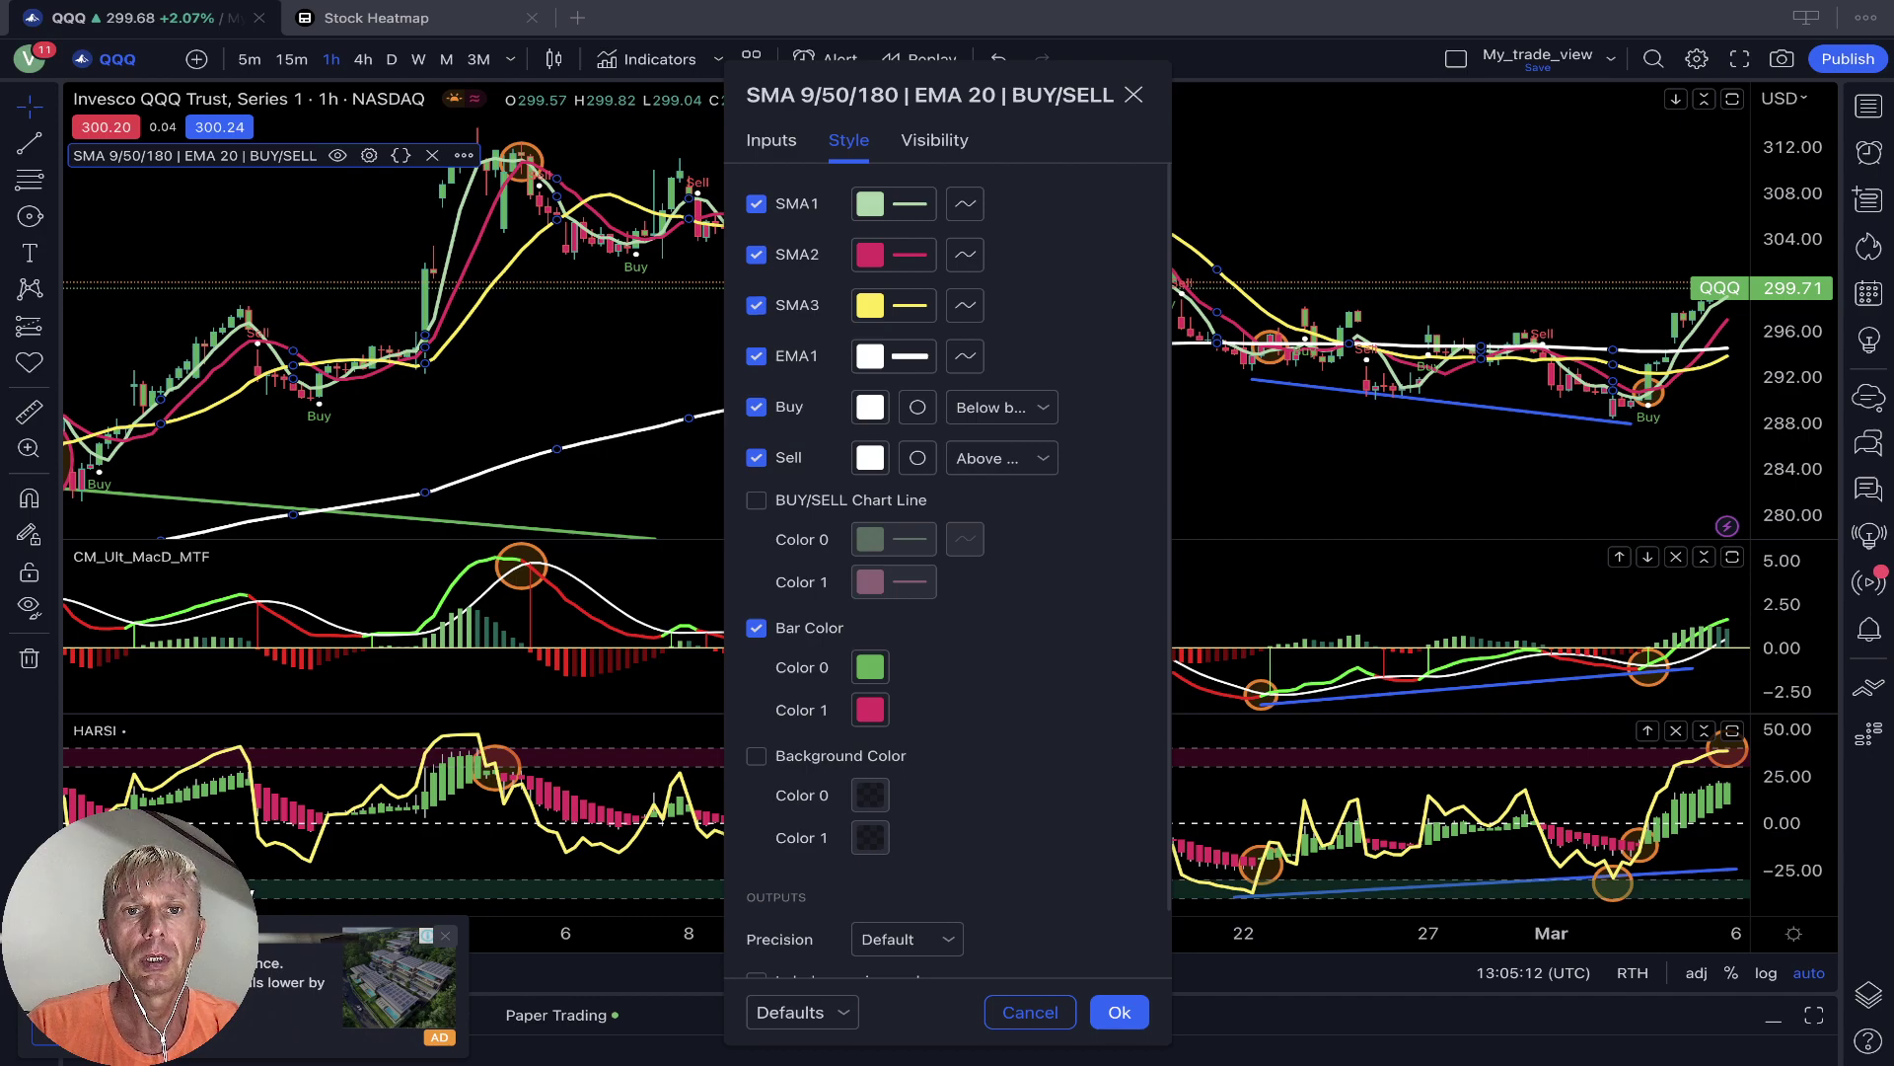
pyautogui.click(756, 305)
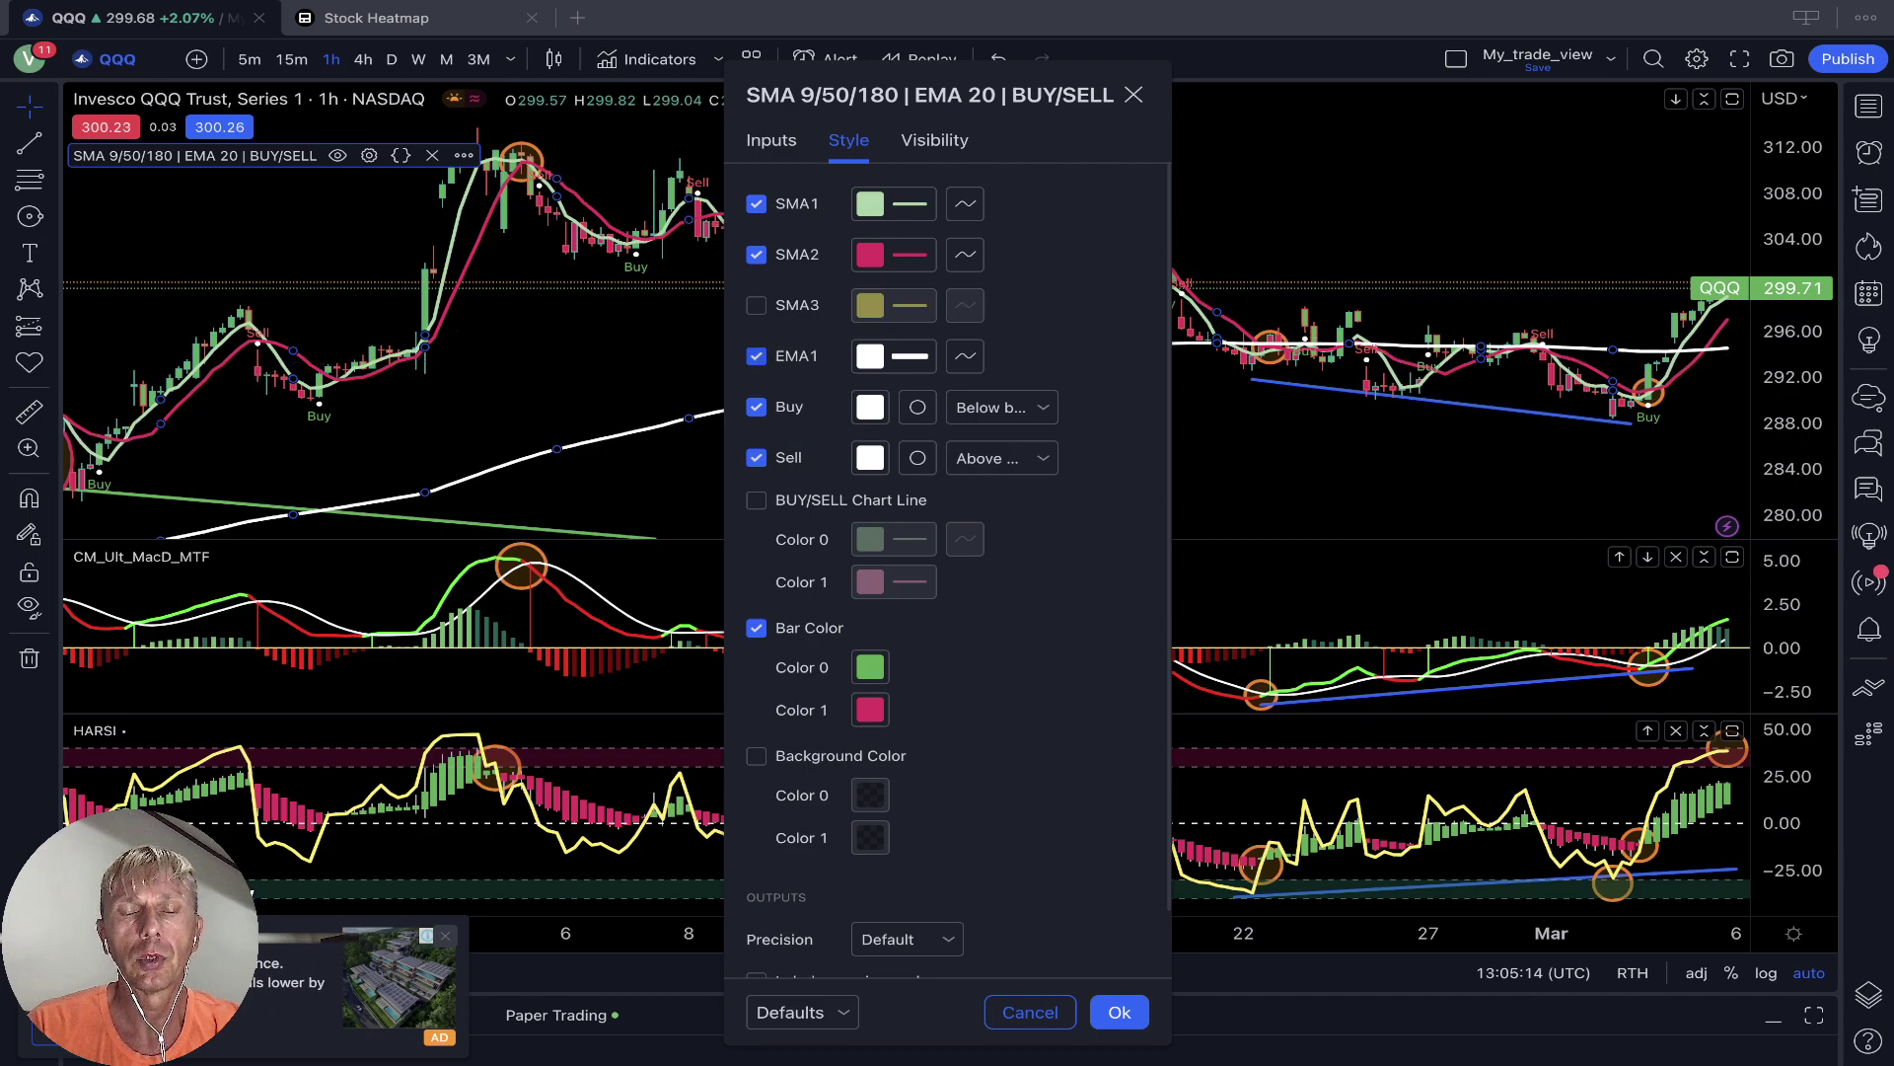
pyautogui.click(756, 356)
pyautogui.press('Return')
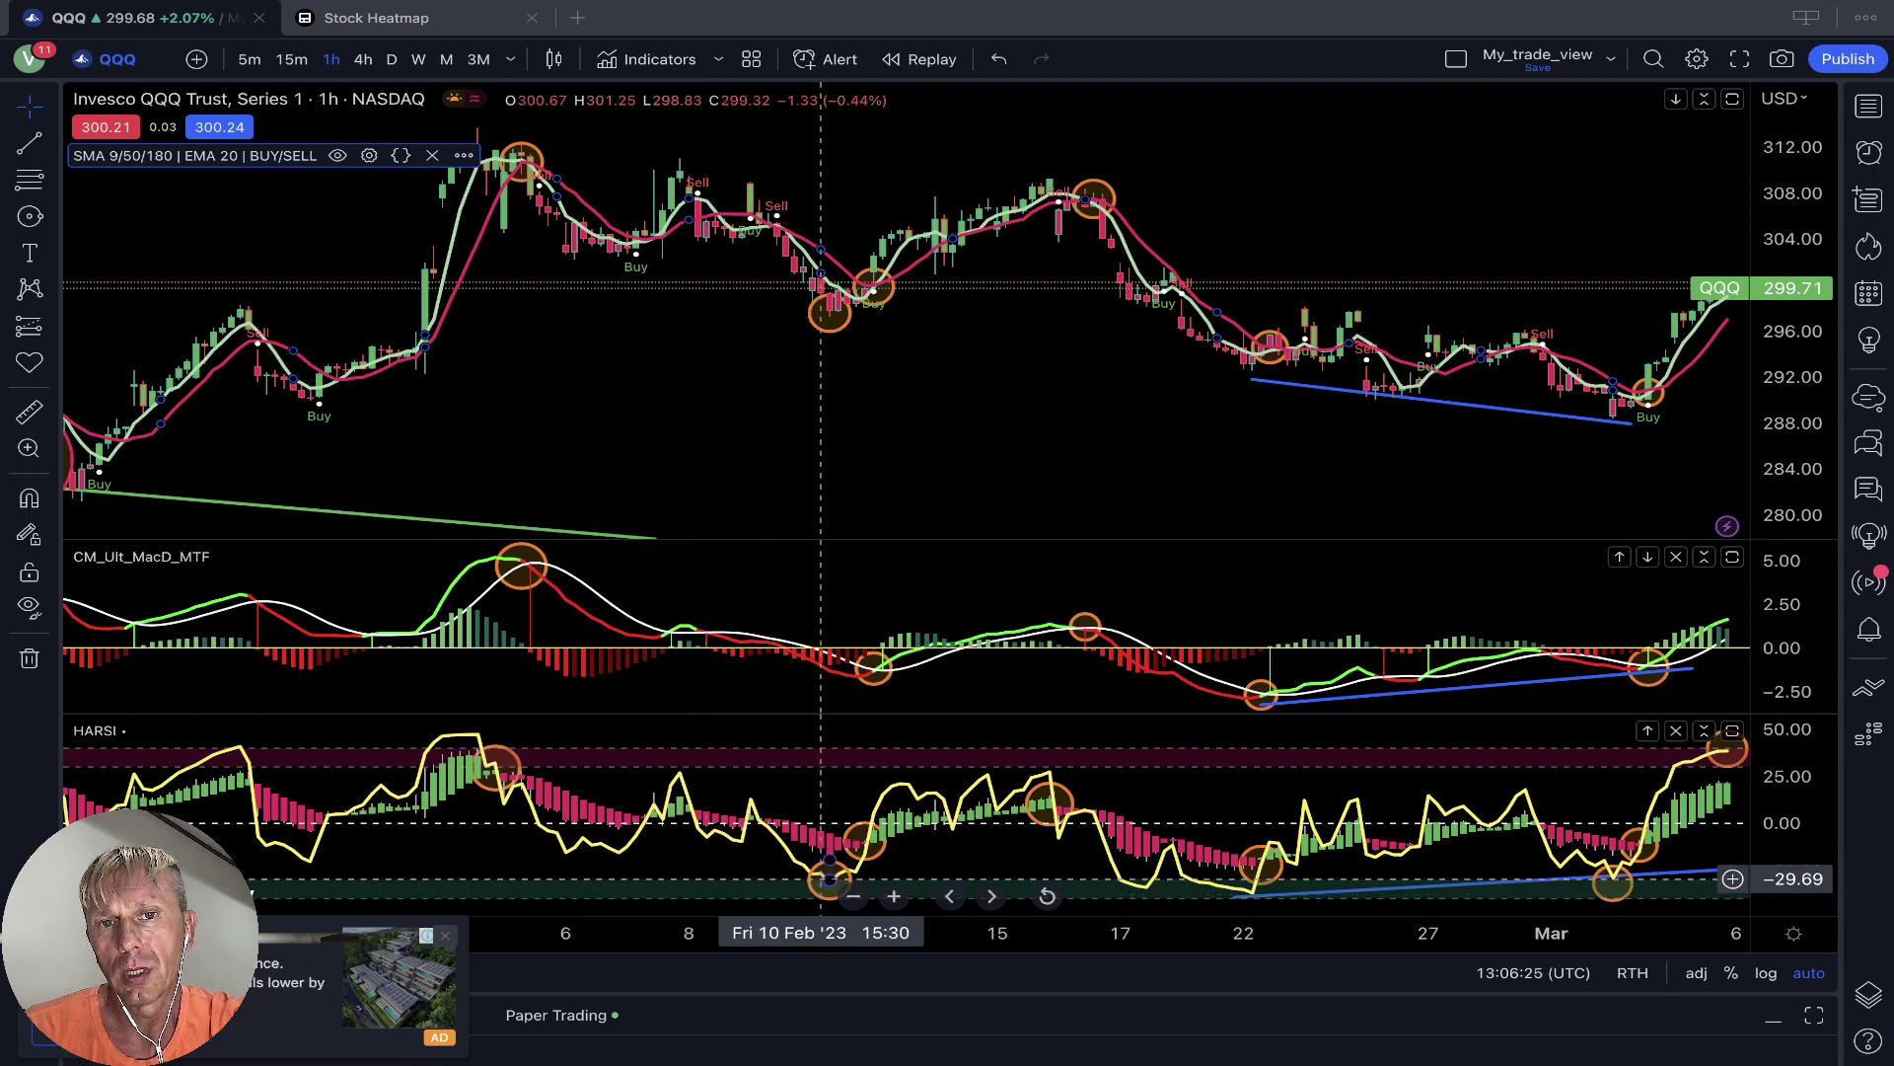
# Draw a circle around the HARSI line's early-February peak, centred at about 48
pyautogui.click(846, 880)
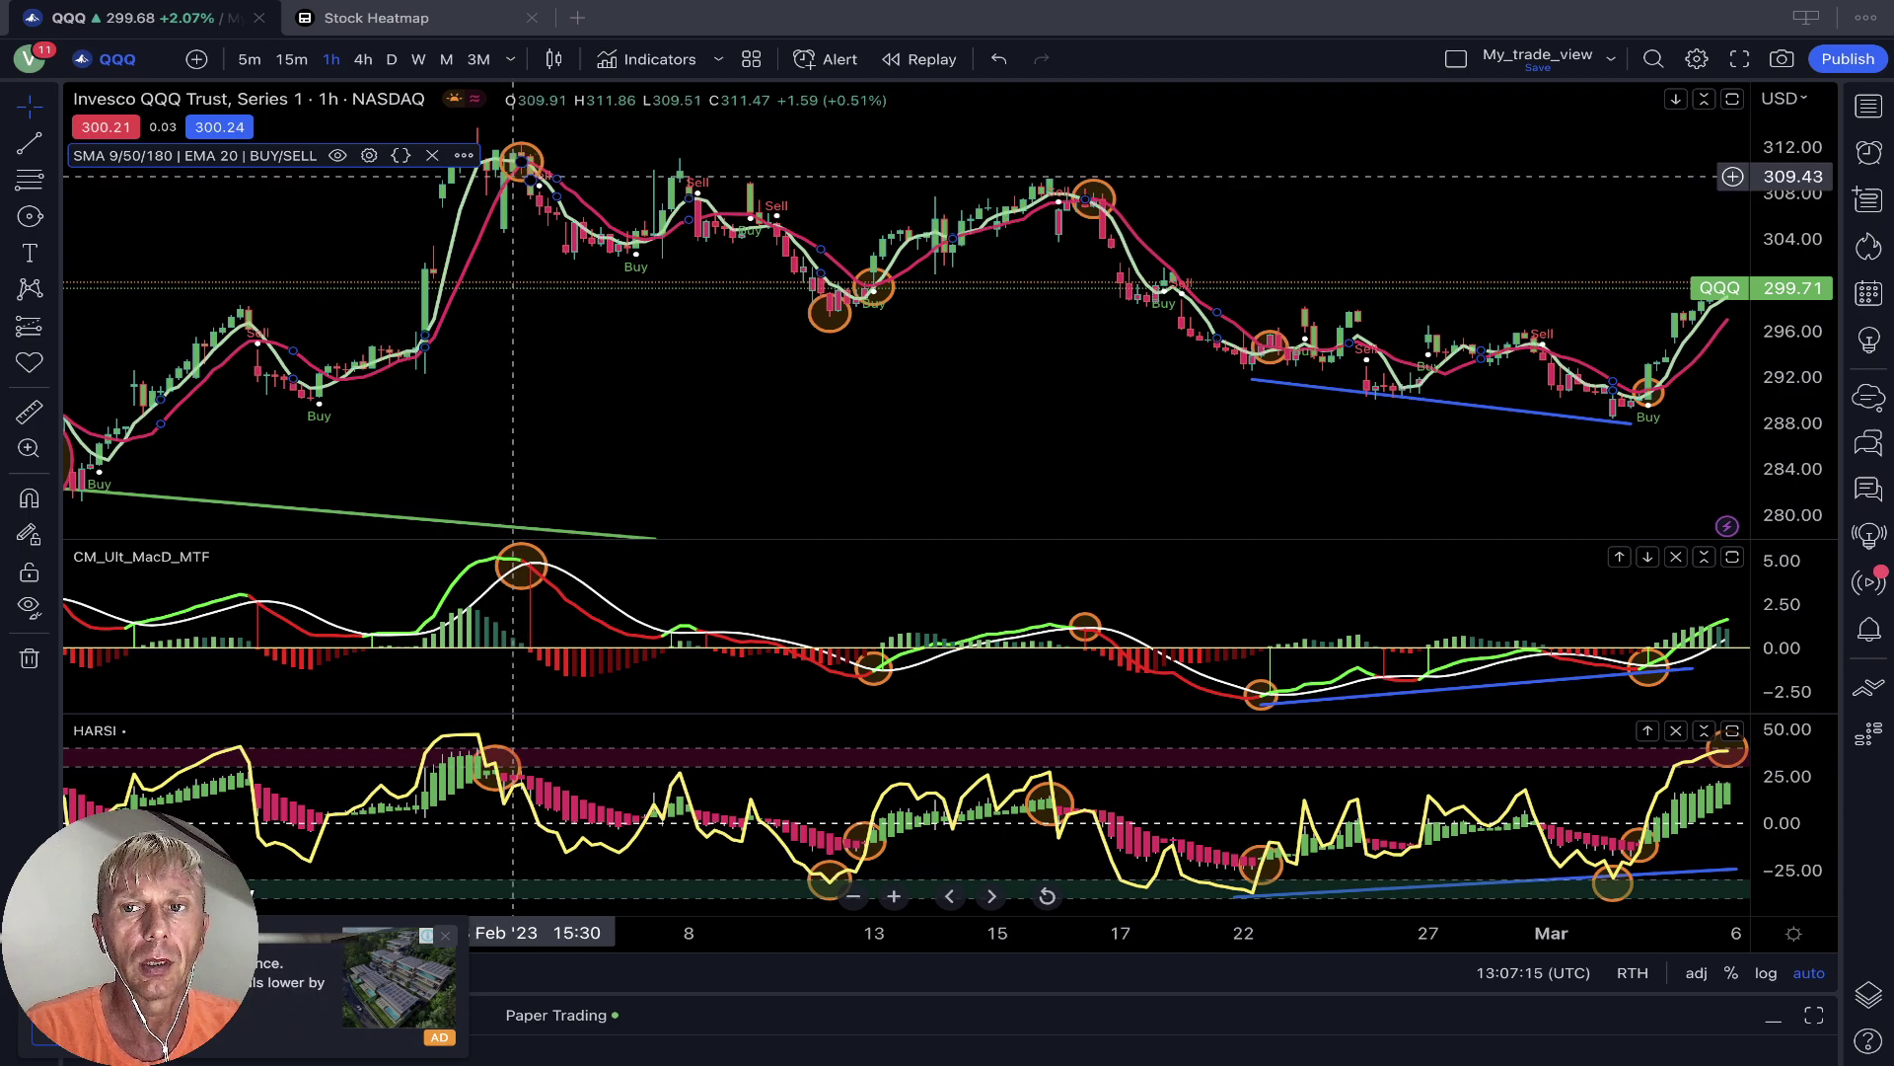
pyautogui.hscroll(3, 484, 228)
pyautogui.hscroll(2, 485, 228)
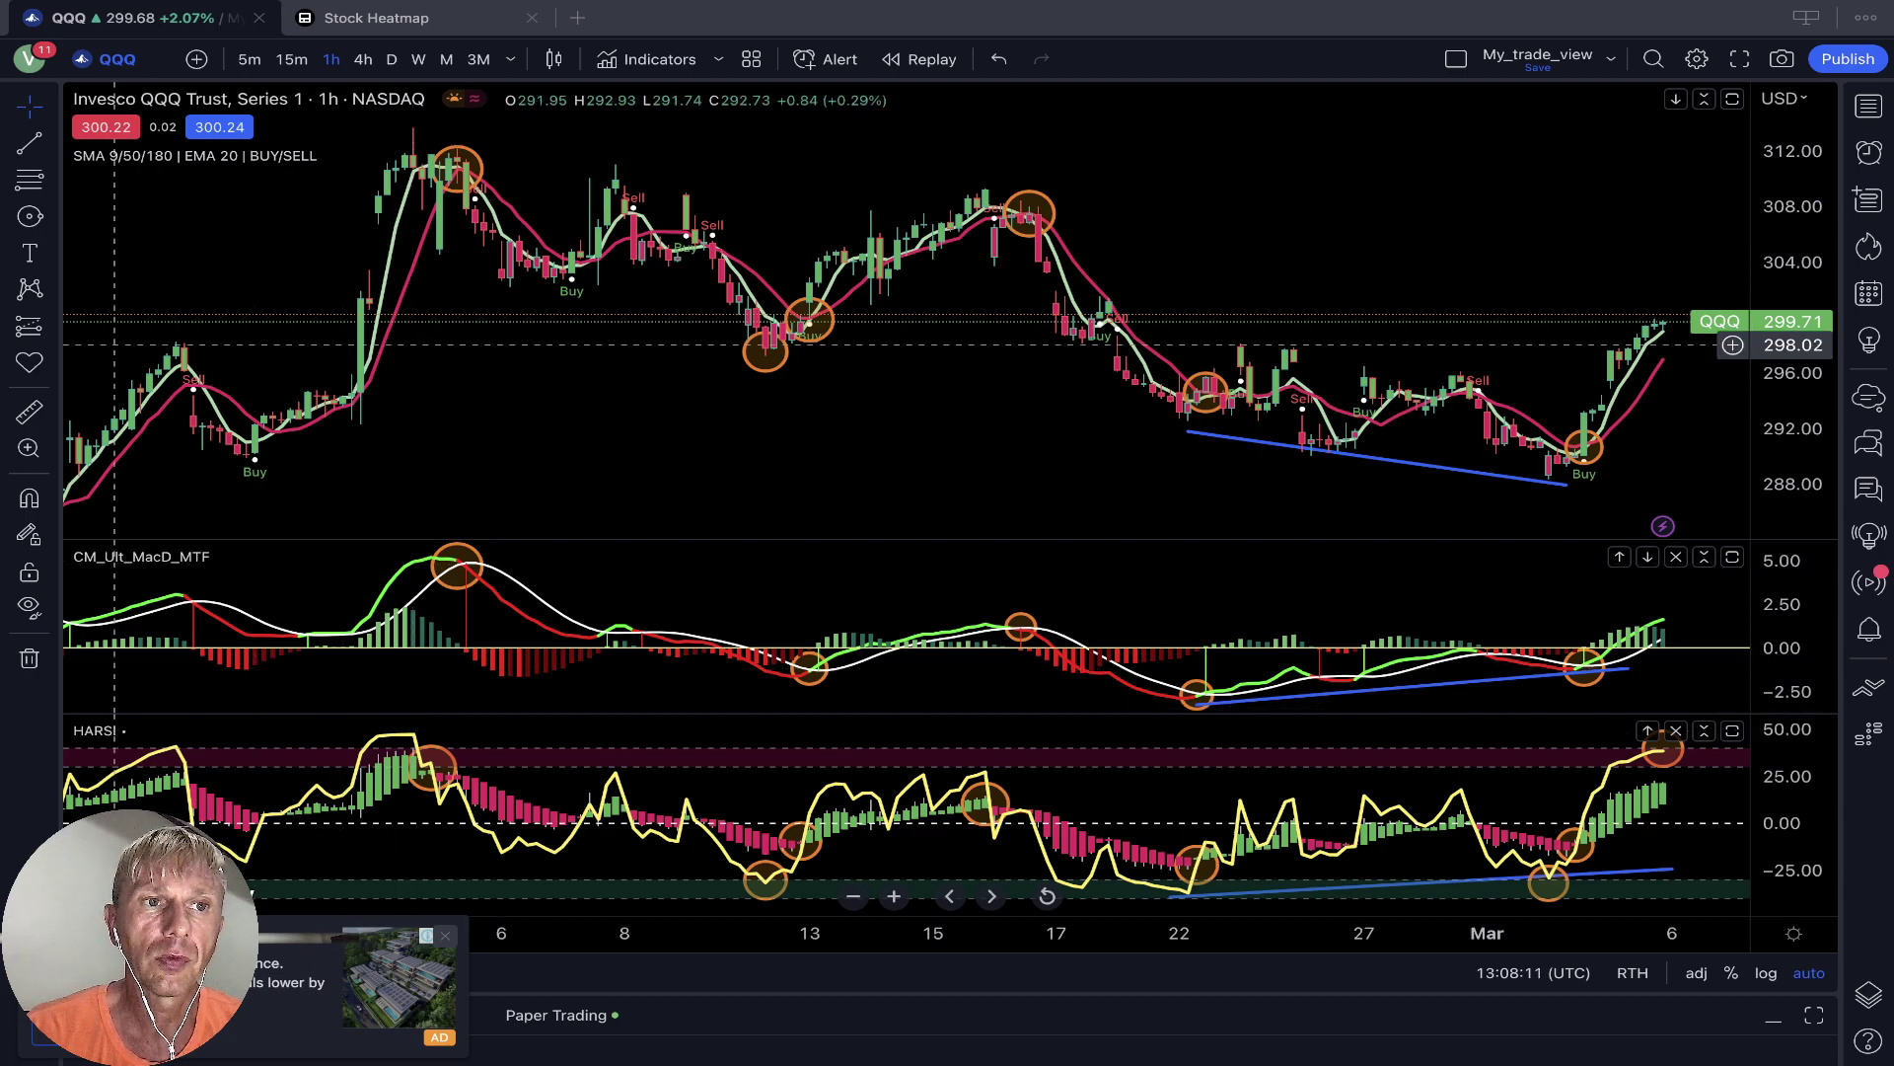
pyautogui.click(29, 217)
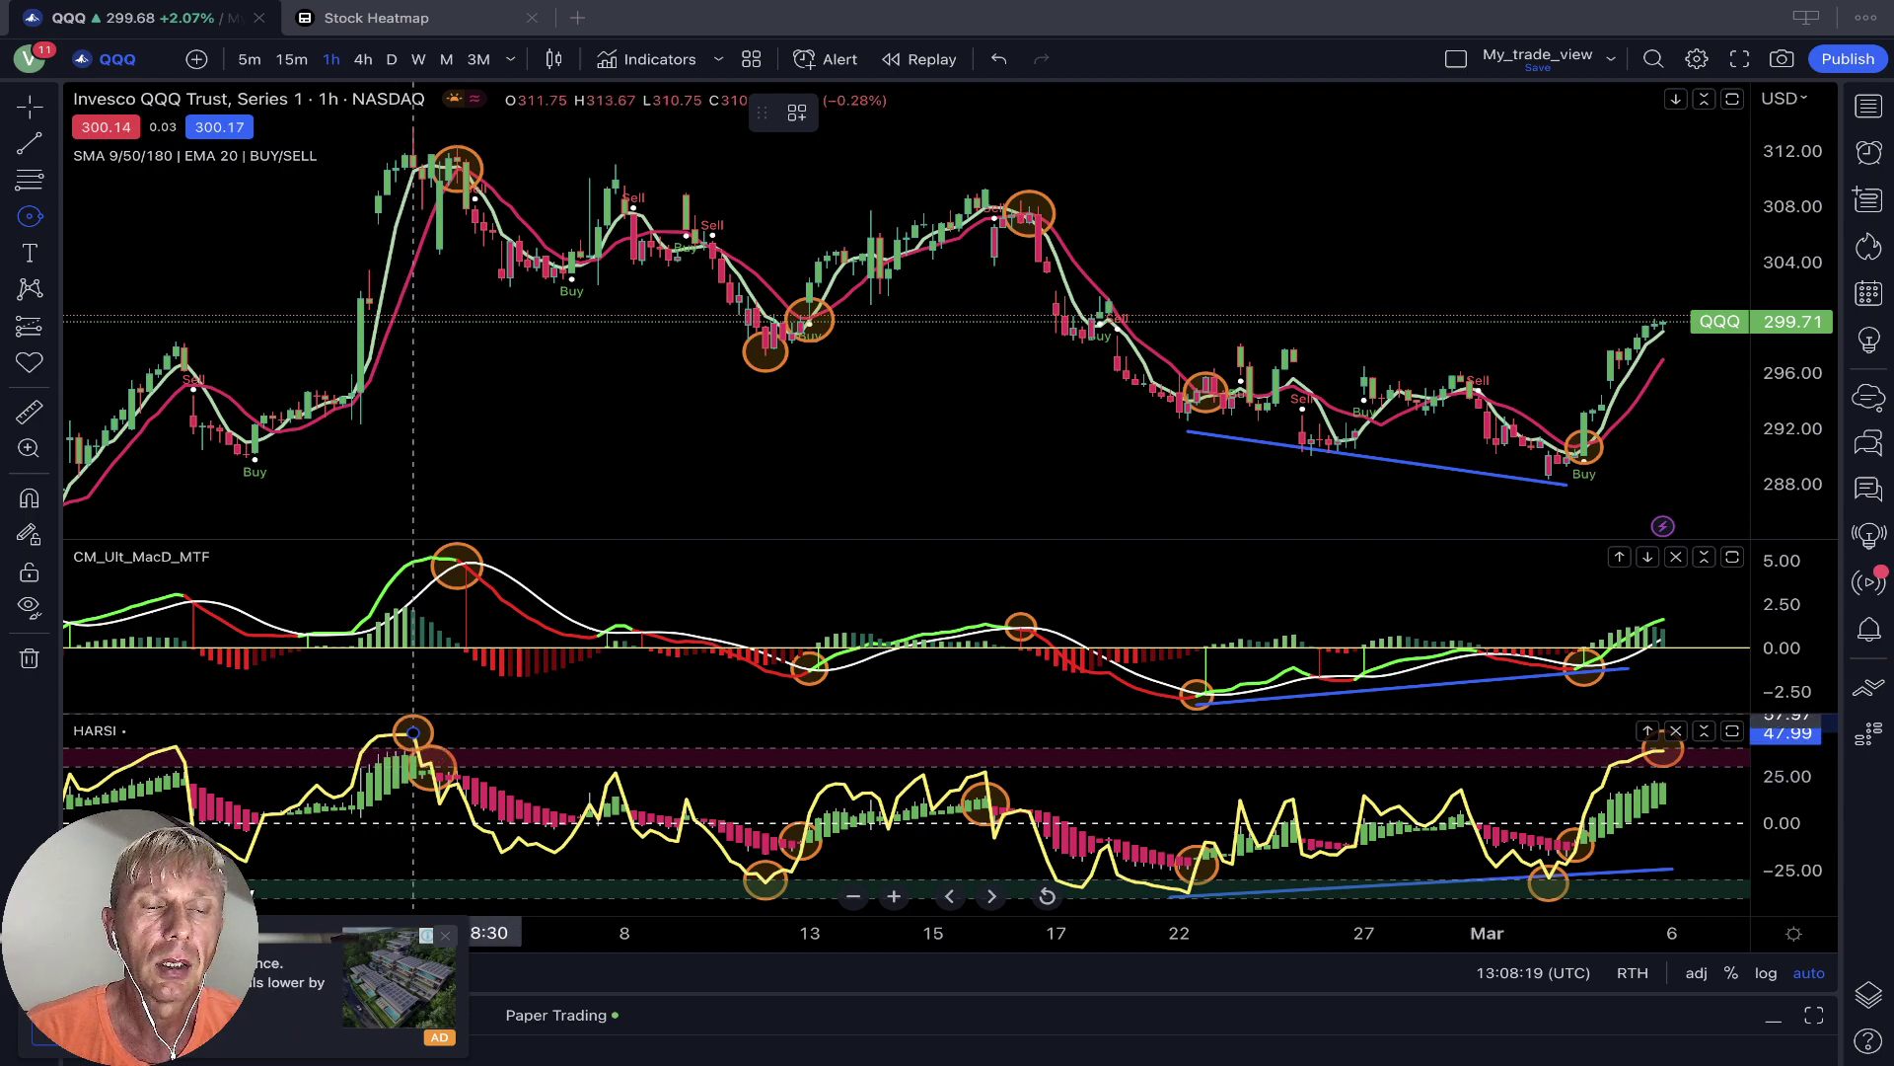
pyautogui.click(51, 216)
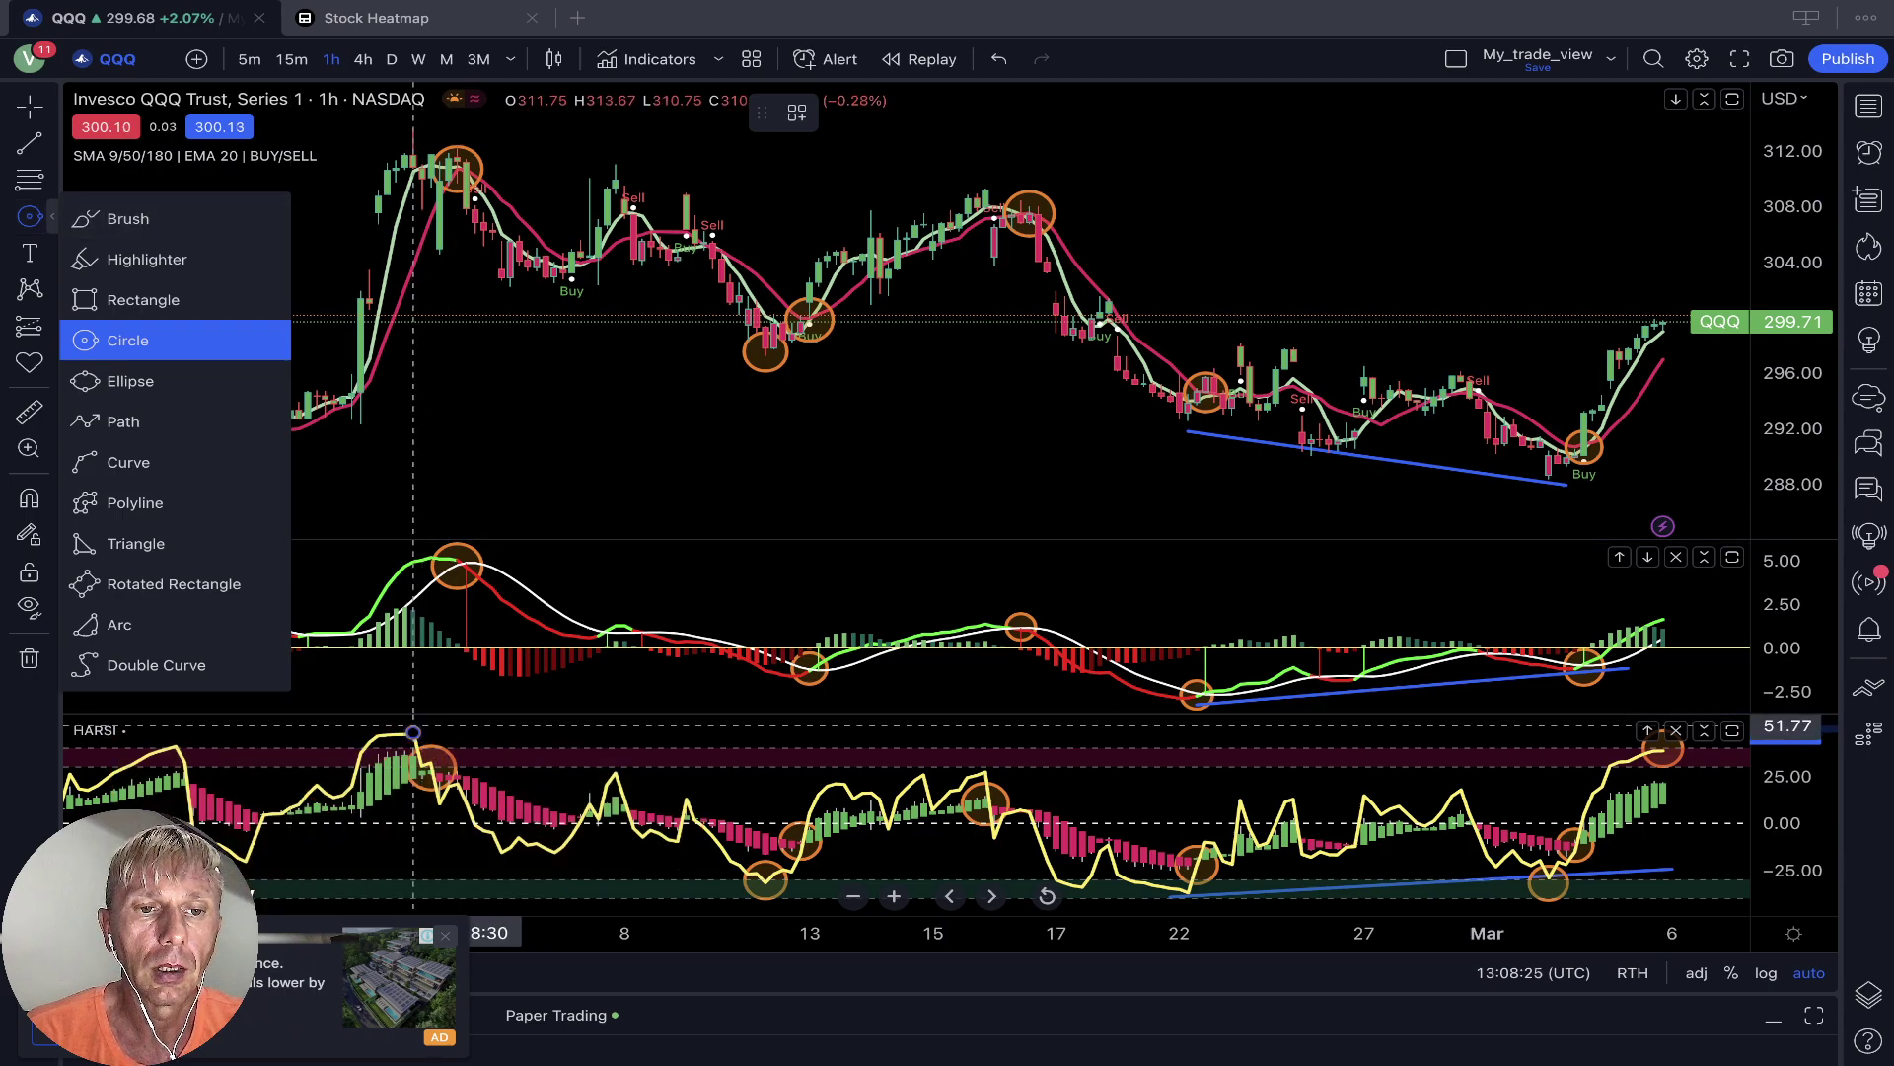
pyautogui.click(431, 720)
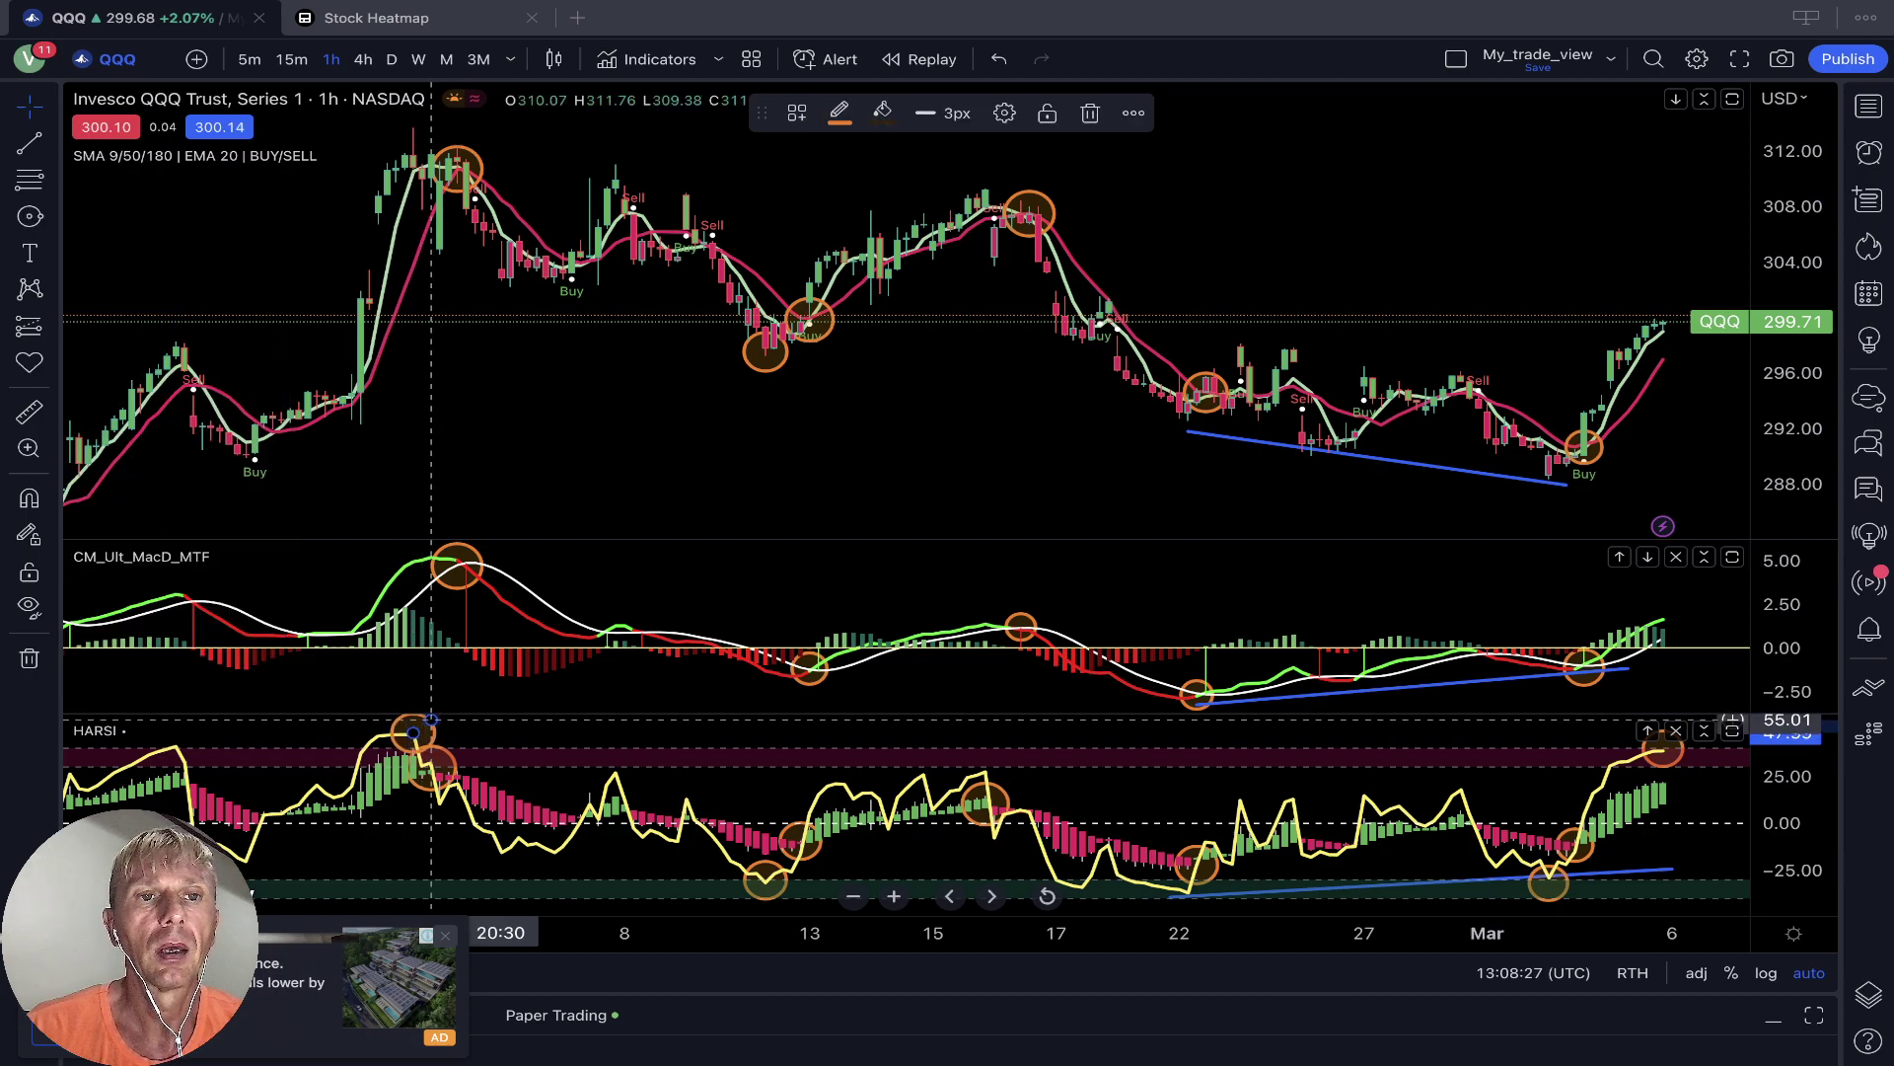
pyautogui.hotkey('alt', 't')
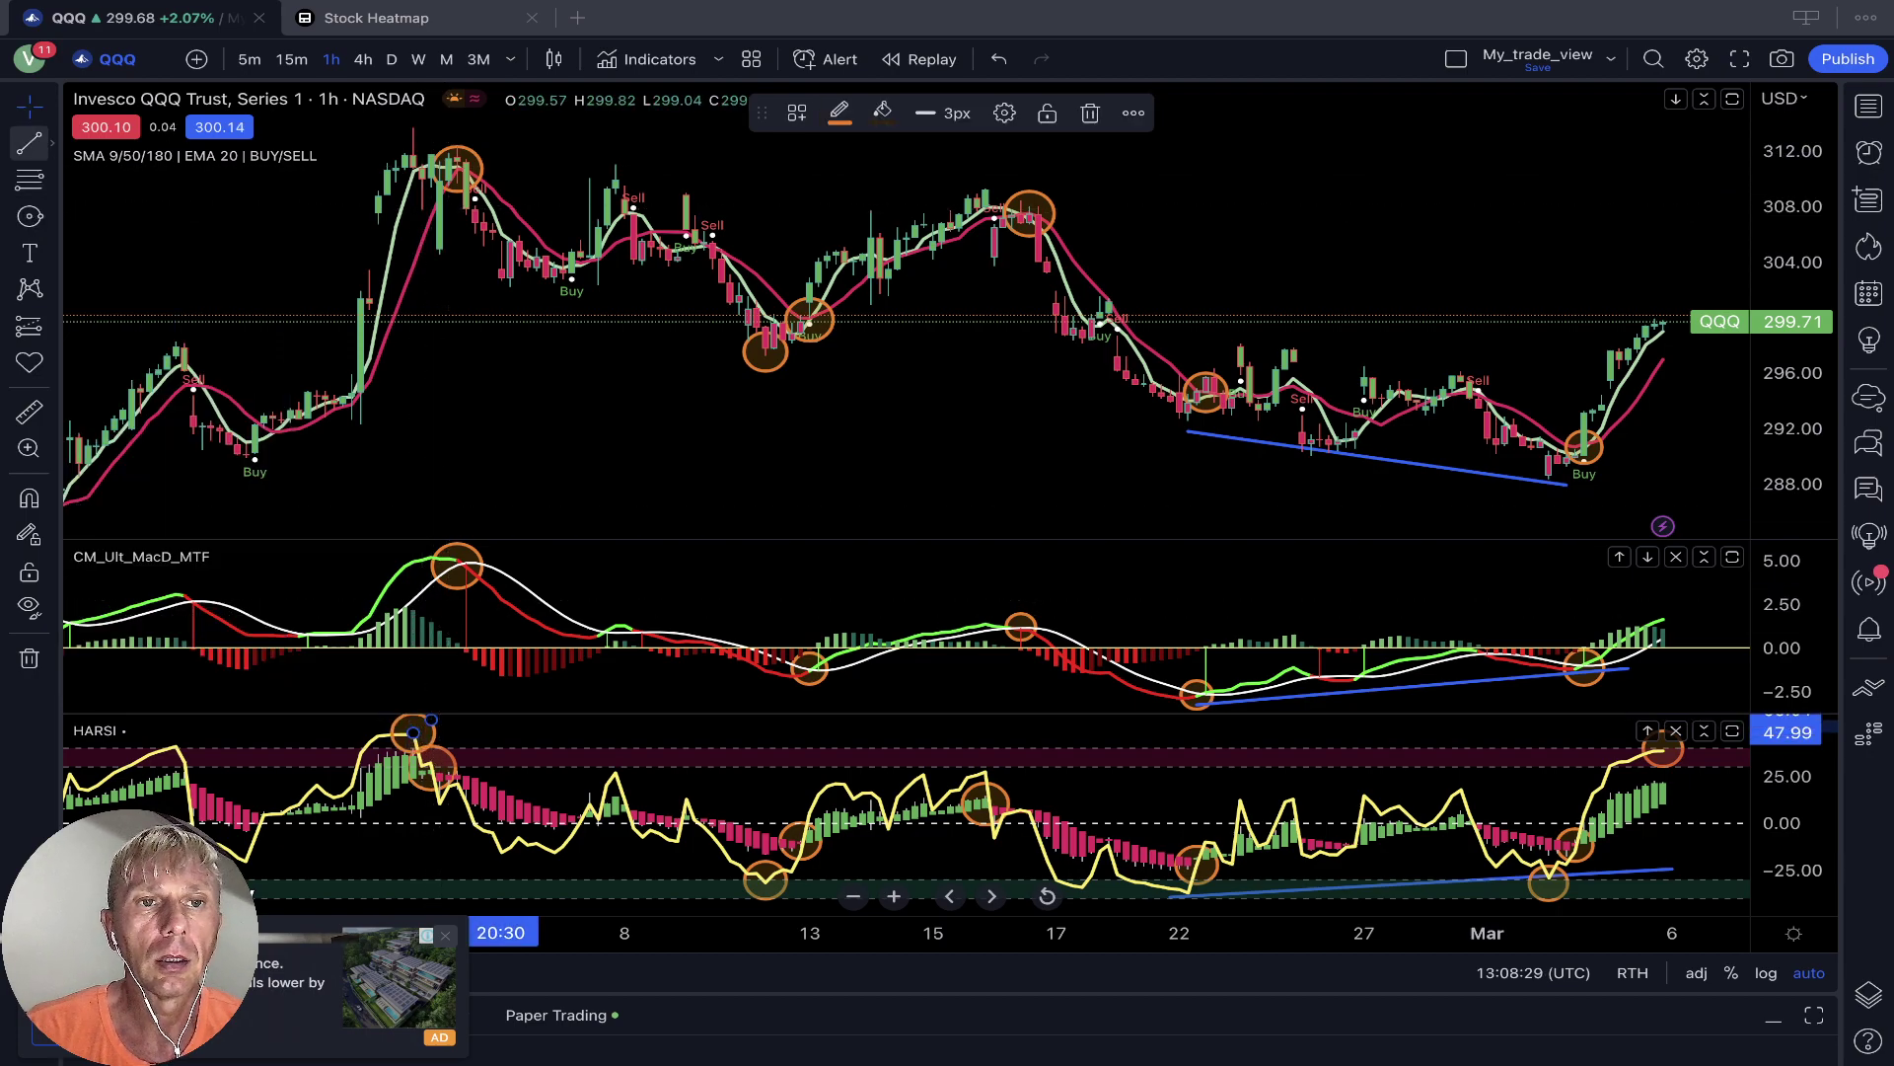
pyautogui.click(412, 132)
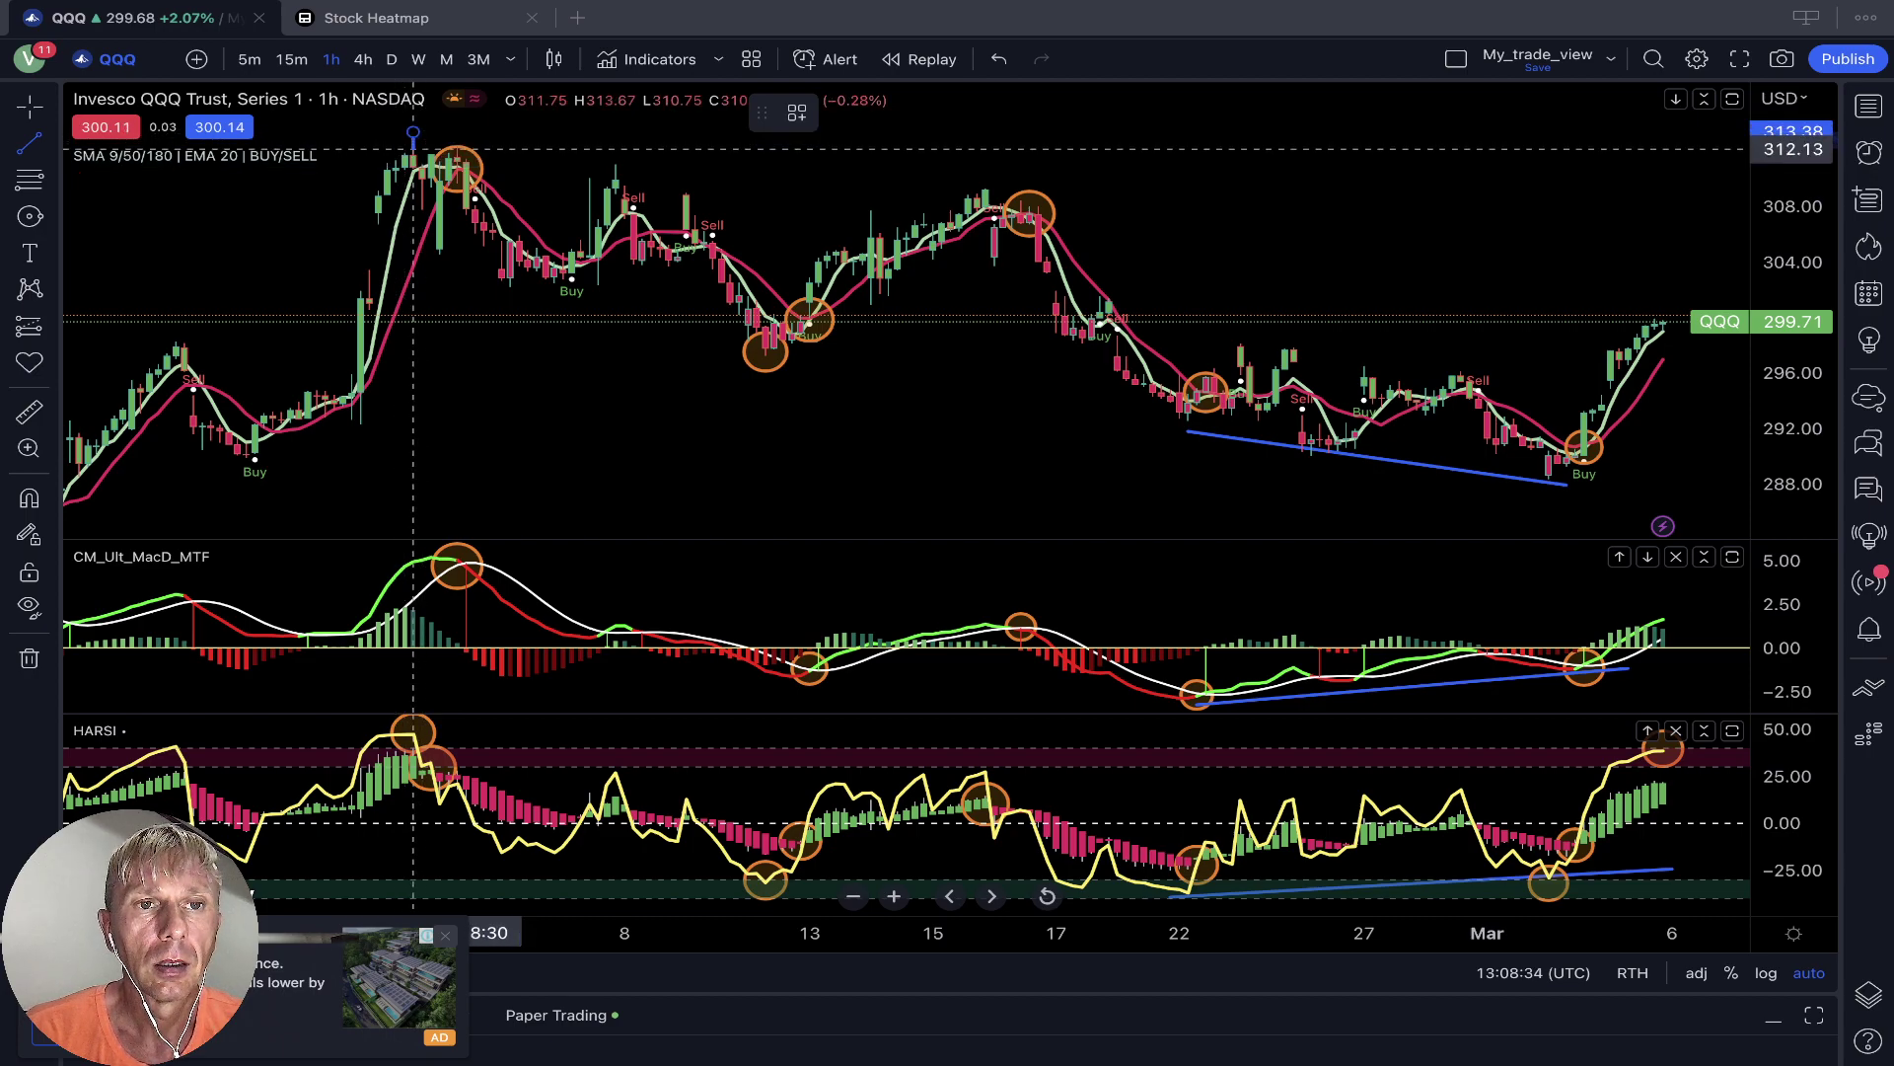
pyautogui.press('Escape')
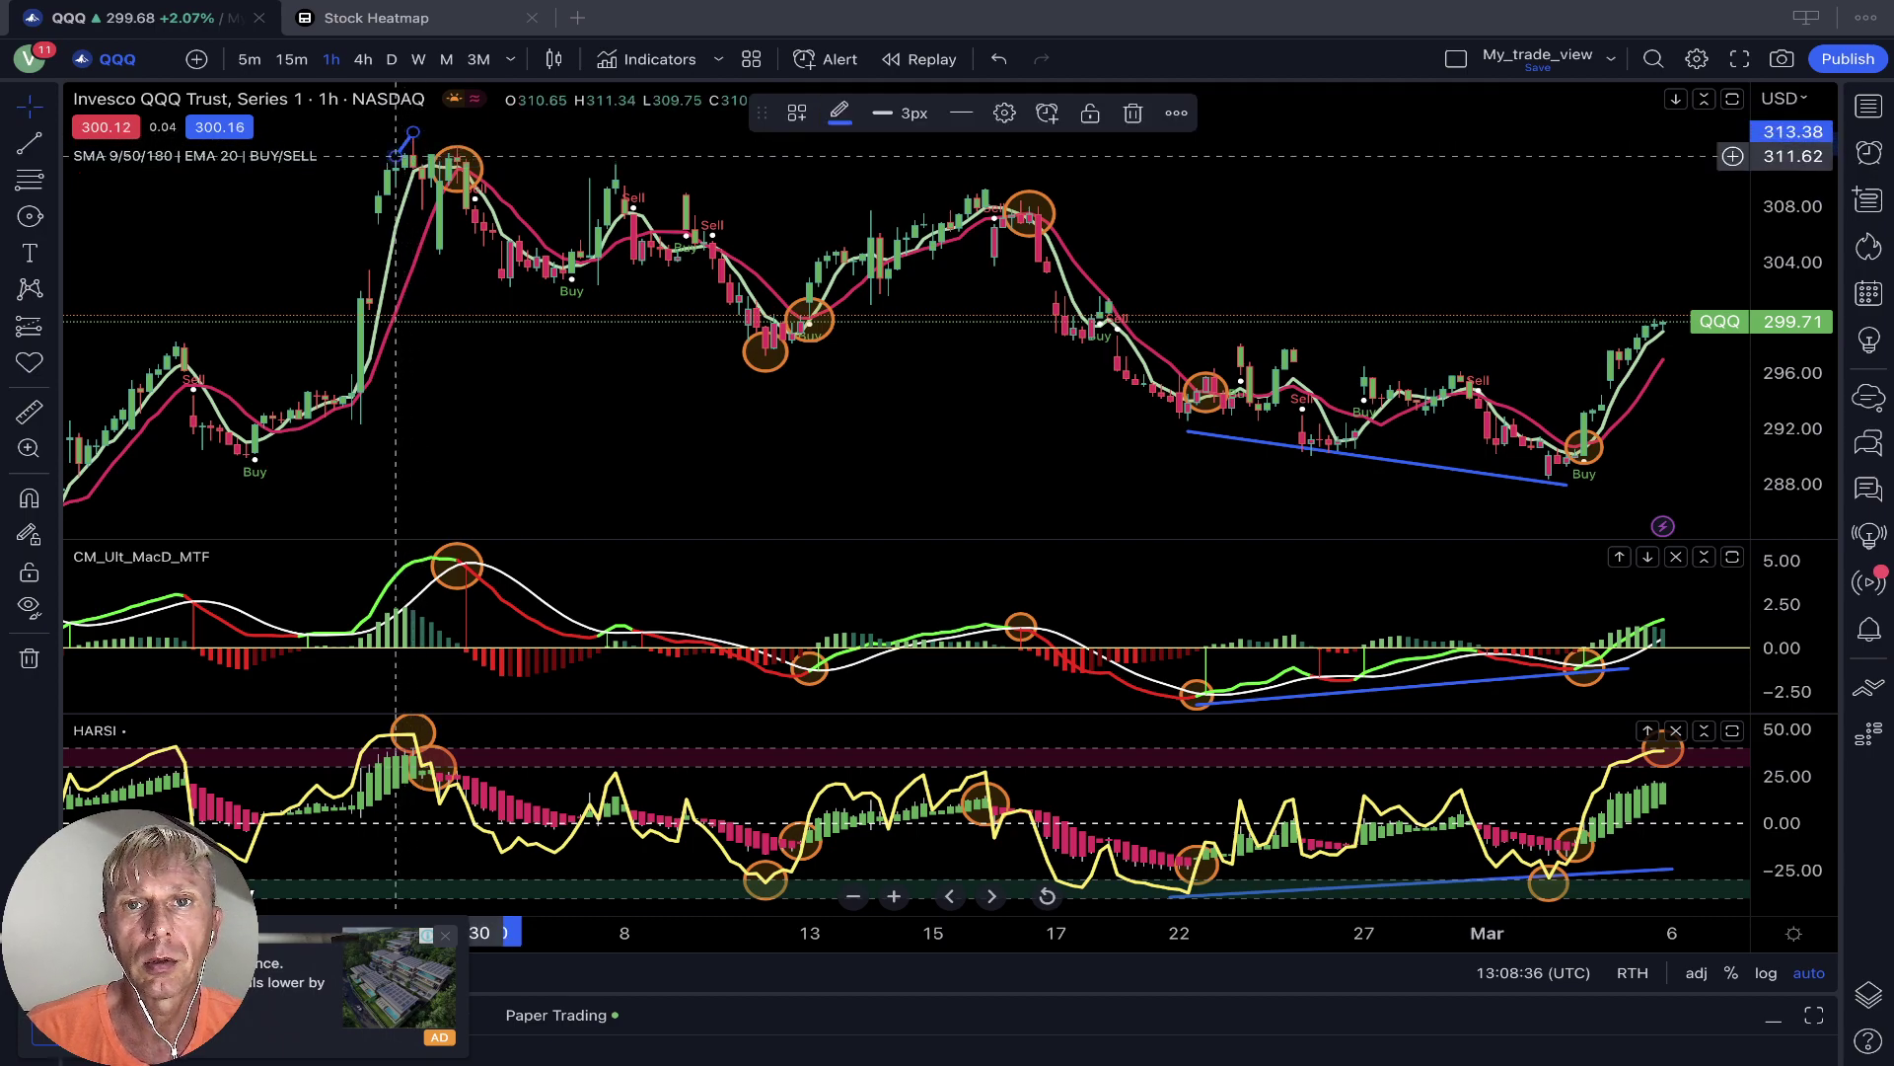
# Draw a small circle around the early-February price peak directly above the circled HARSI peak, at about 313
pyautogui.hotkey('alt', 'c')
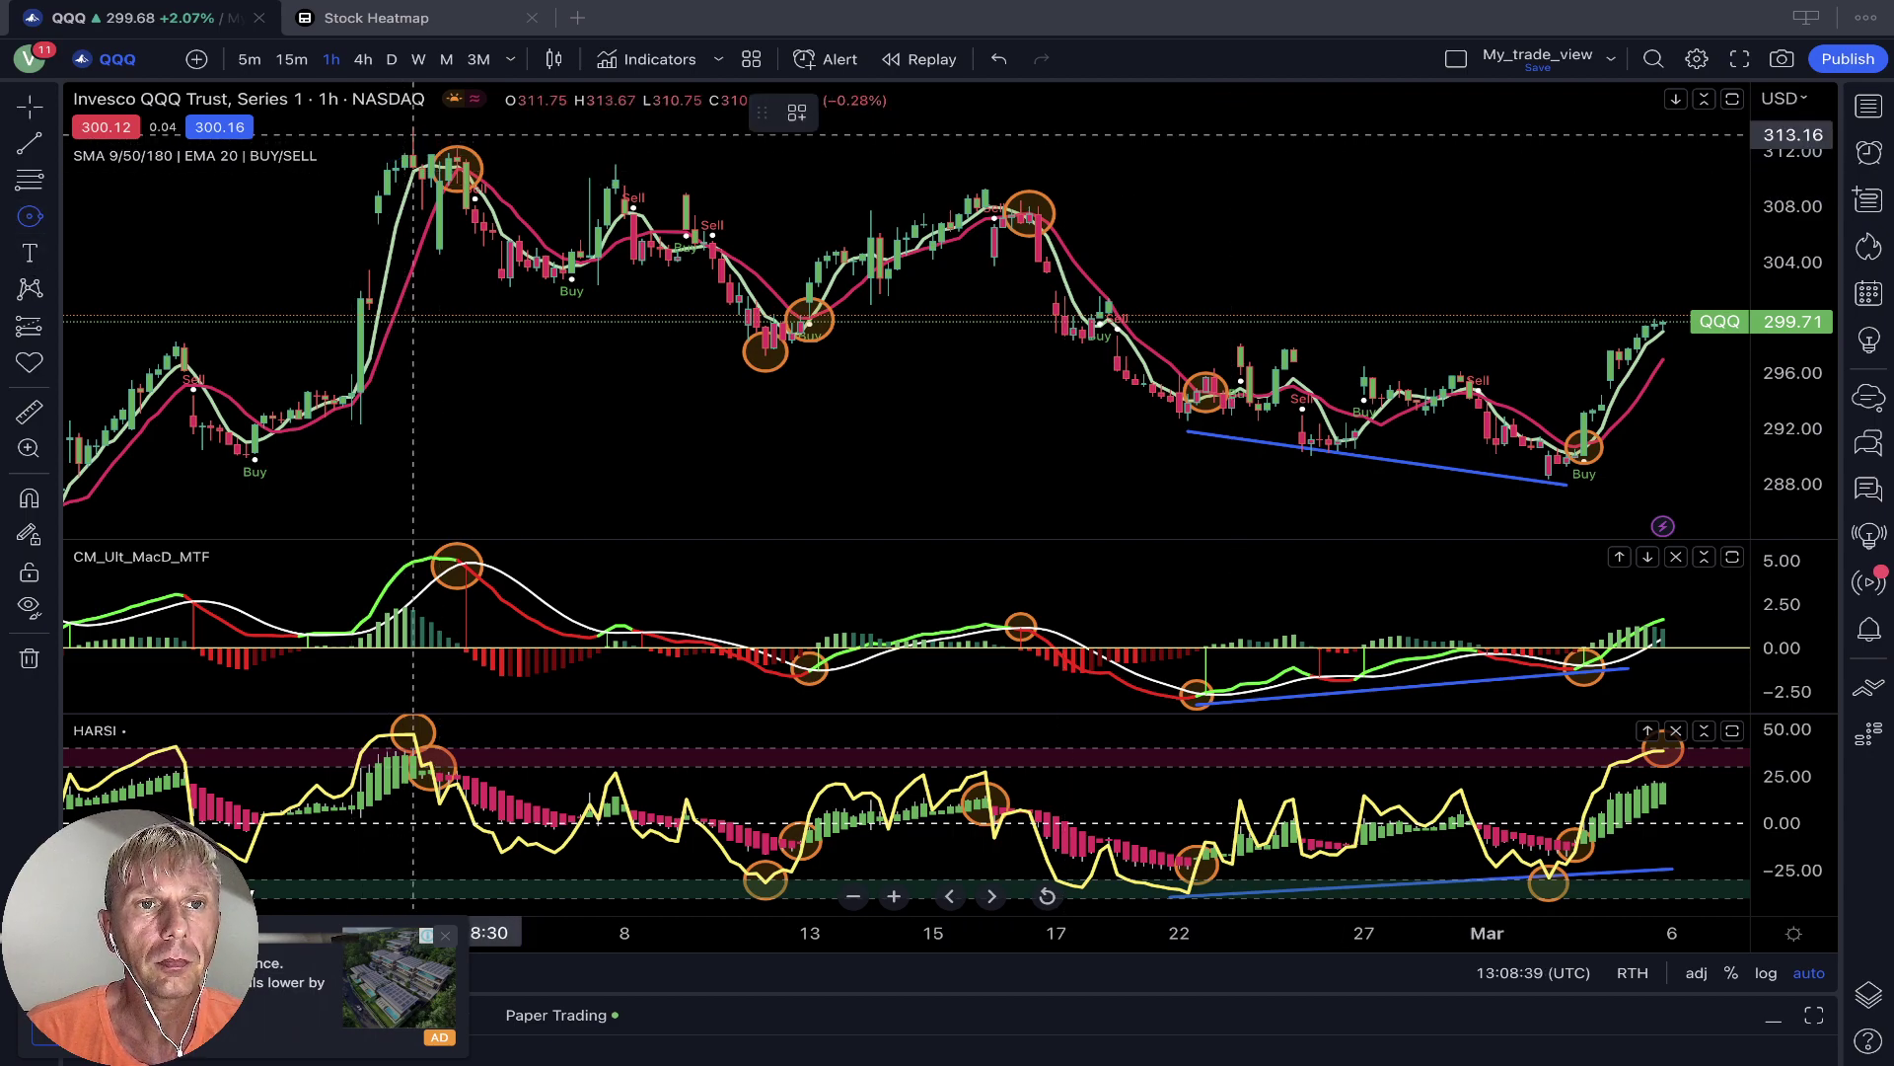
pyautogui.click(413, 133)
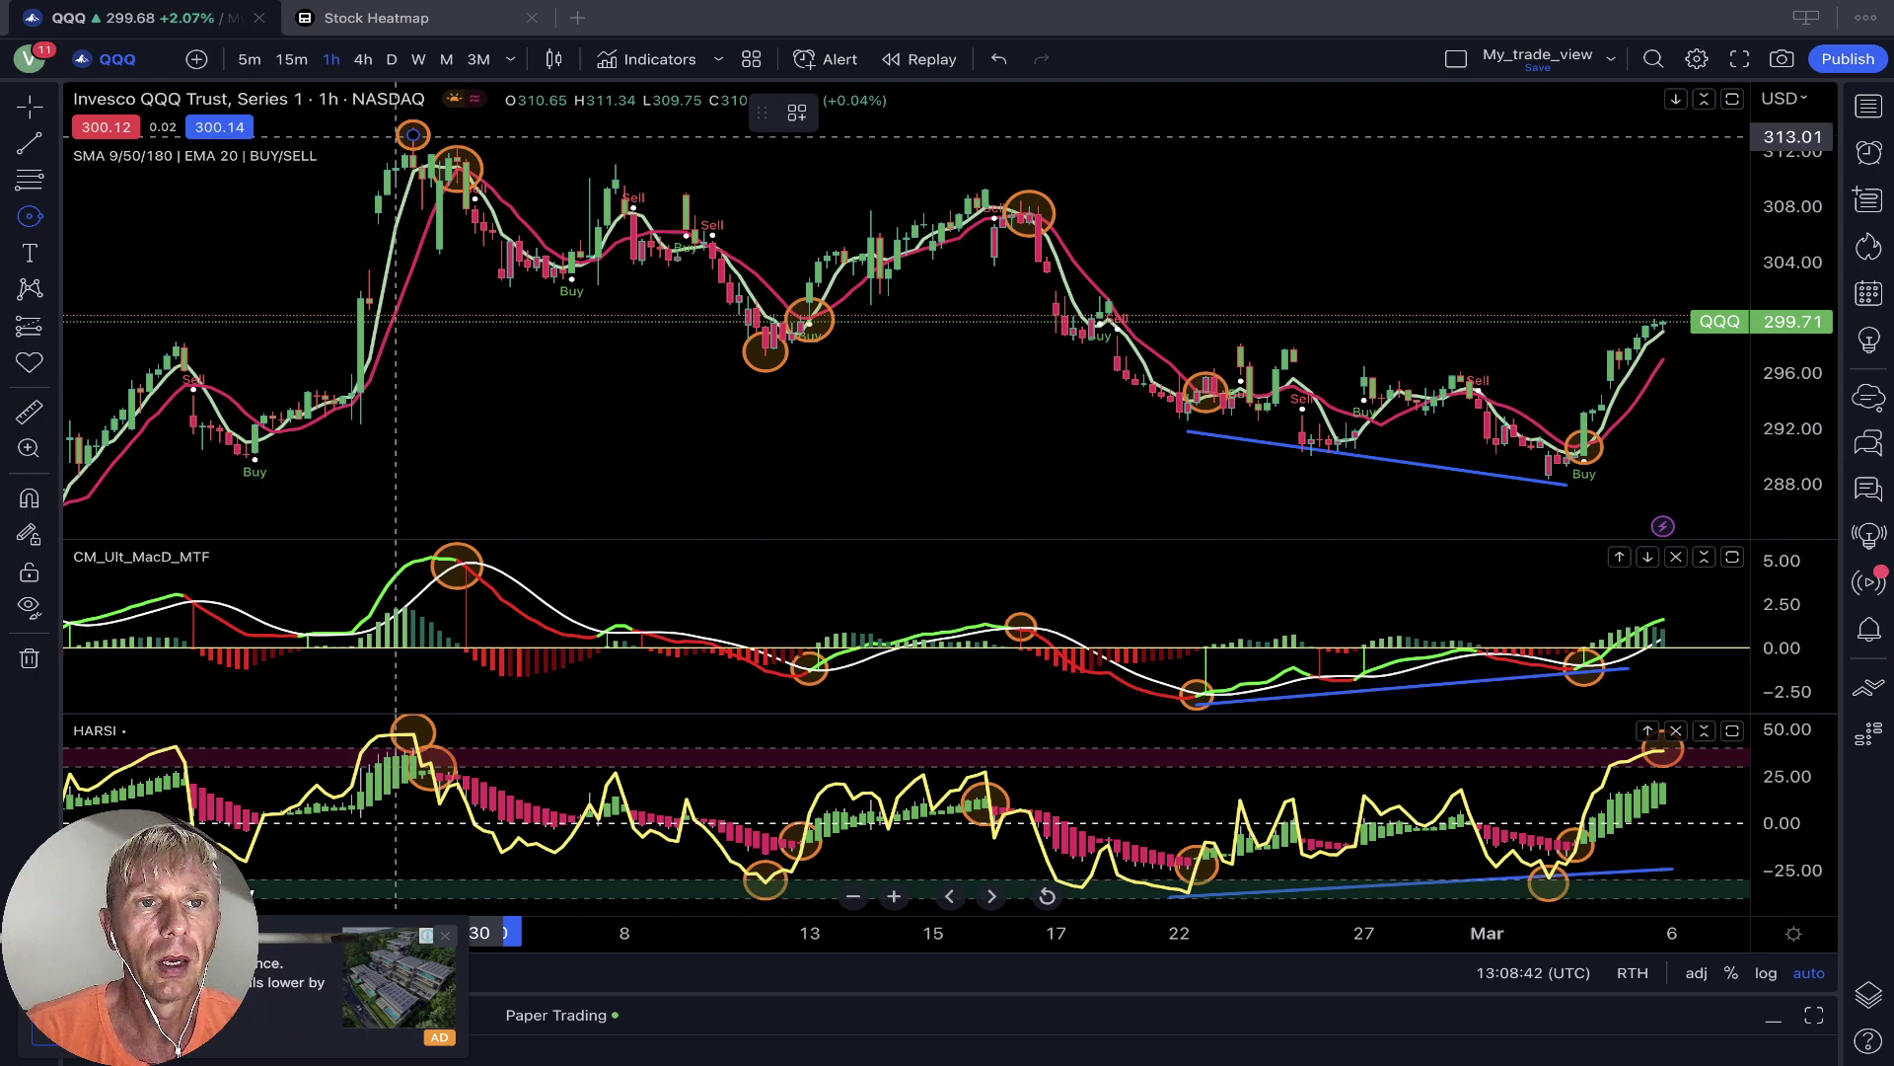
pyautogui.click(412, 138)
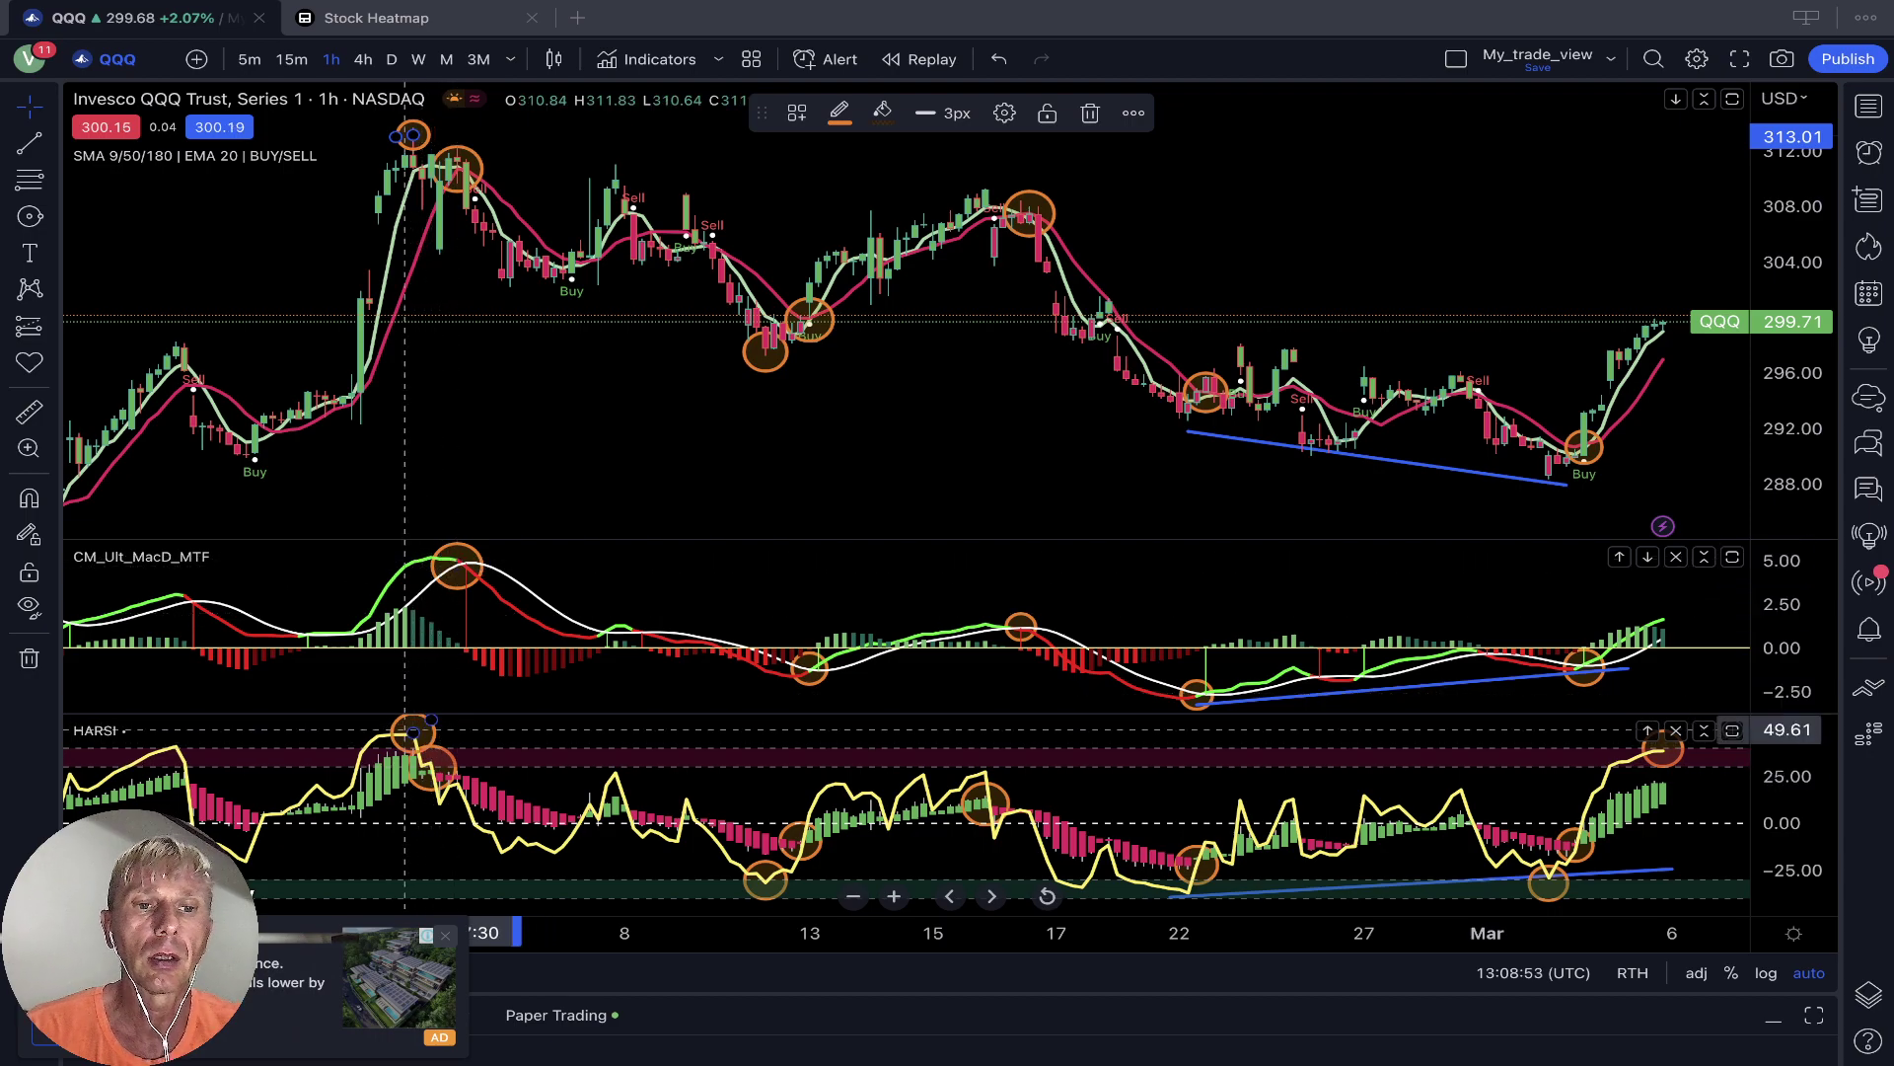
pyautogui.click(405, 735)
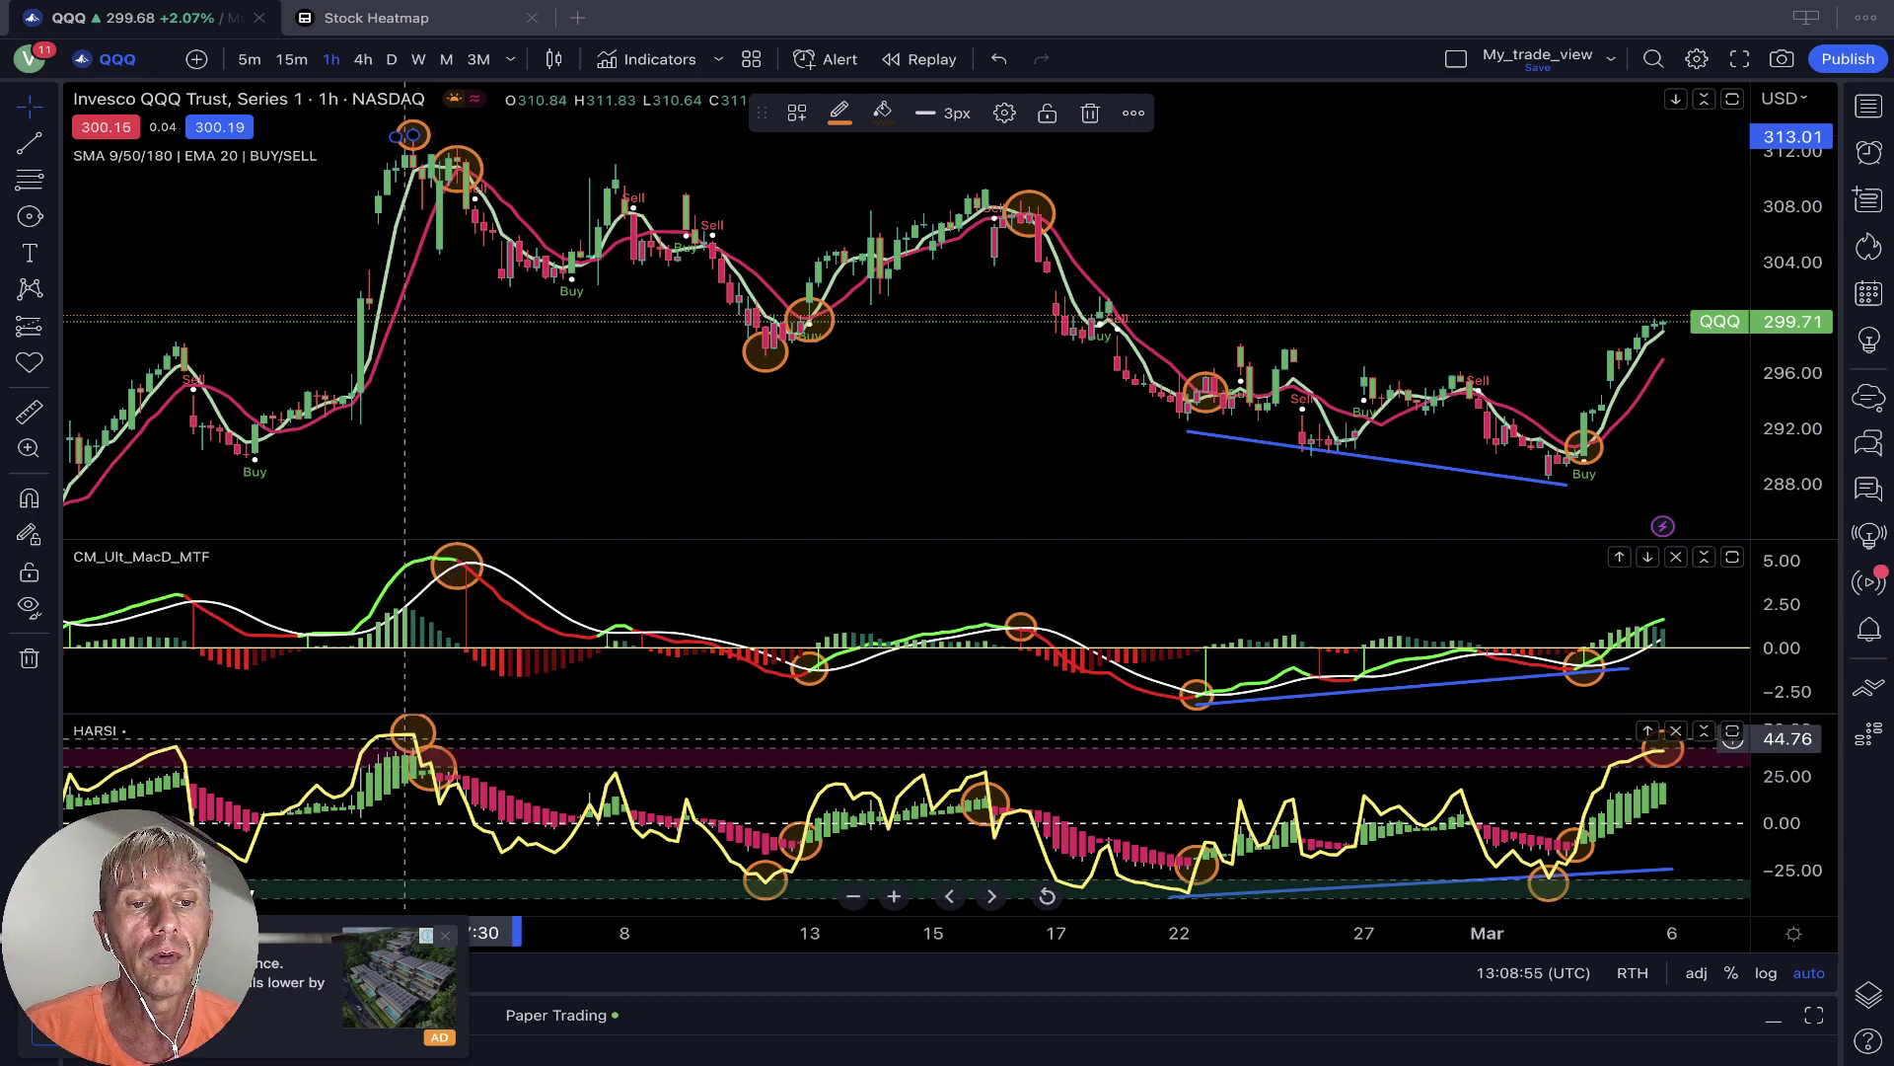
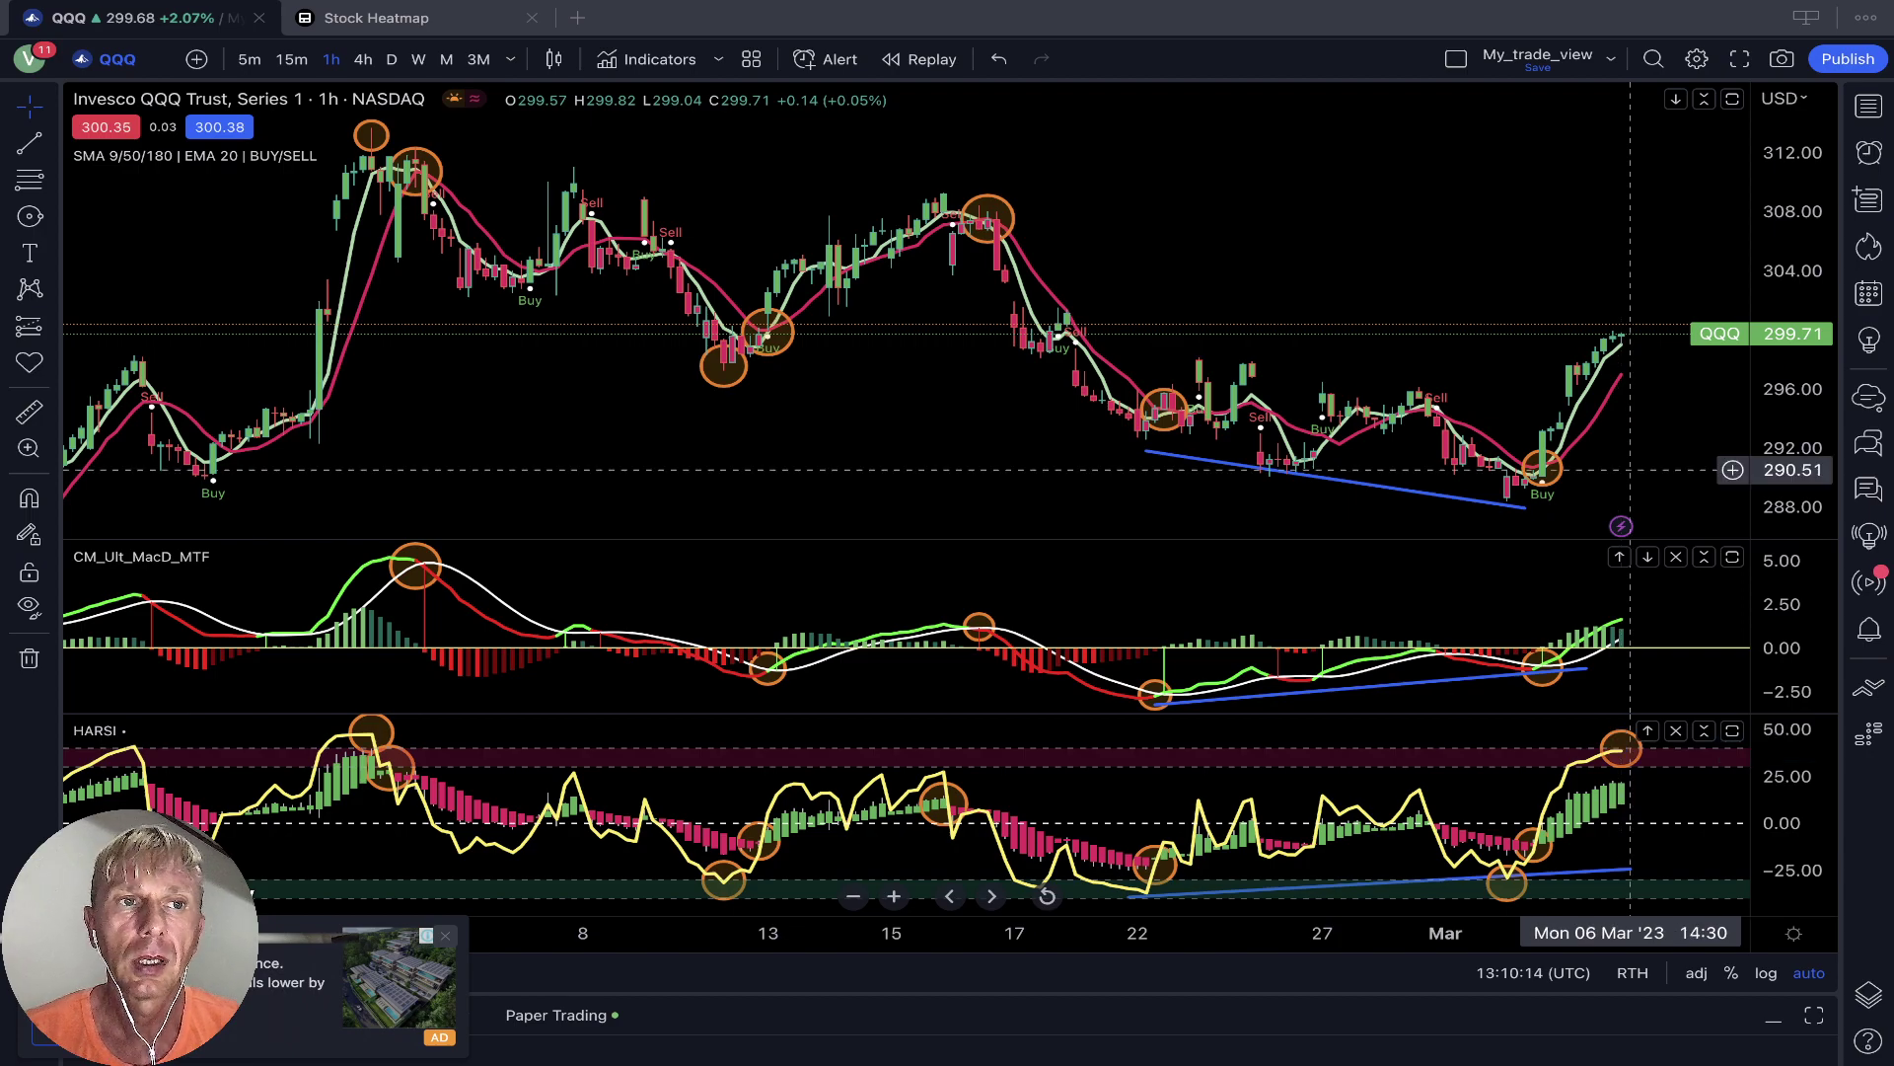
# Draw a circle around the most recent price candles, centred at about 299.6
pyautogui.click(30, 216)
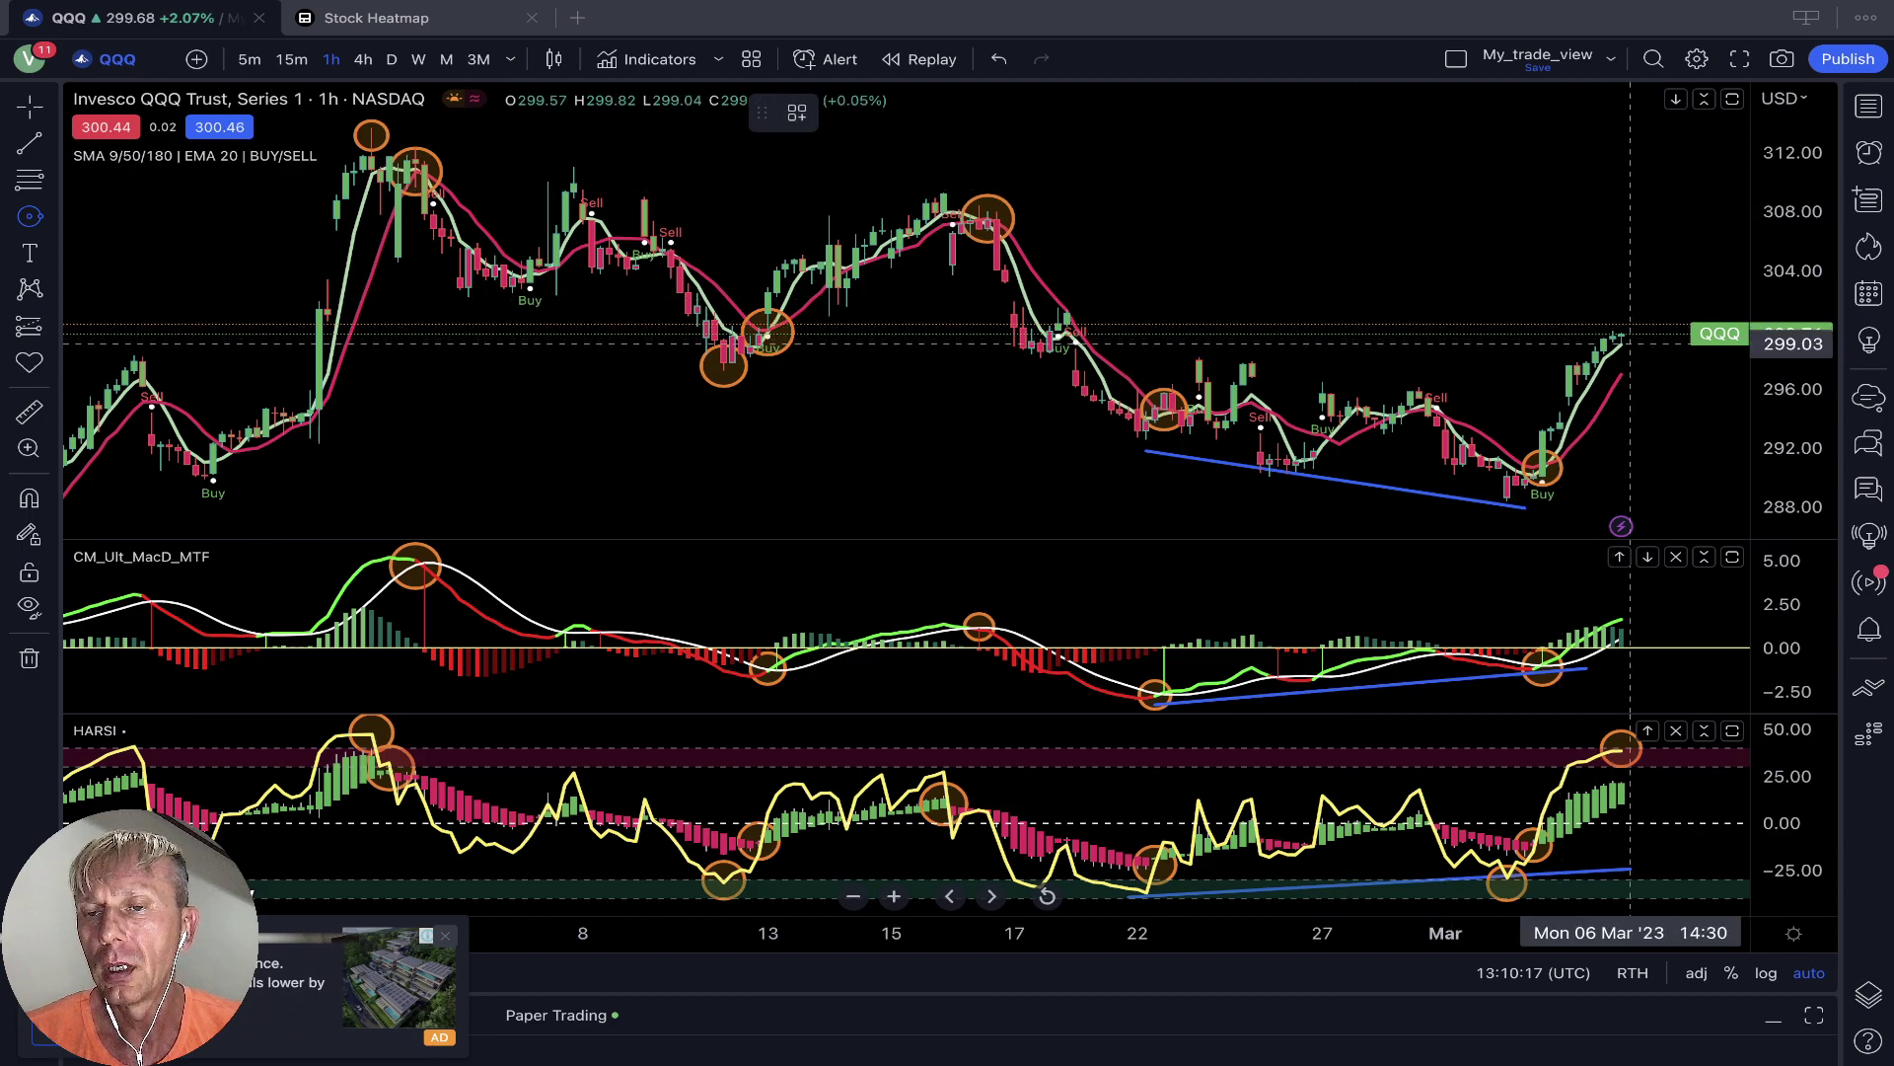
pyautogui.moveTo(1621, 336); pyautogui.dragTo(1630, 306)
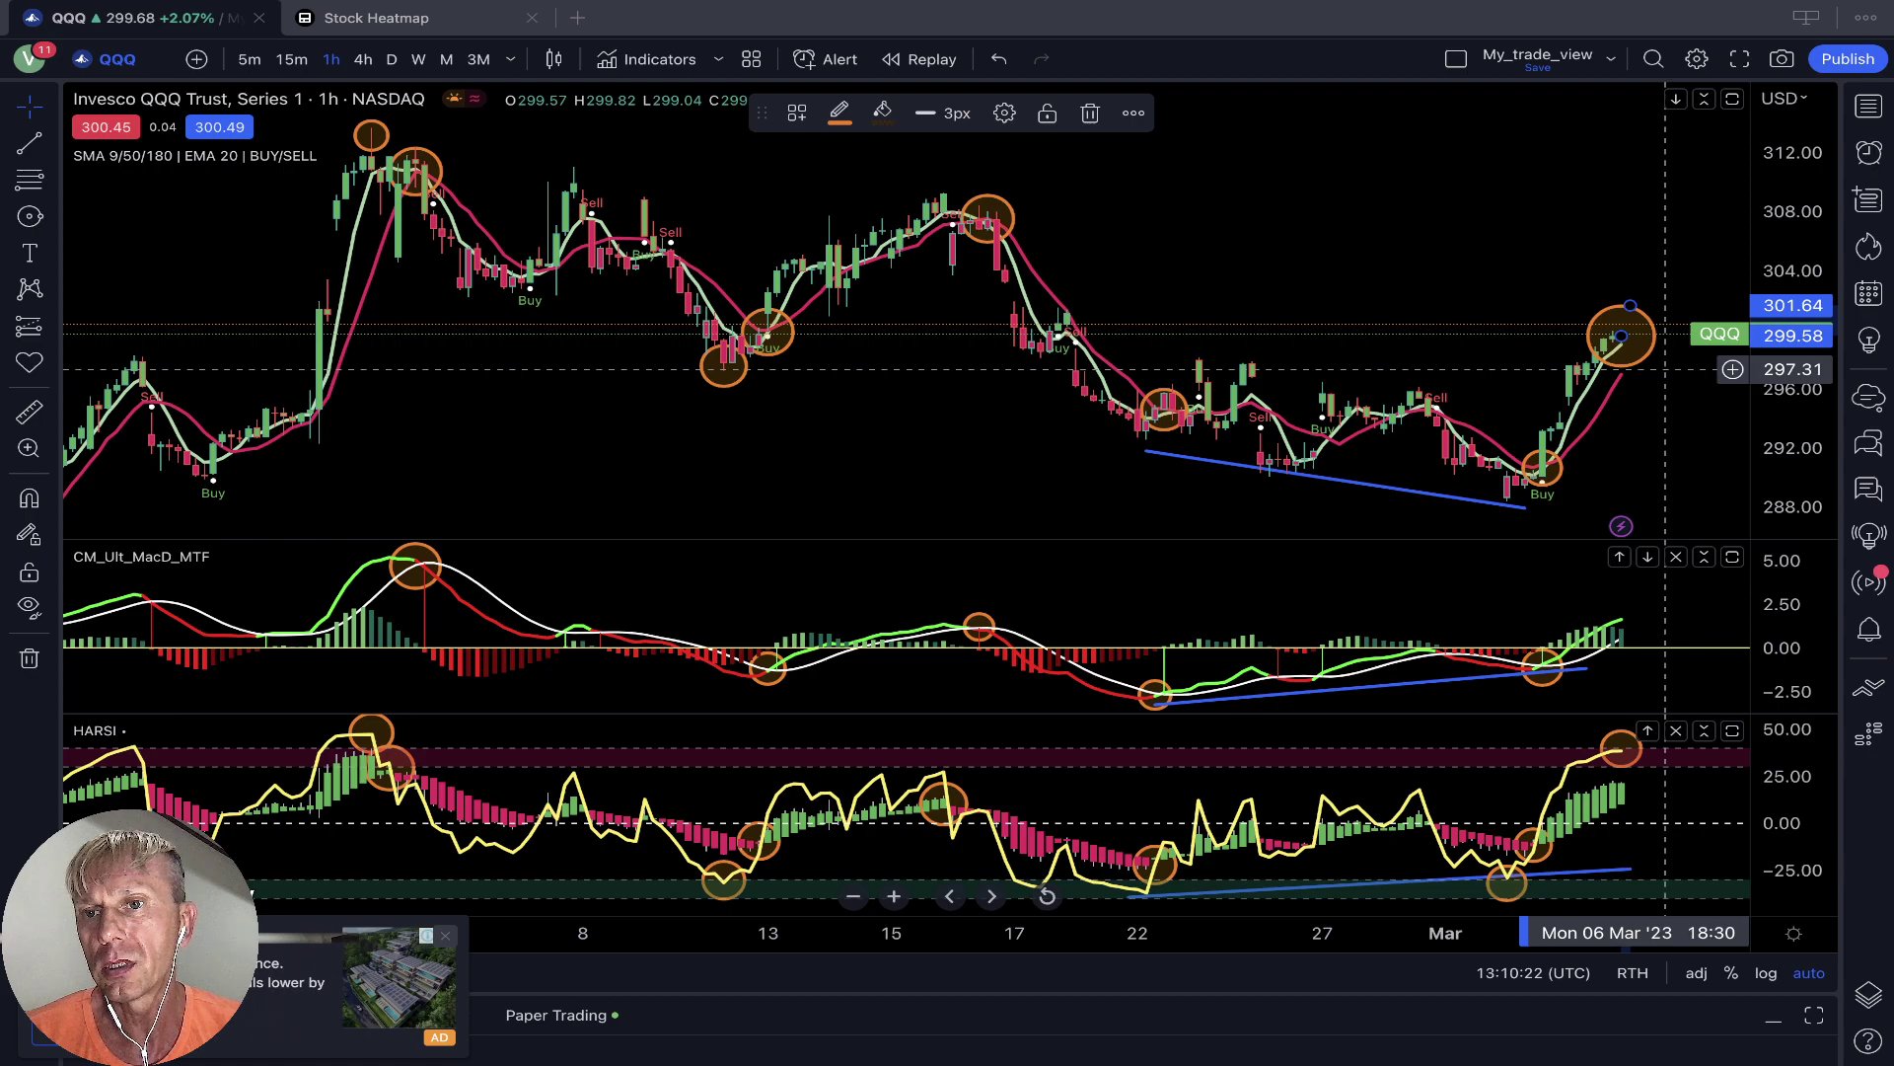
pyautogui.click(1633, 314)
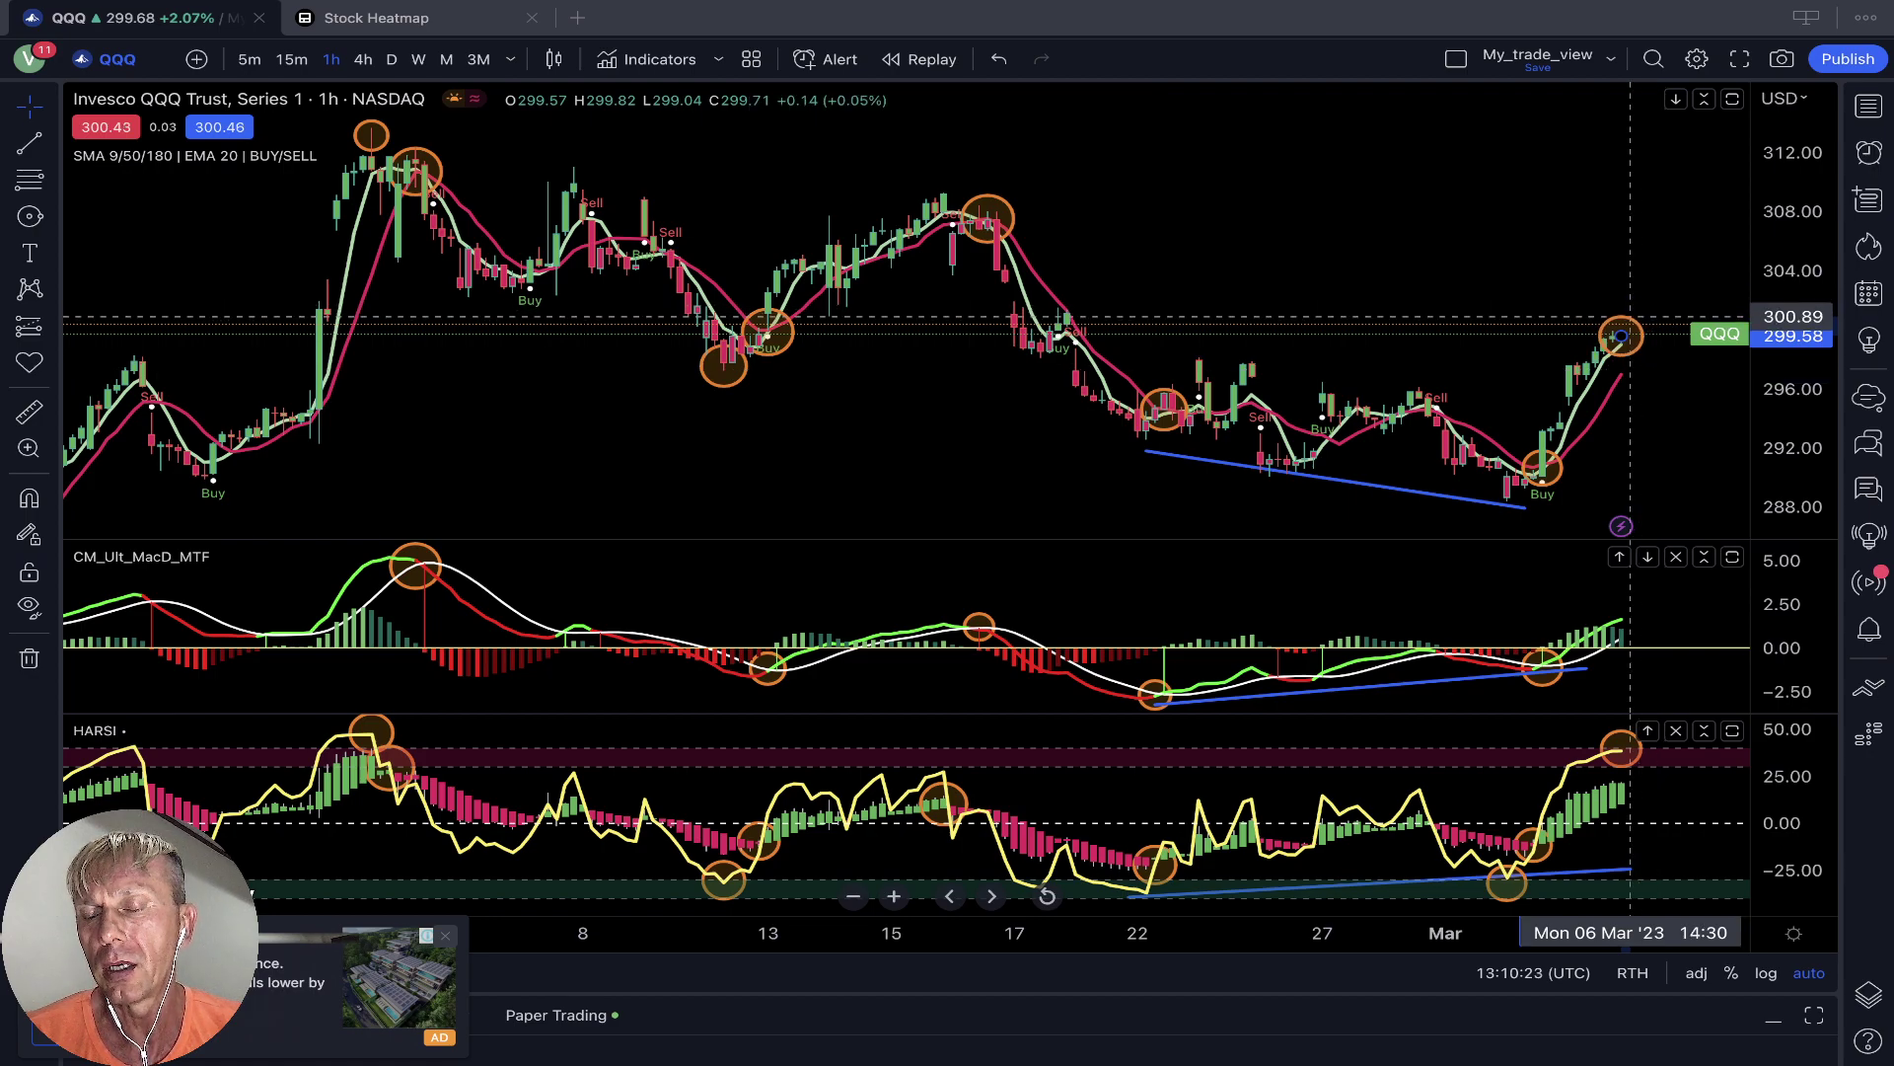
pyautogui.click(1629, 314)
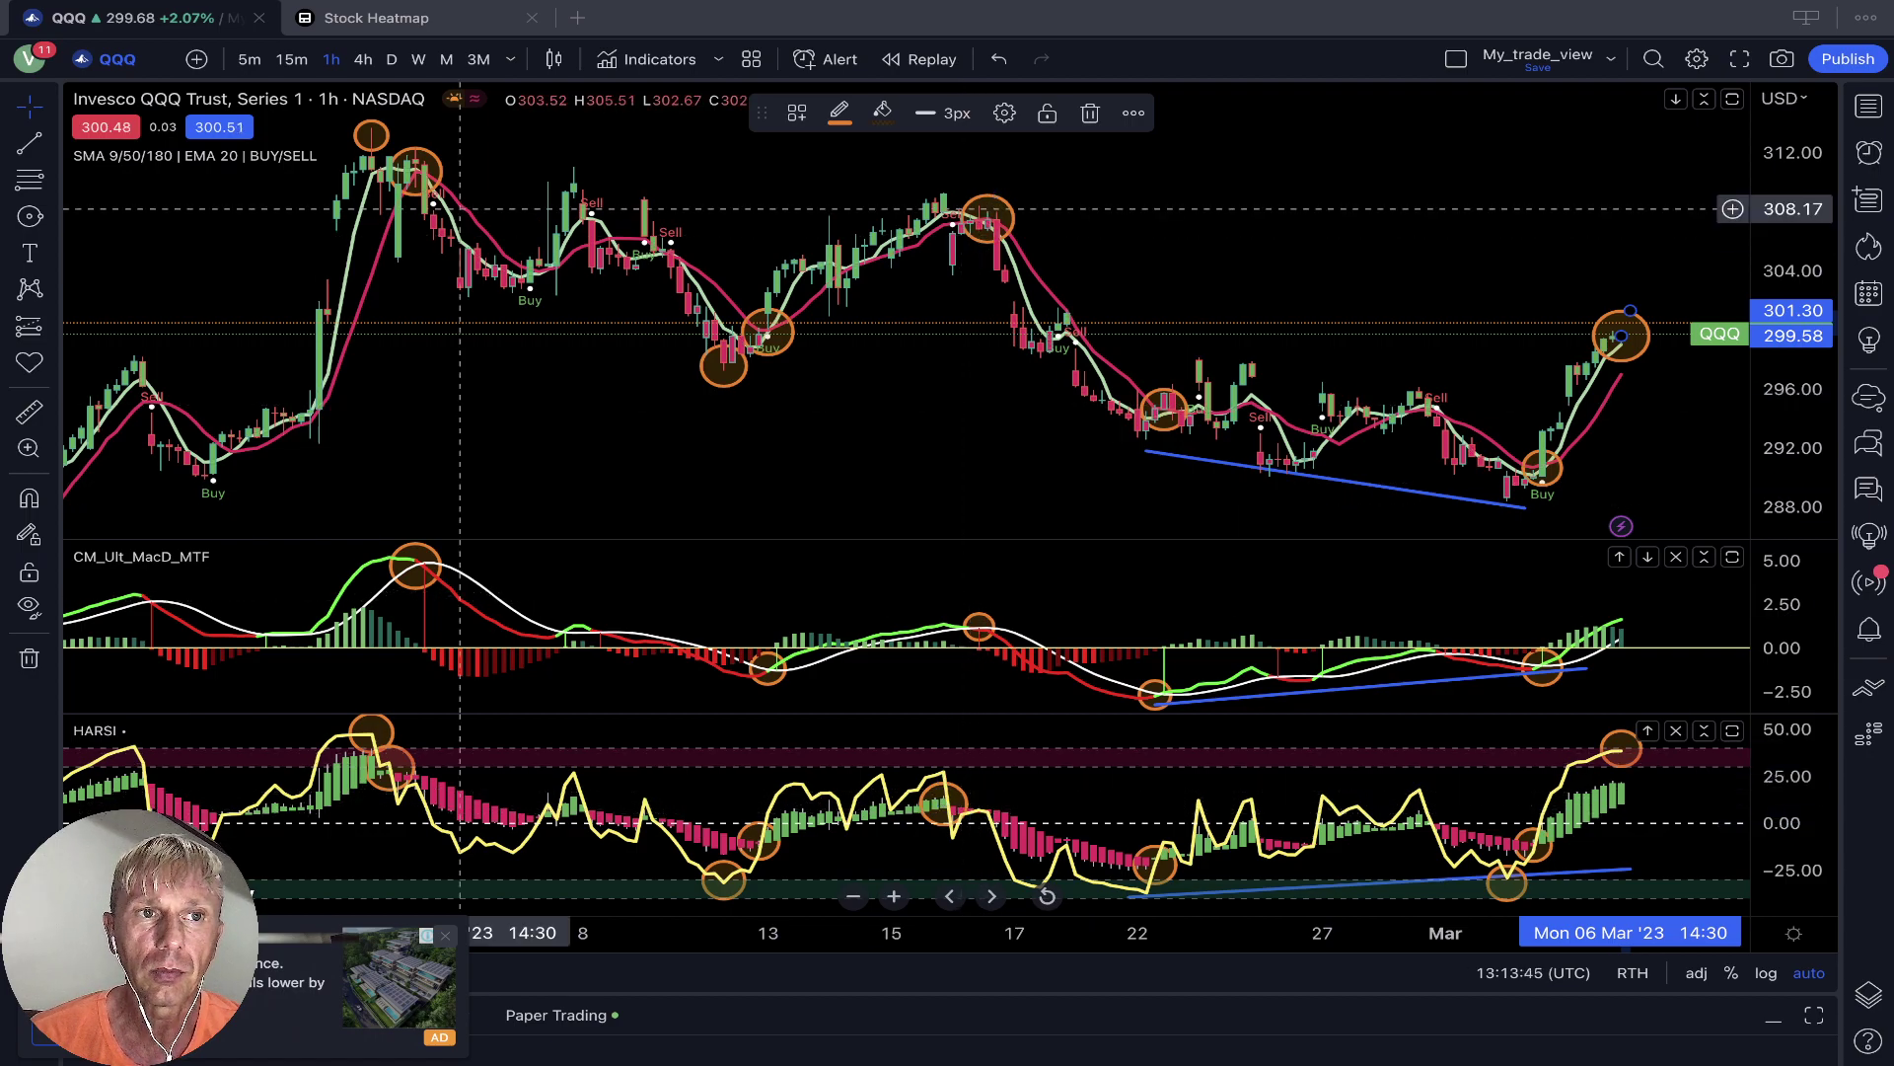
# Circle the 15 February price peak at about 309.3 and the matching HARSI line peak at about 25.9
pyautogui.click(30, 215)
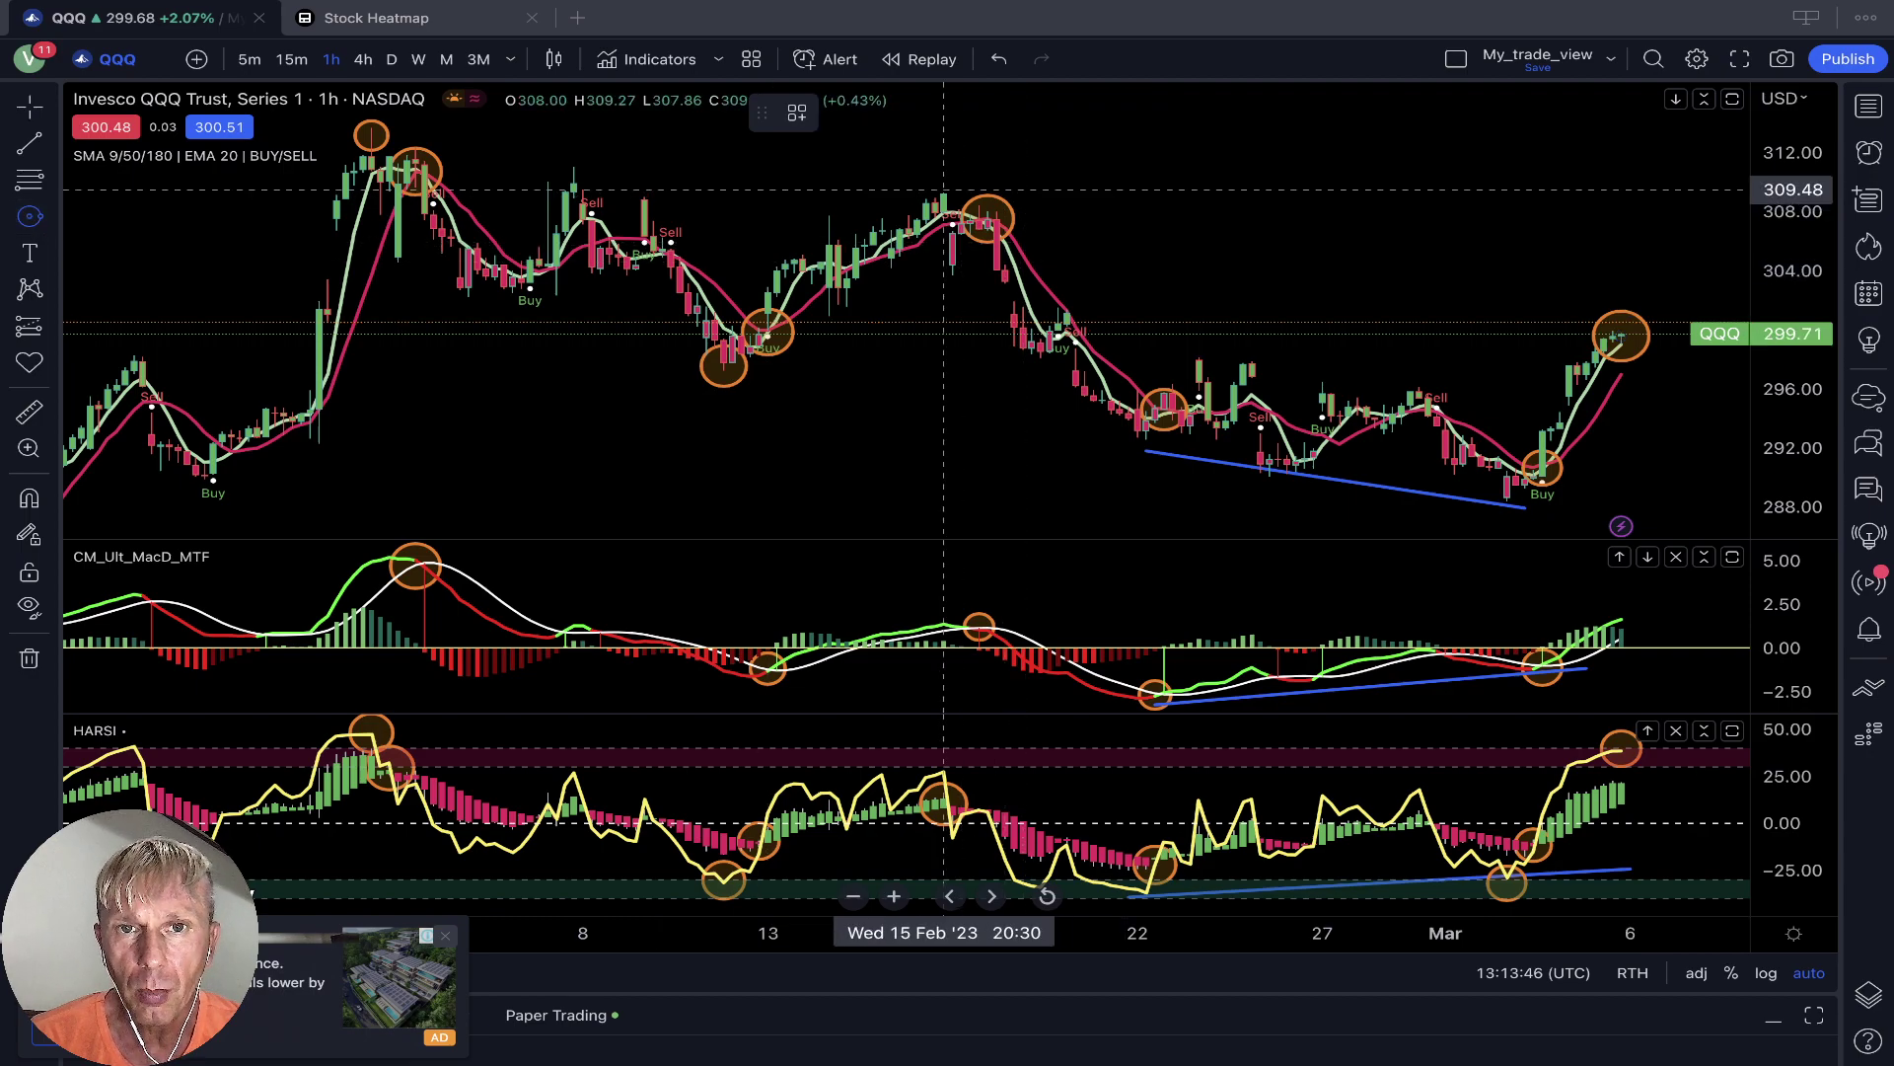
pyautogui.click(944, 192)
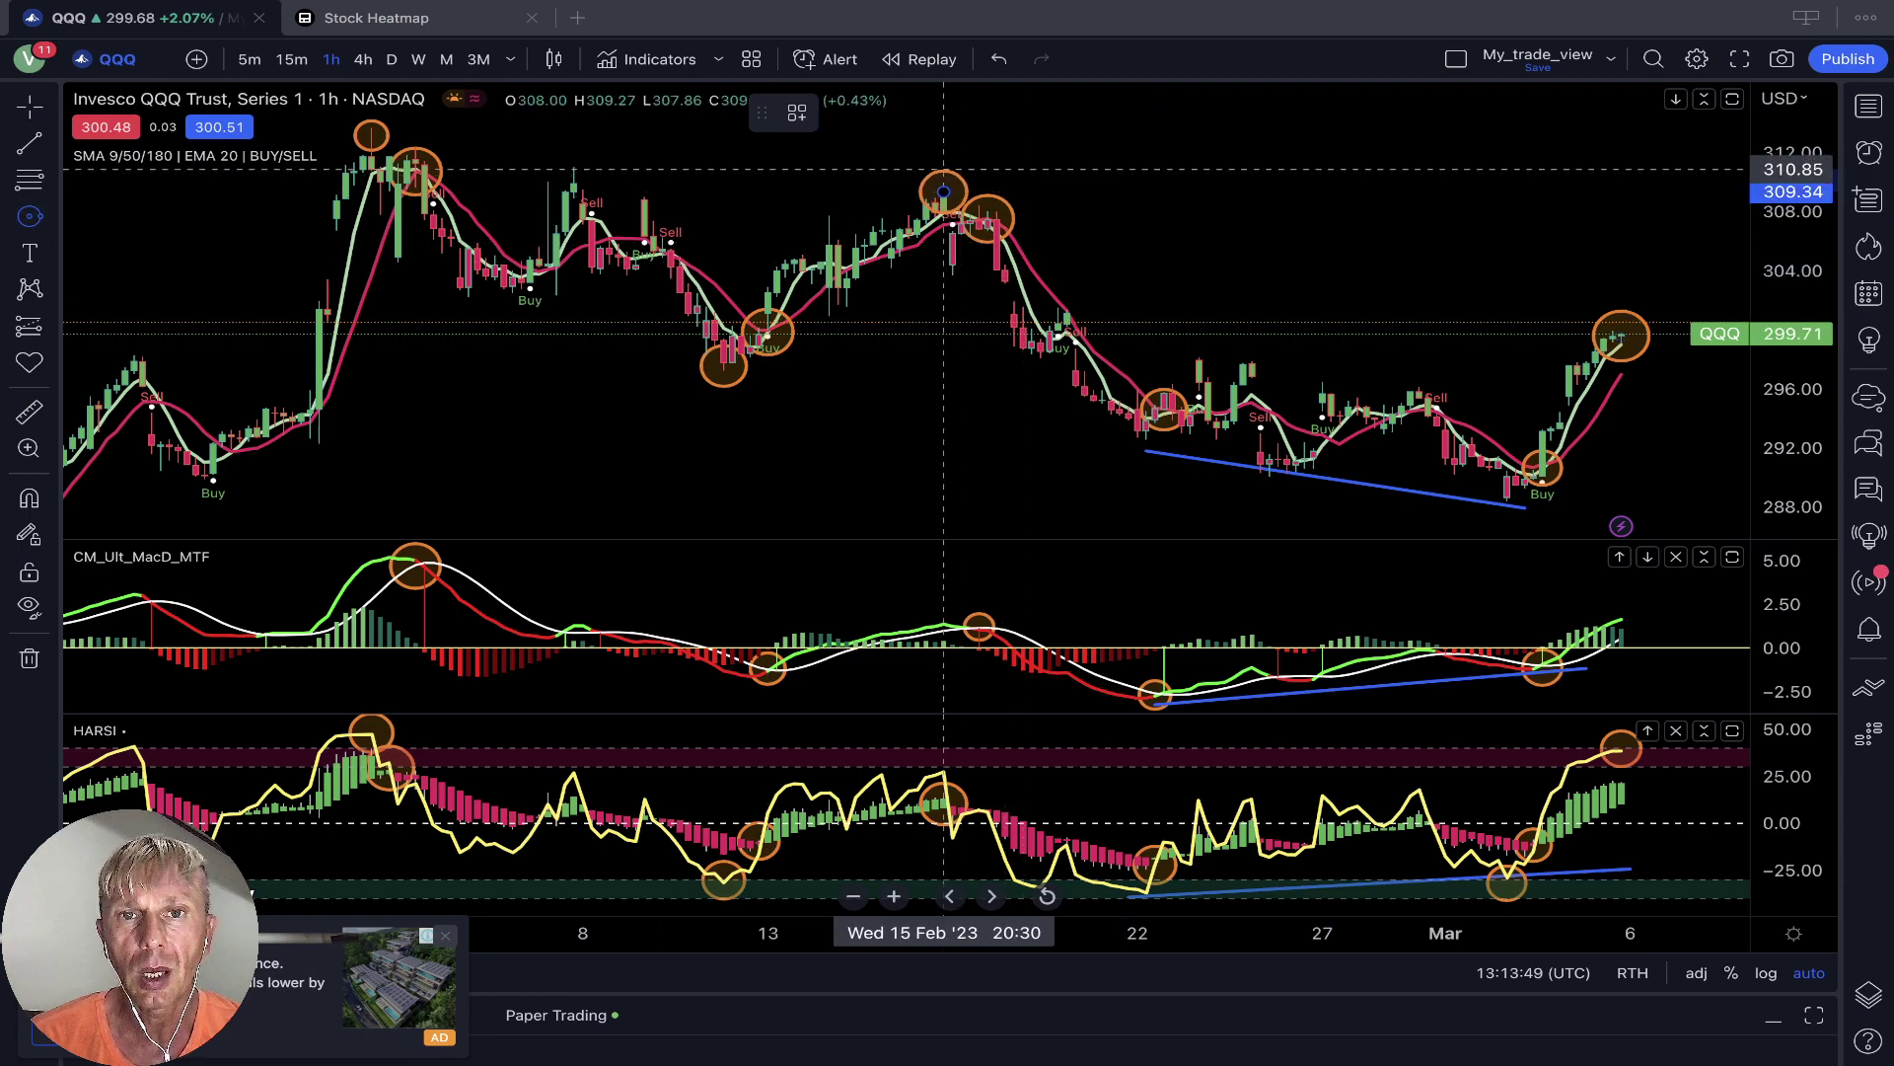
pyautogui.click(943, 169)
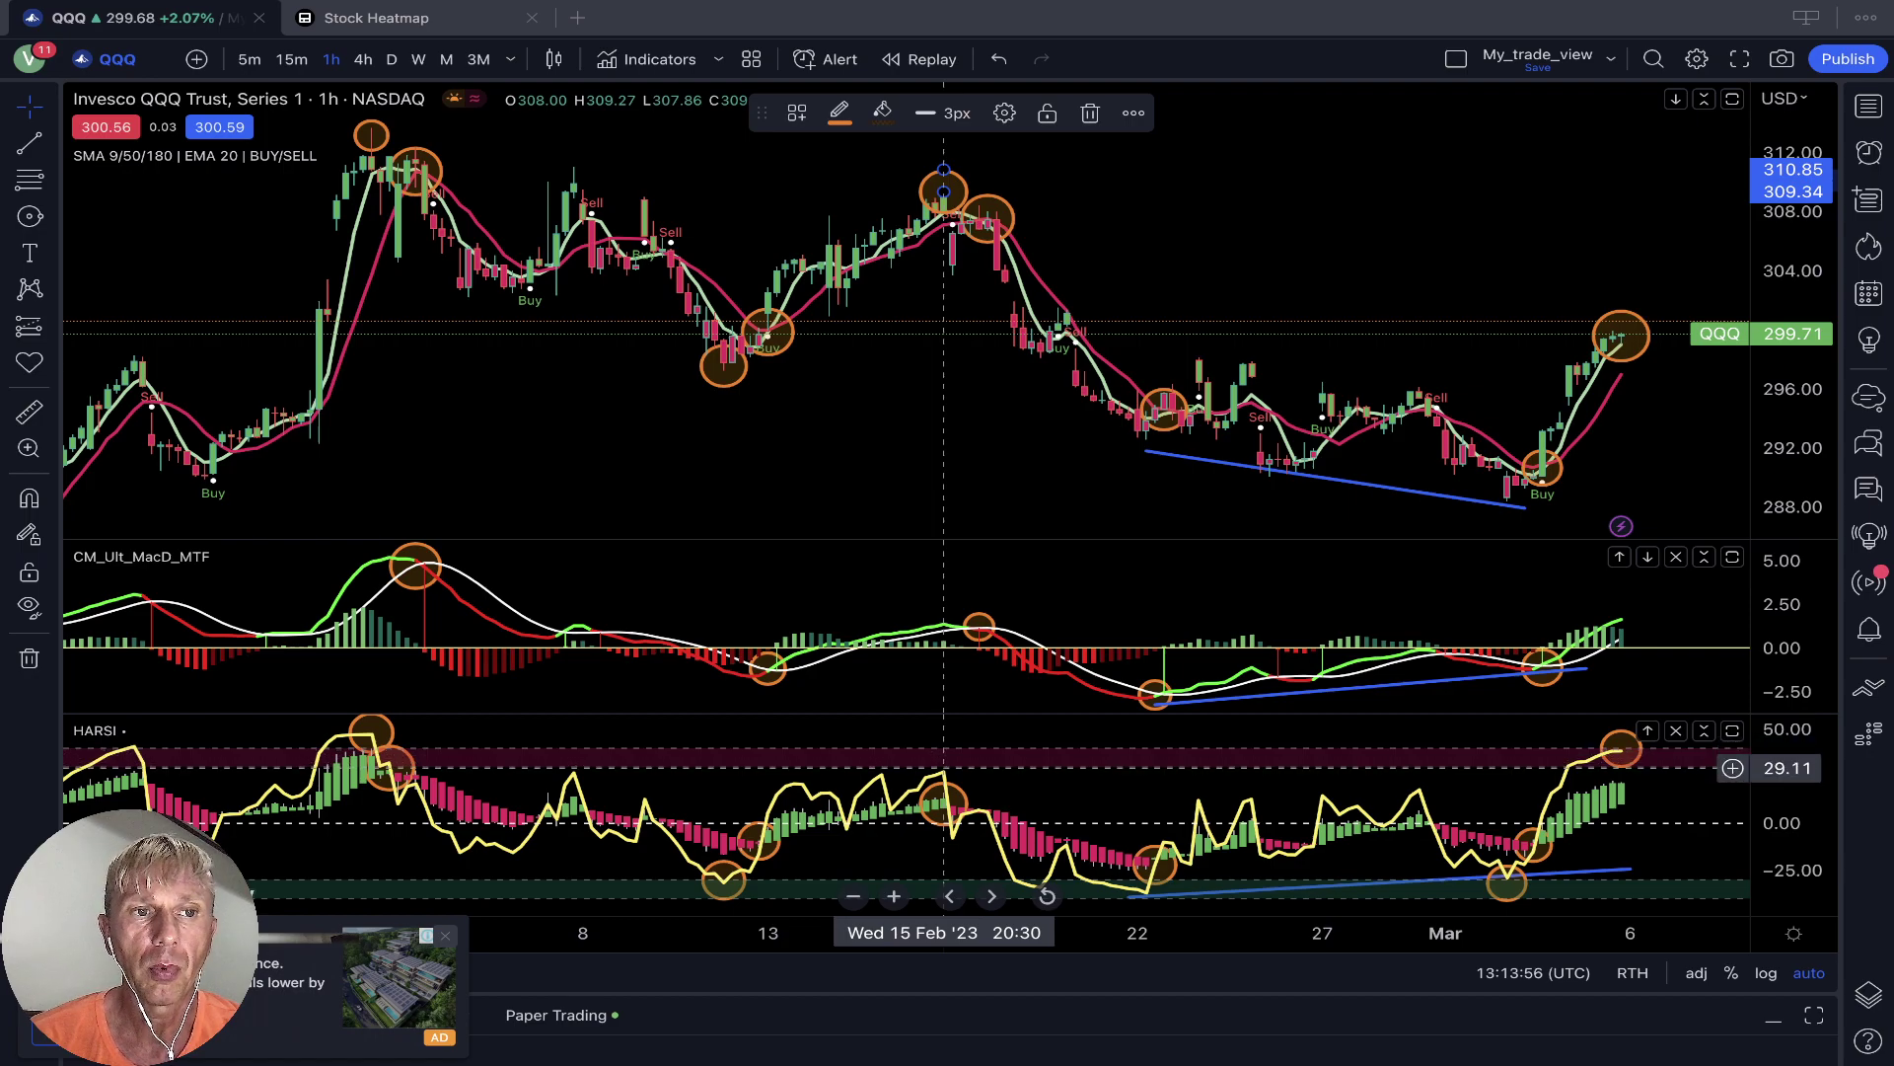
pyautogui.click(29, 216)
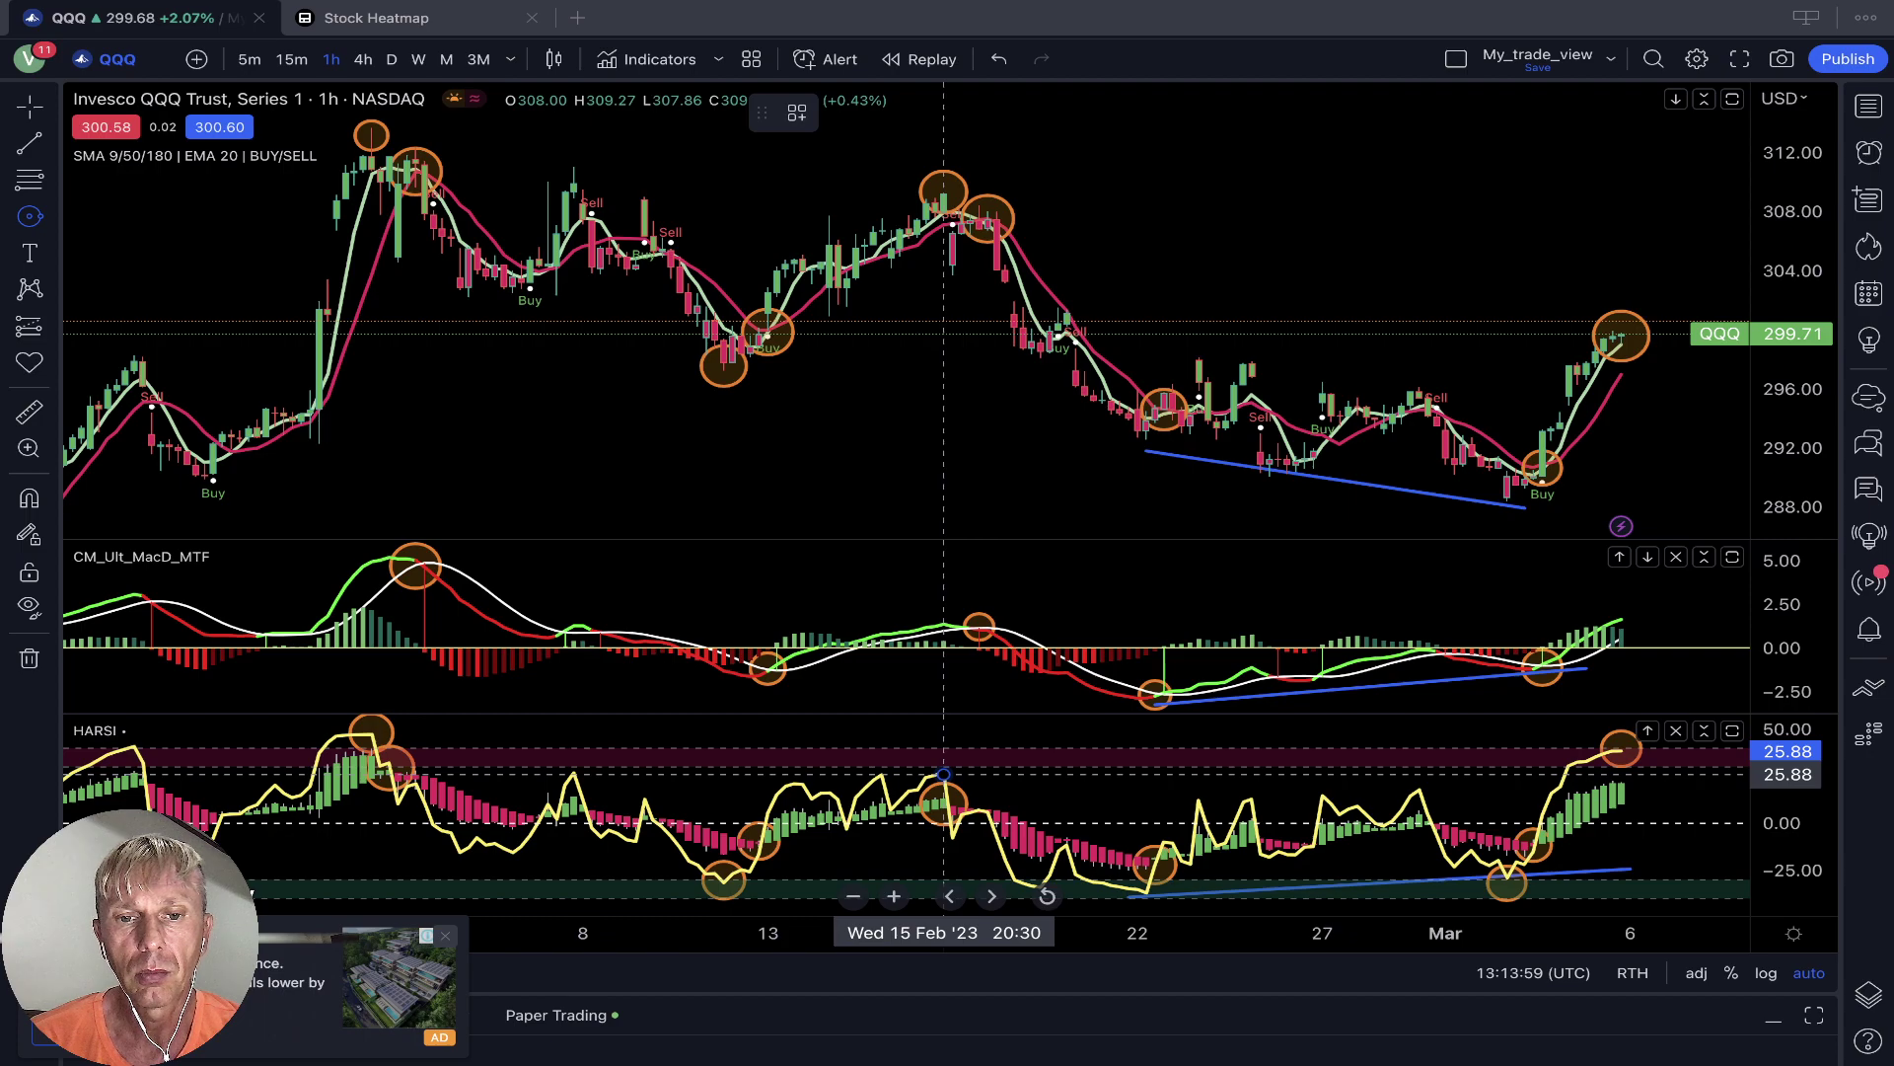
pyautogui.moveTo(944, 774); pyautogui.dragTo(944, 752)
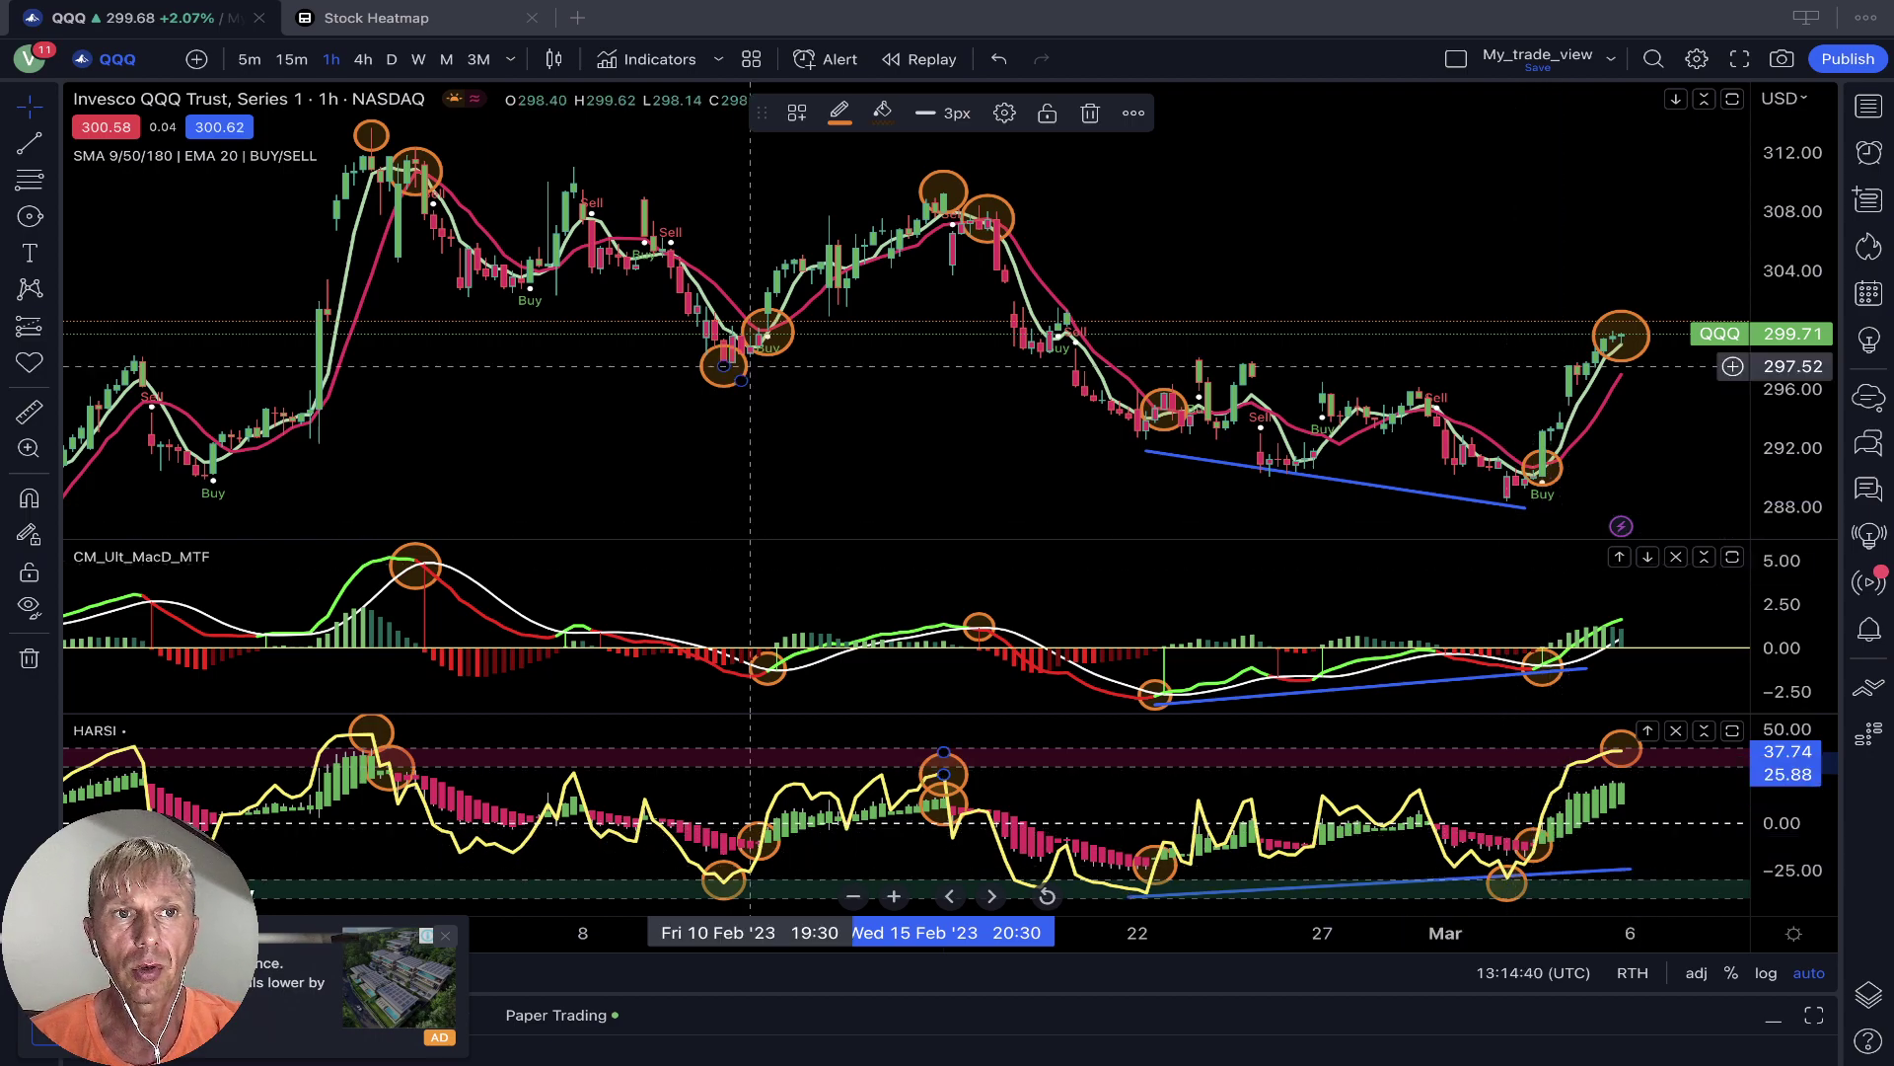
# Draw a circle around the 2 March price low, centred at about 288.7
pyautogui.click(29, 216)
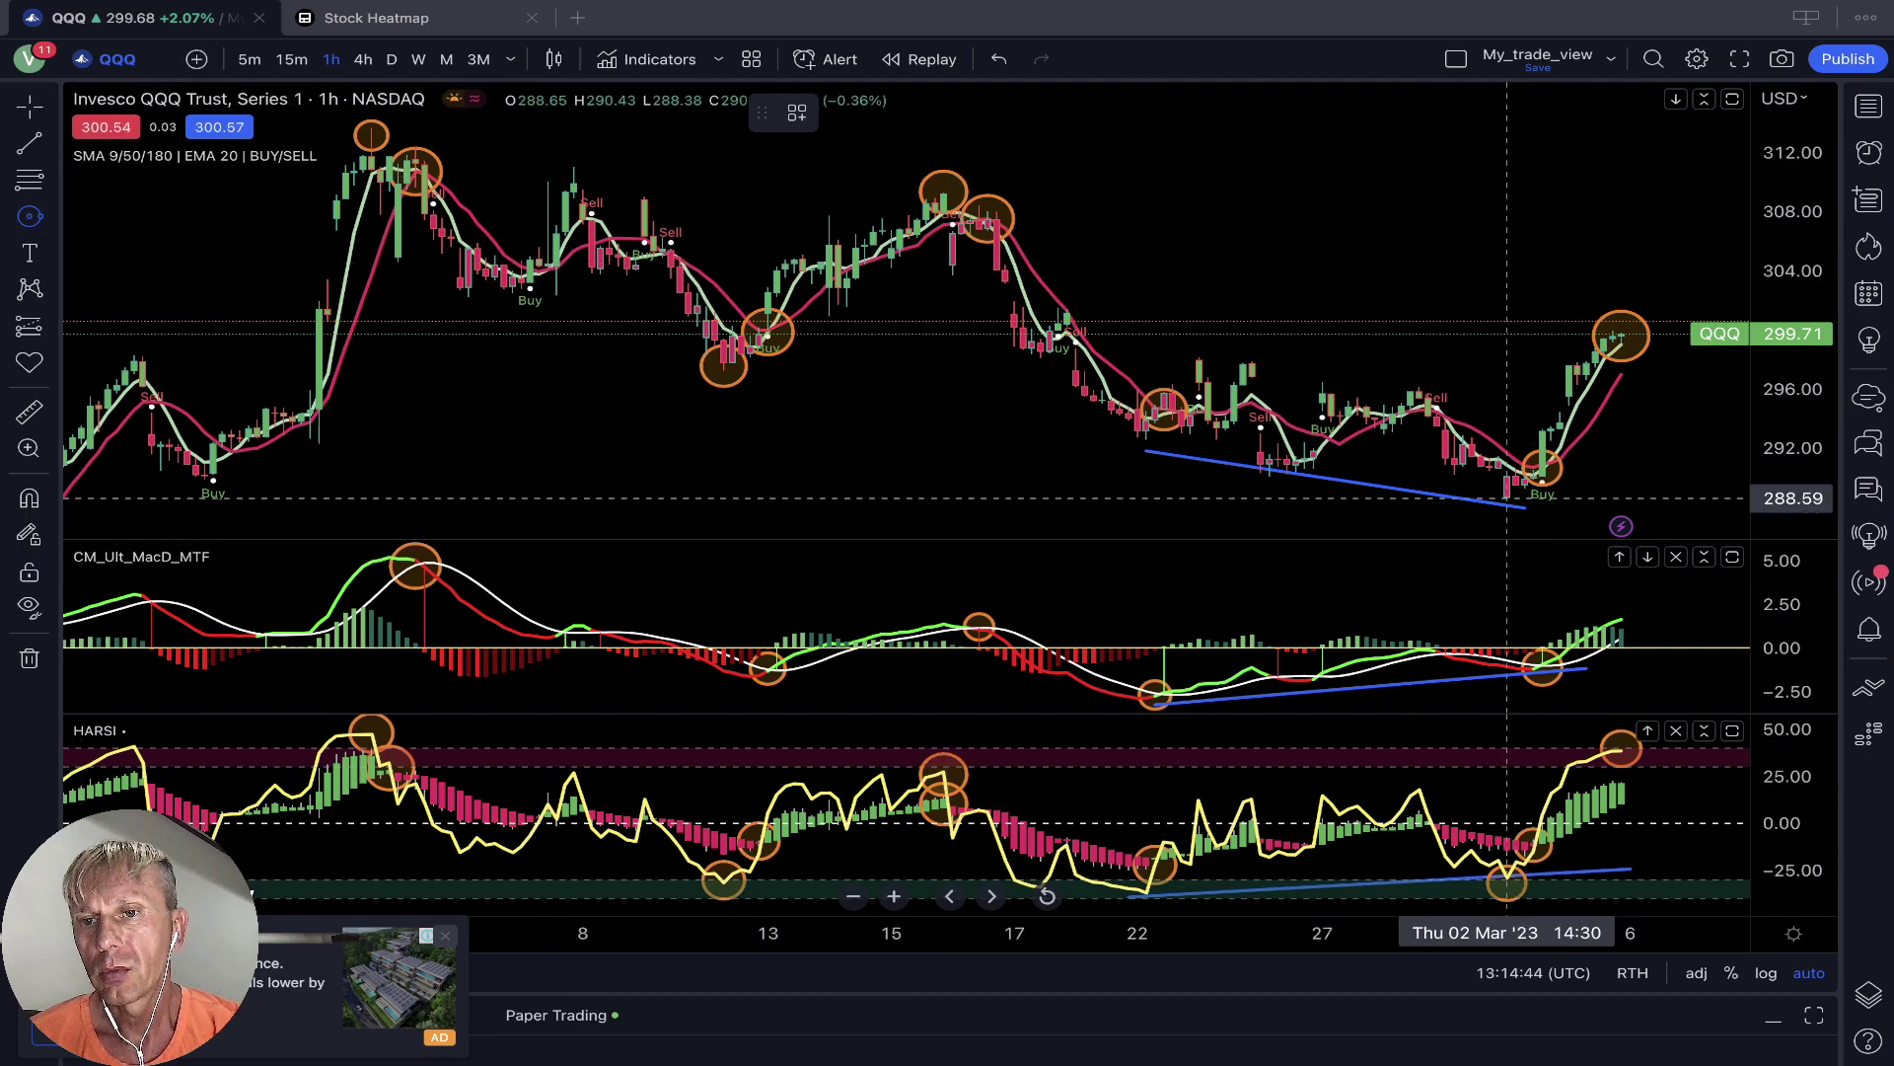
pyautogui.click(1507, 496)
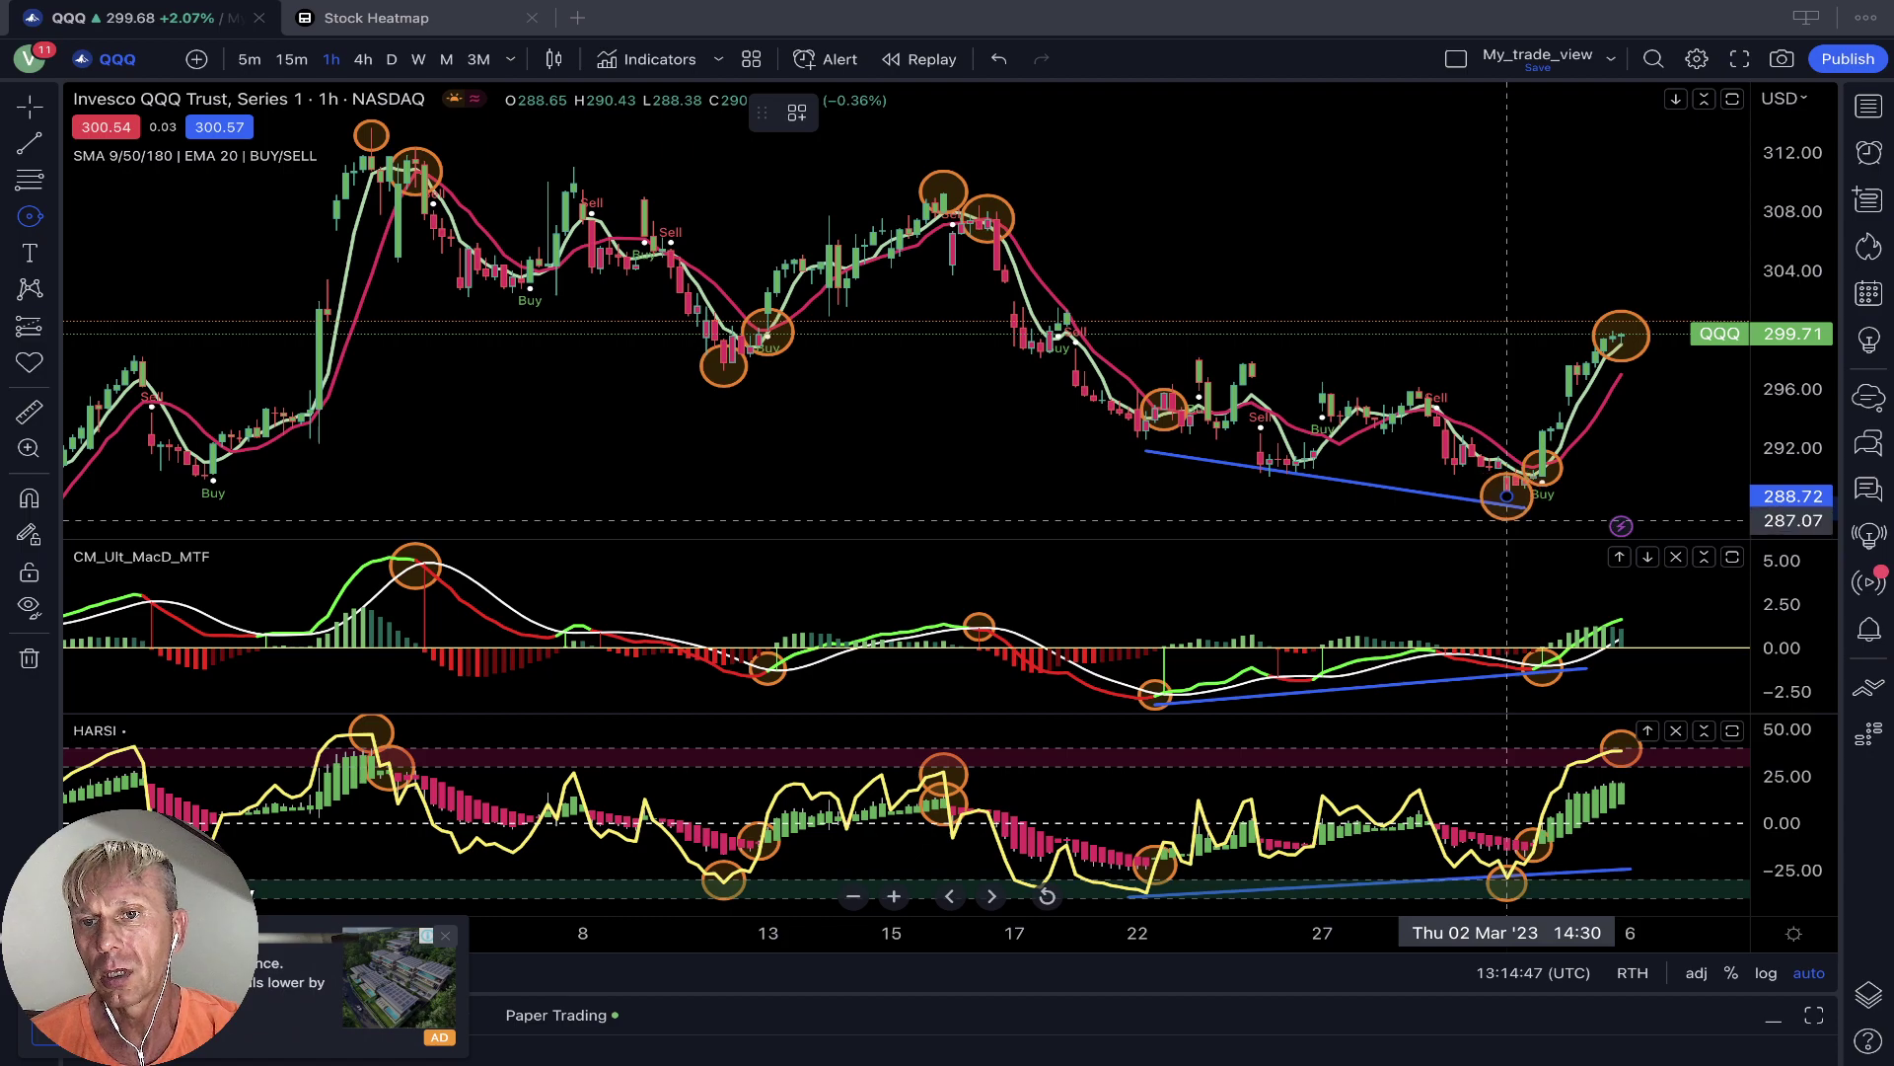
pyautogui.click(1516, 514)
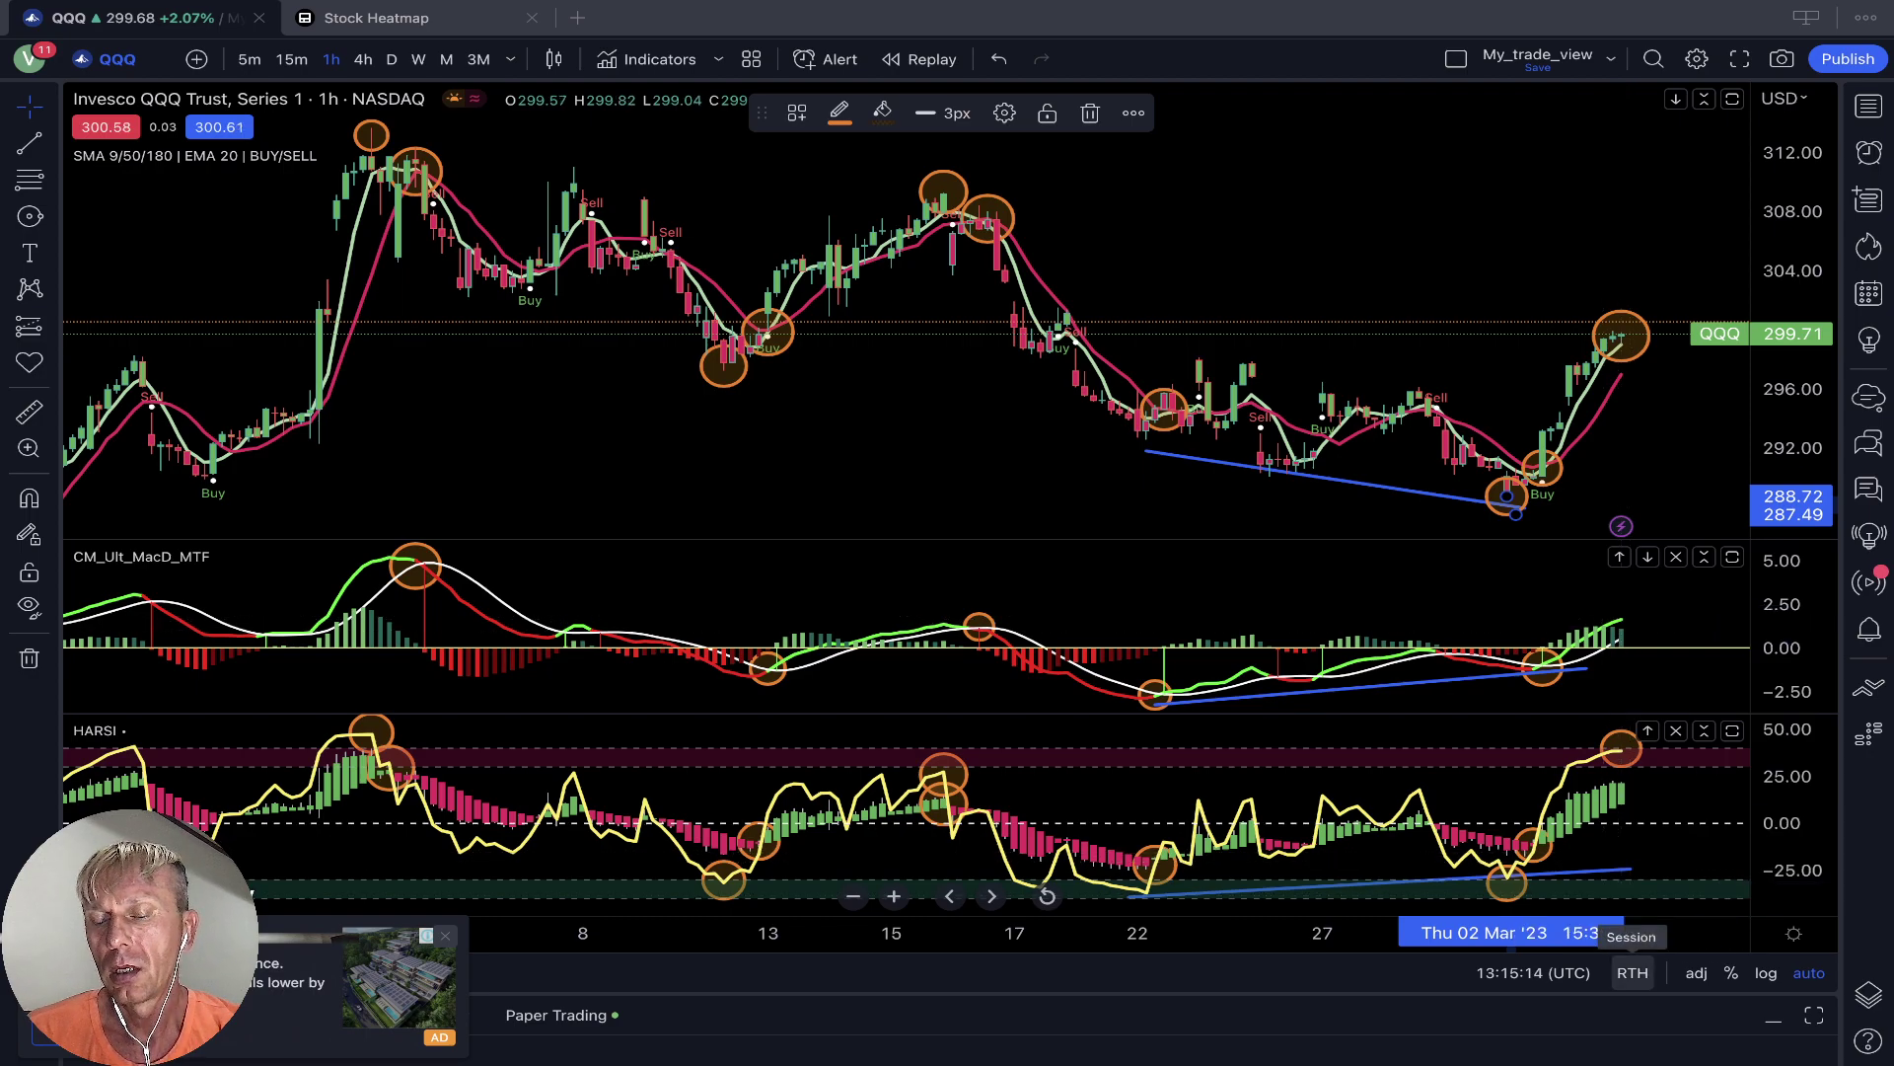
# Switch the chart to extended trading hours for comparison, and return it to regular trading hours
pyautogui.click(1633, 973)
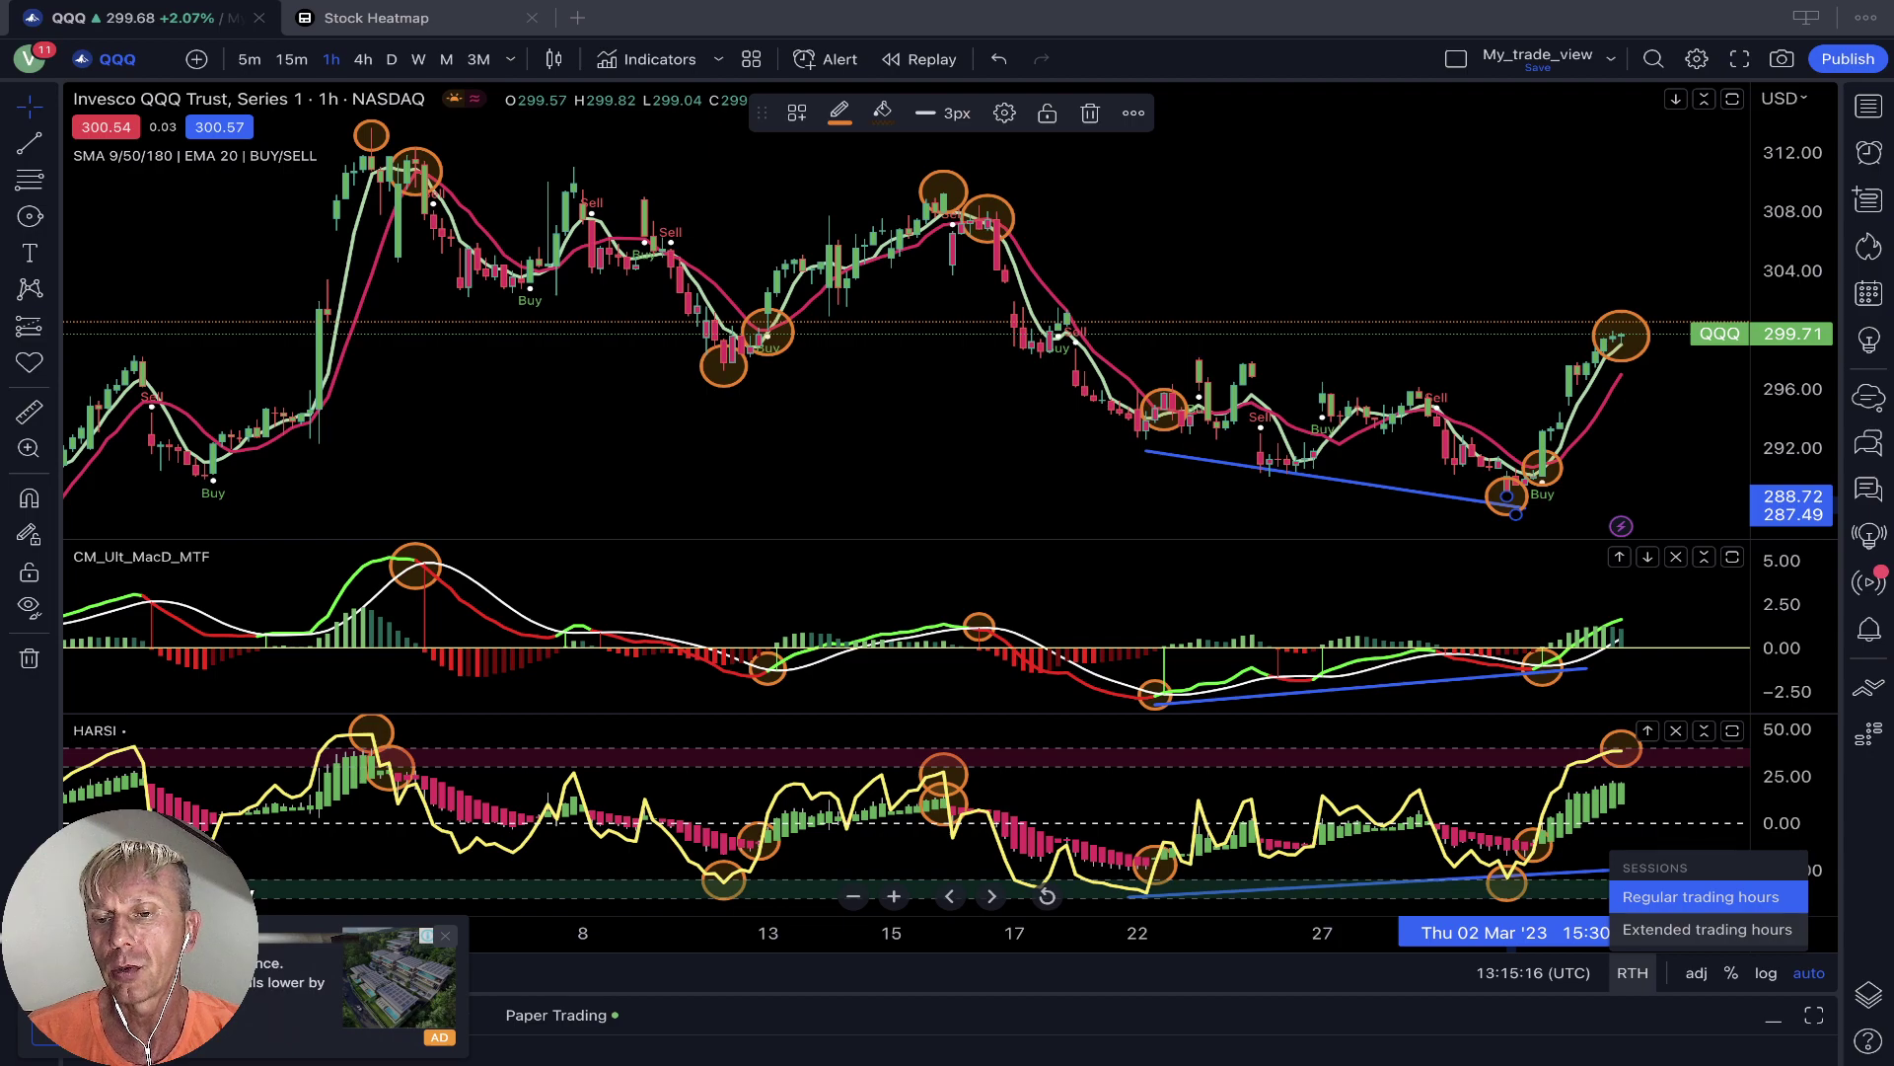
pyautogui.click(1707, 929)
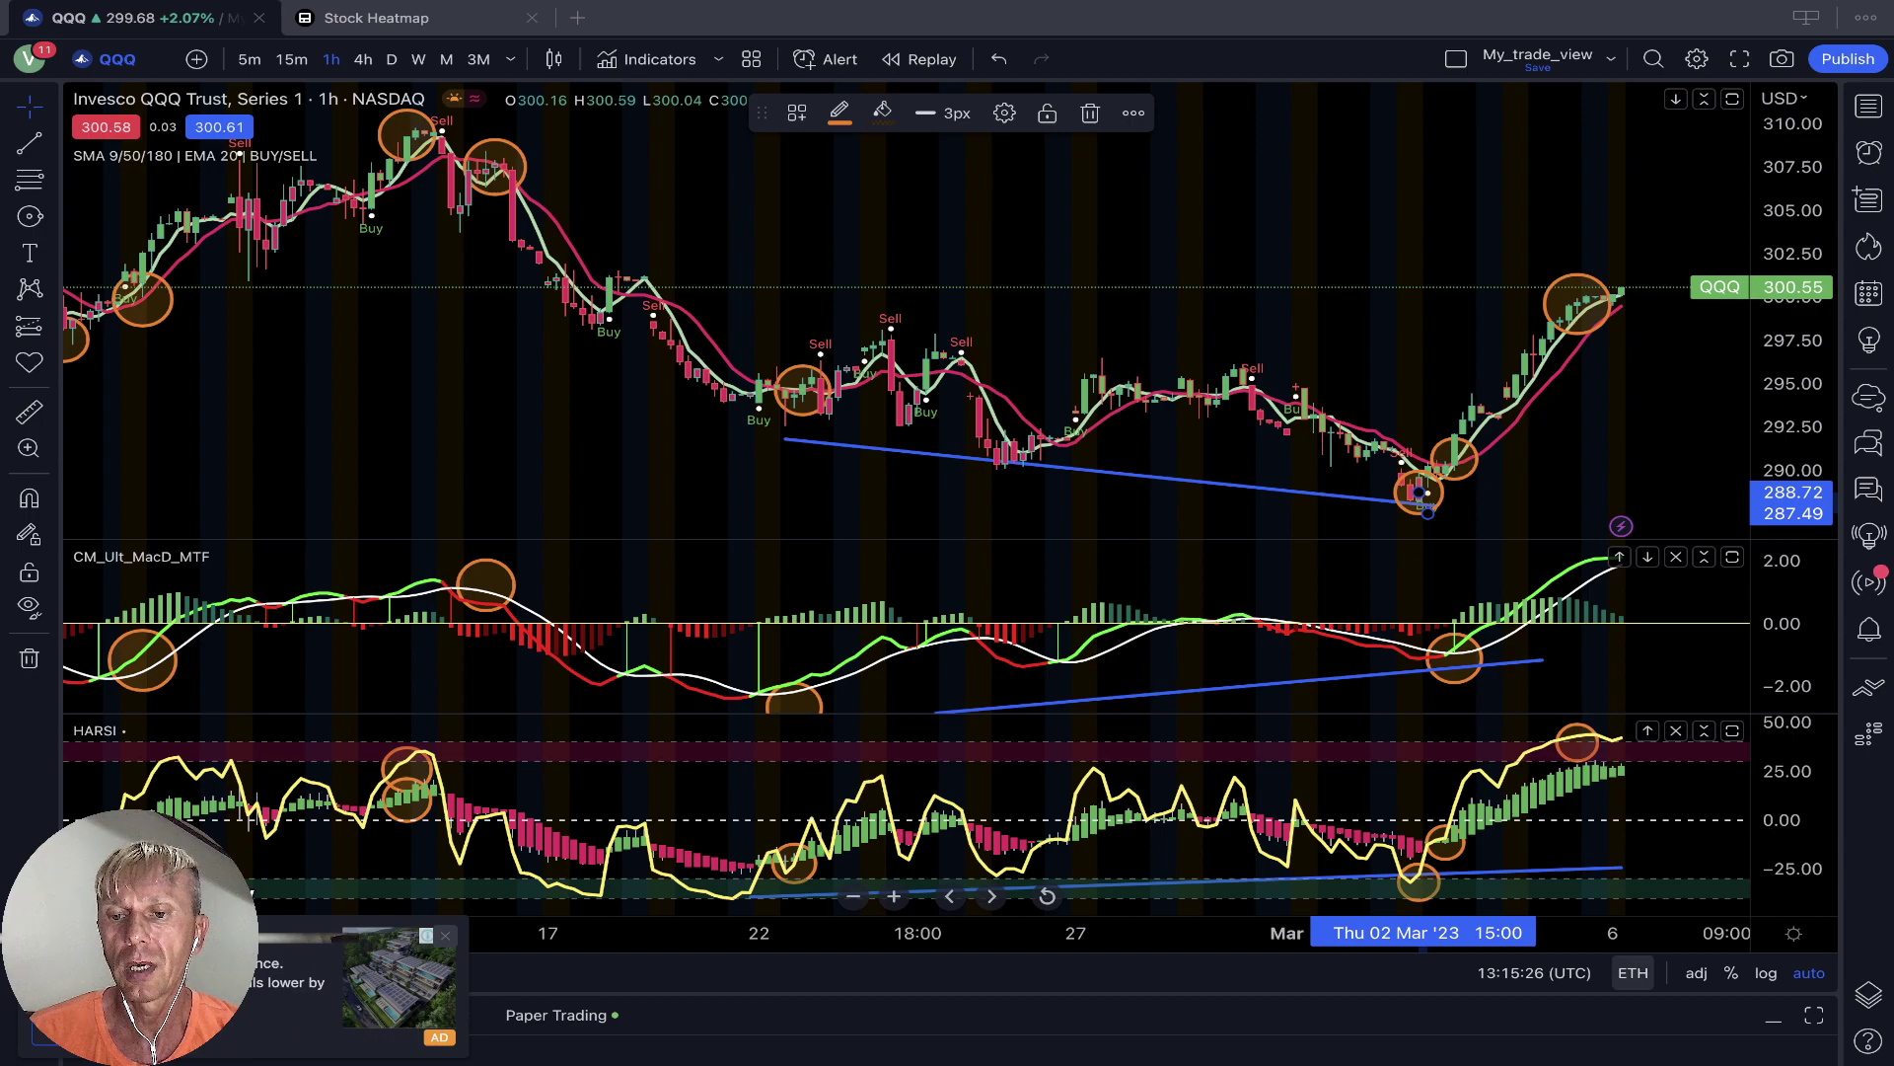
pyautogui.click(1633, 973)
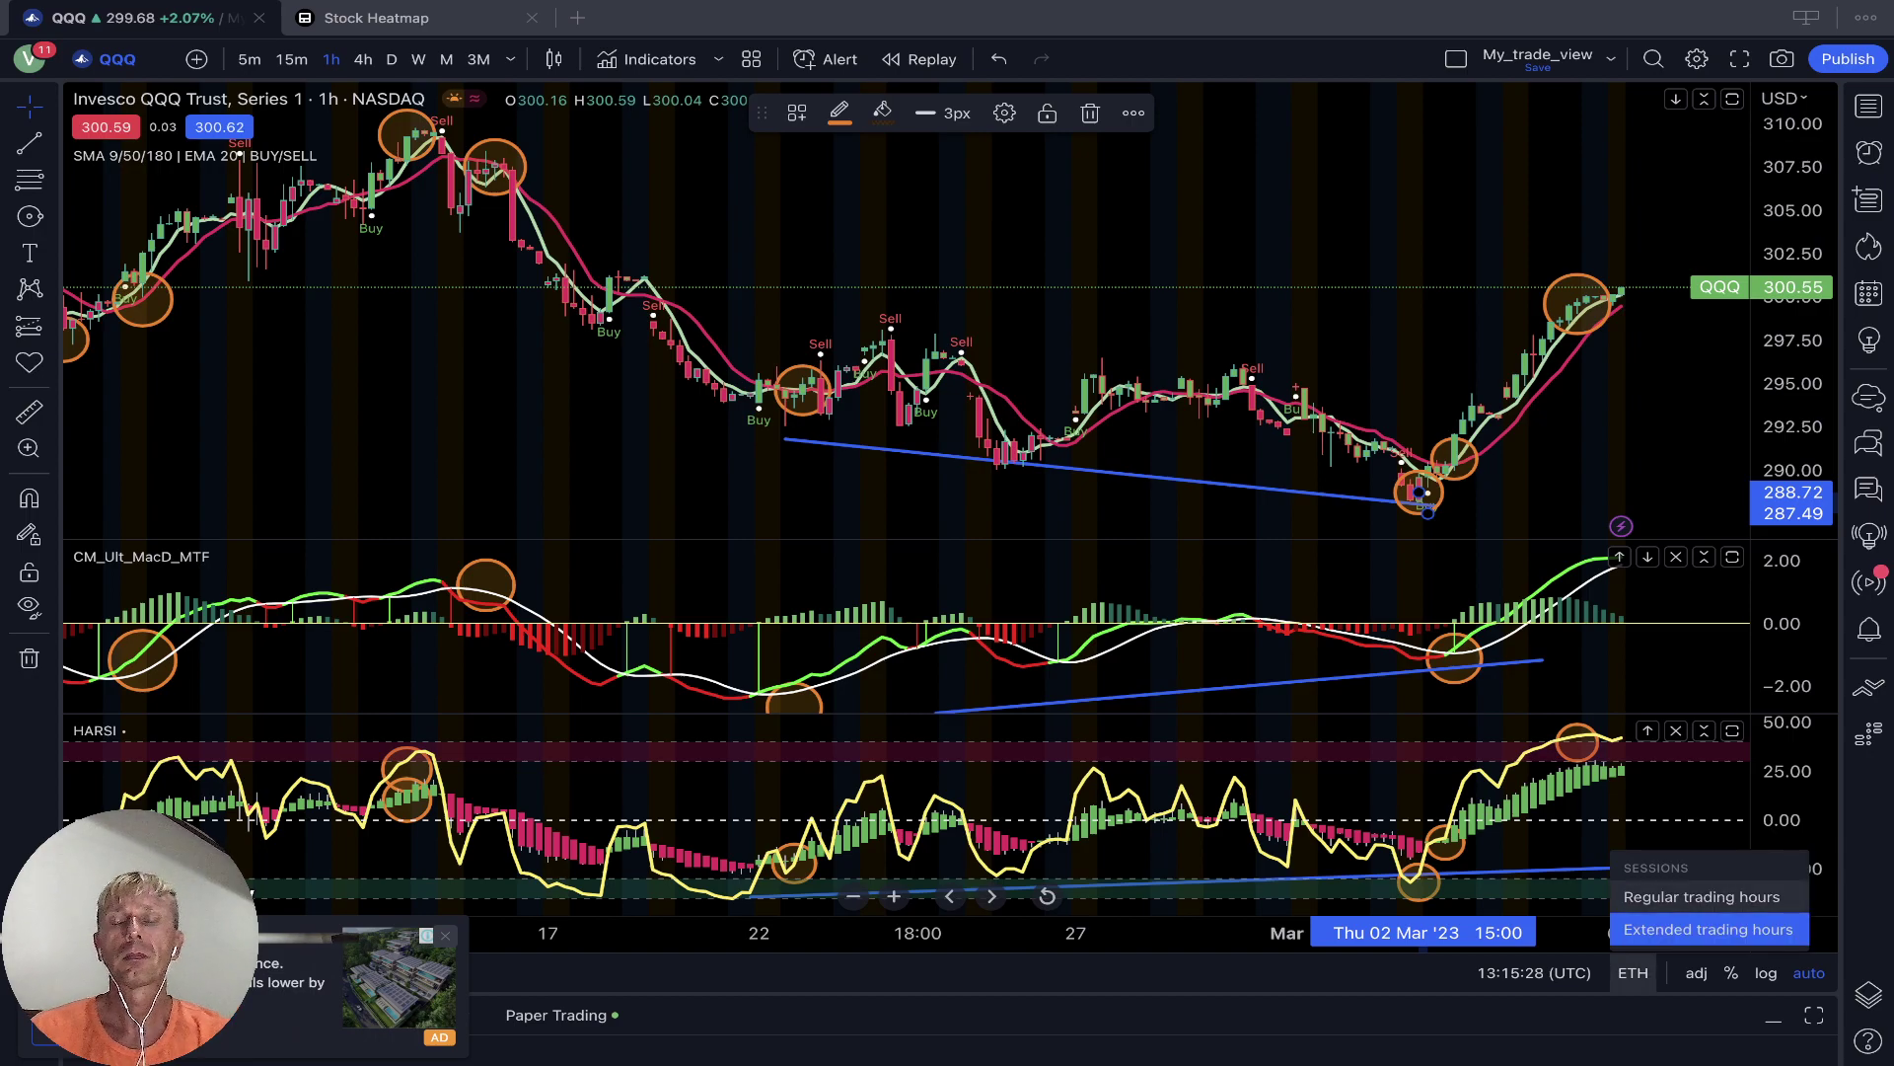
pyautogui.click(1667, 895)
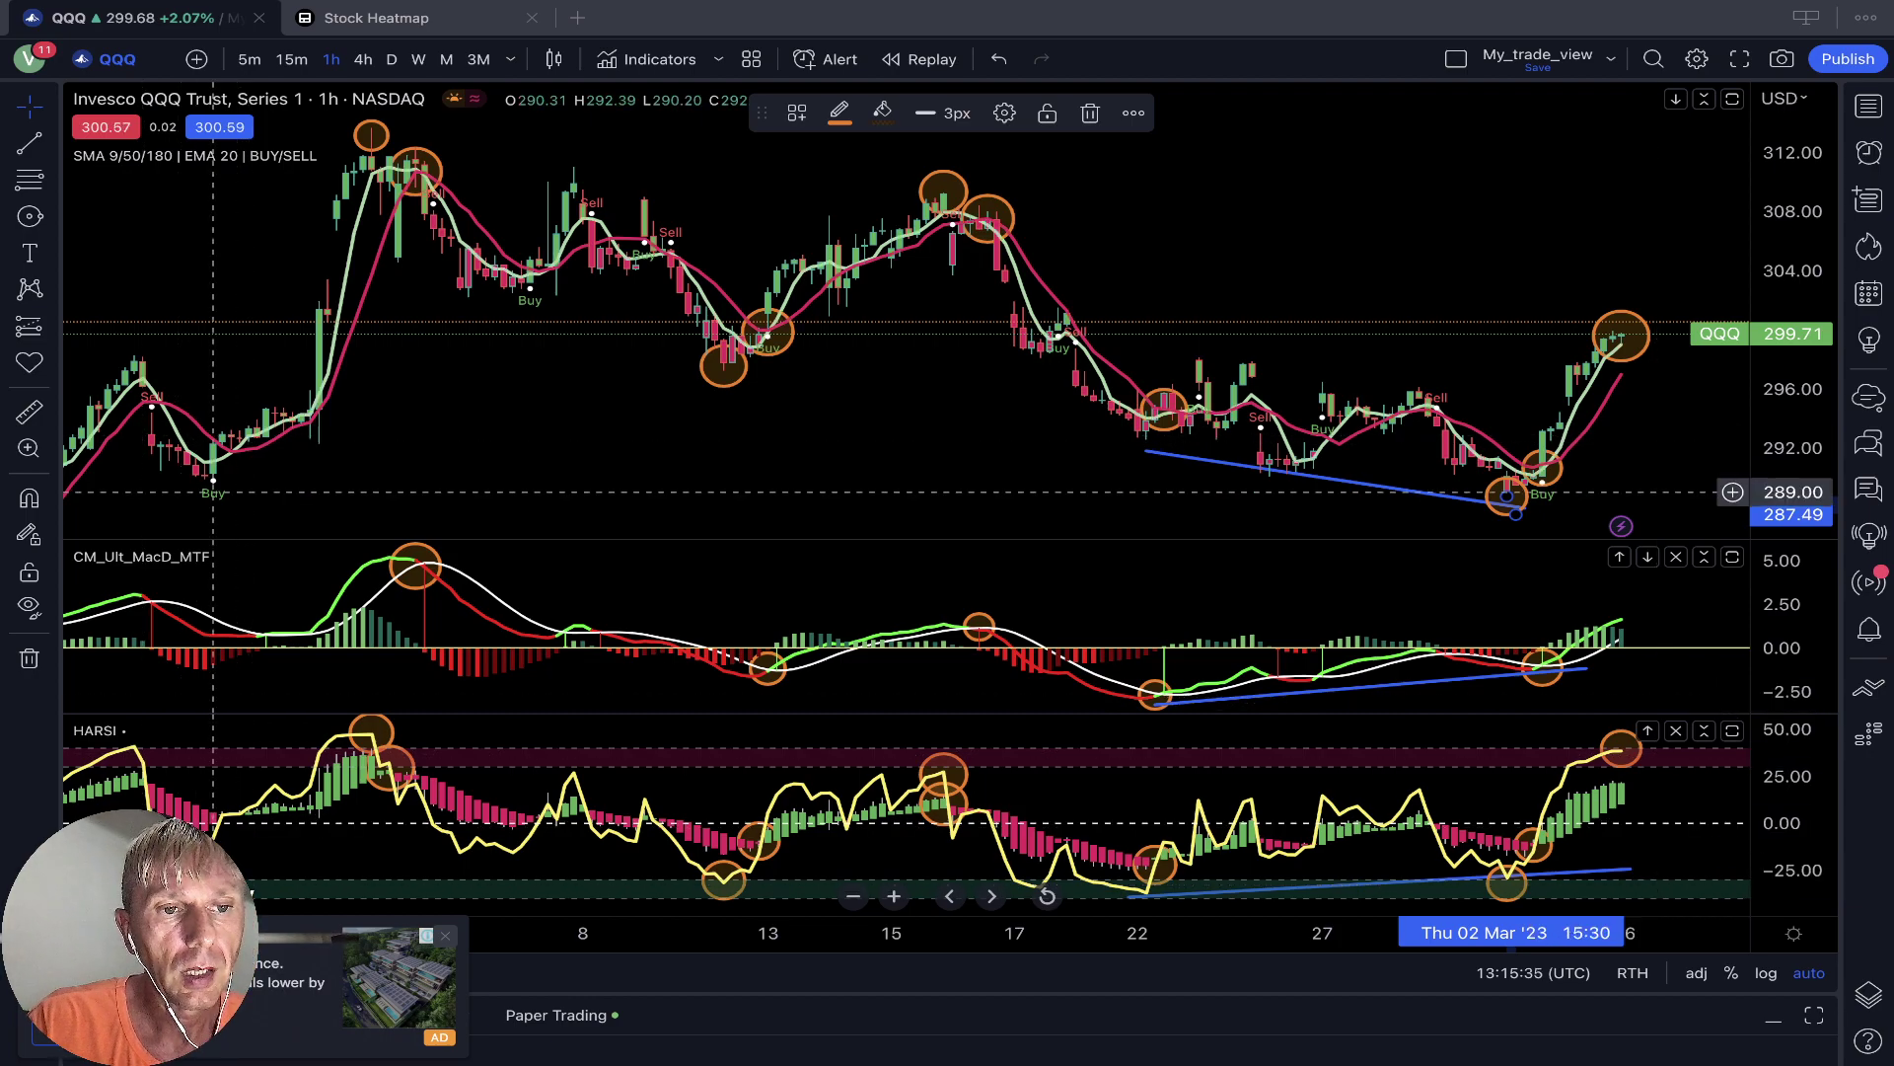
# Examine the input and style settings of the CM_Ult_MacD_MTF indicator, and close them without changing anything
pyautogui.click(261, 557)
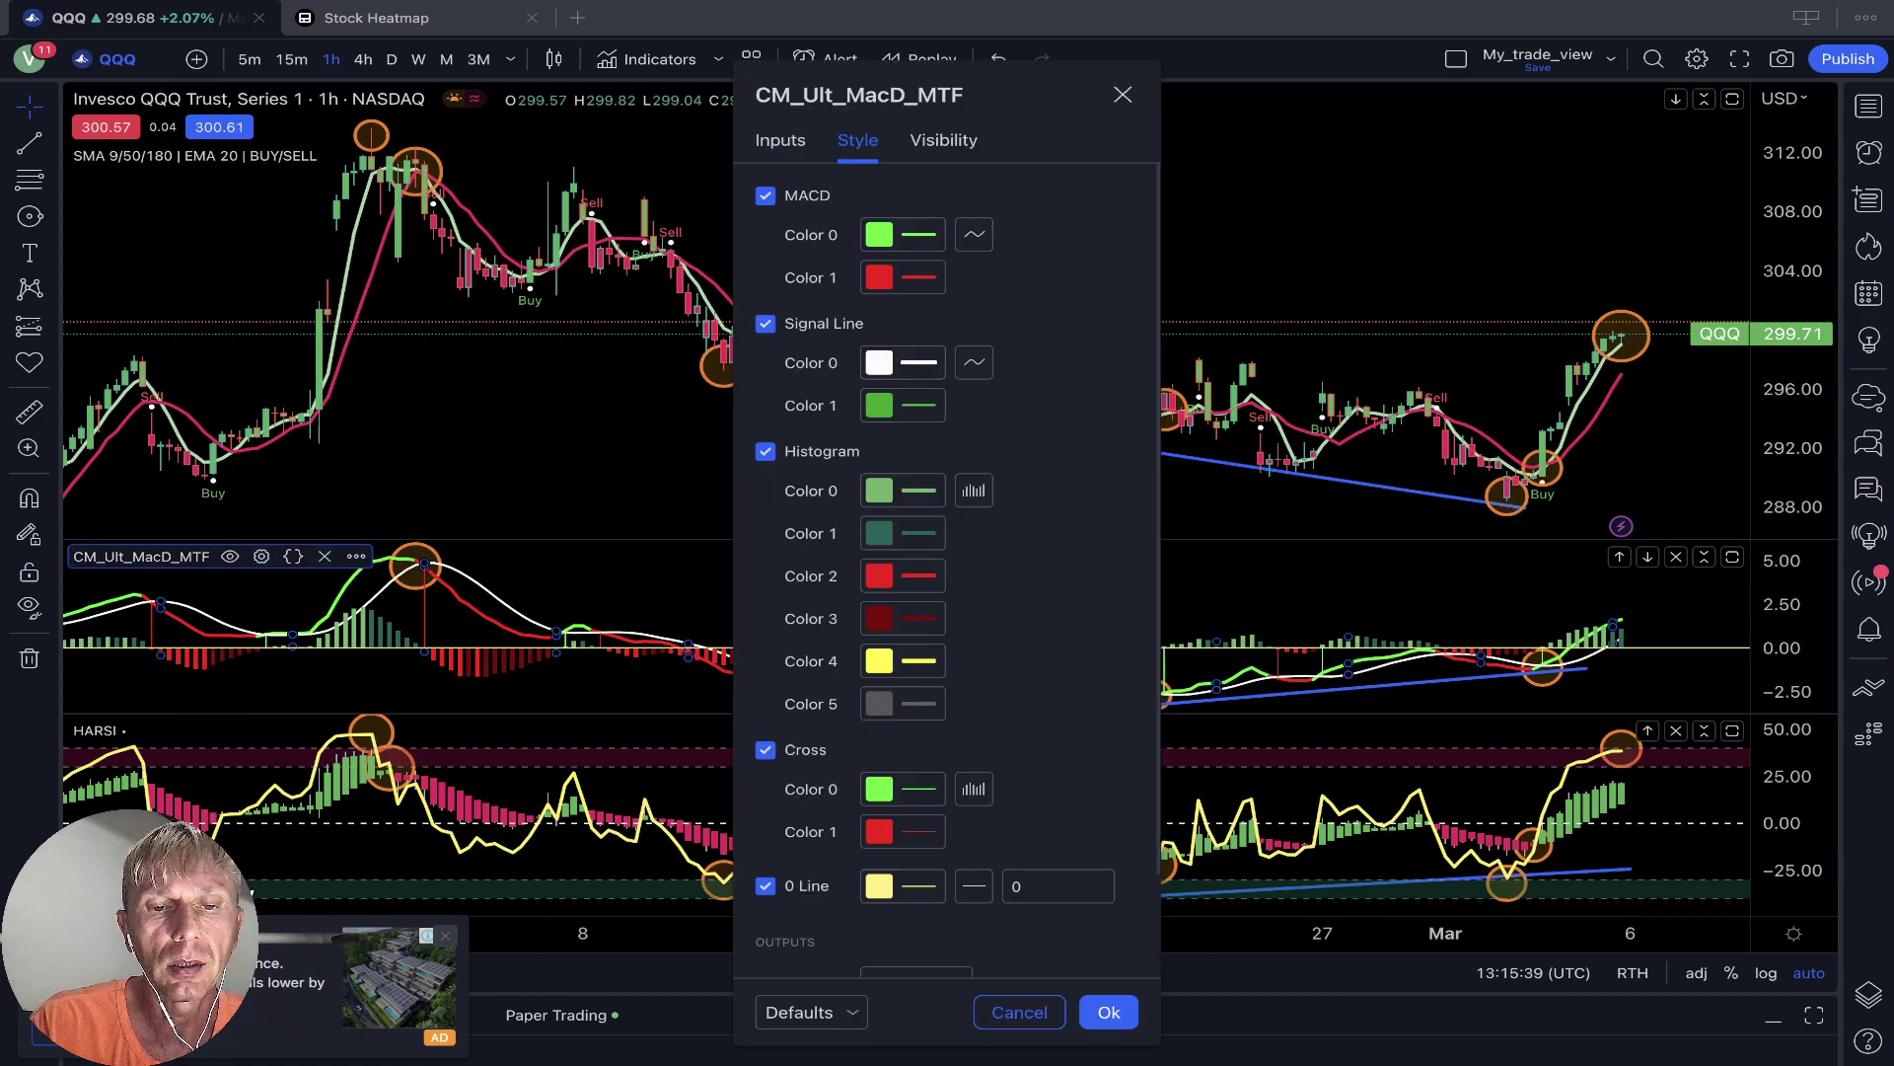
pyautogui.click(779, 140)
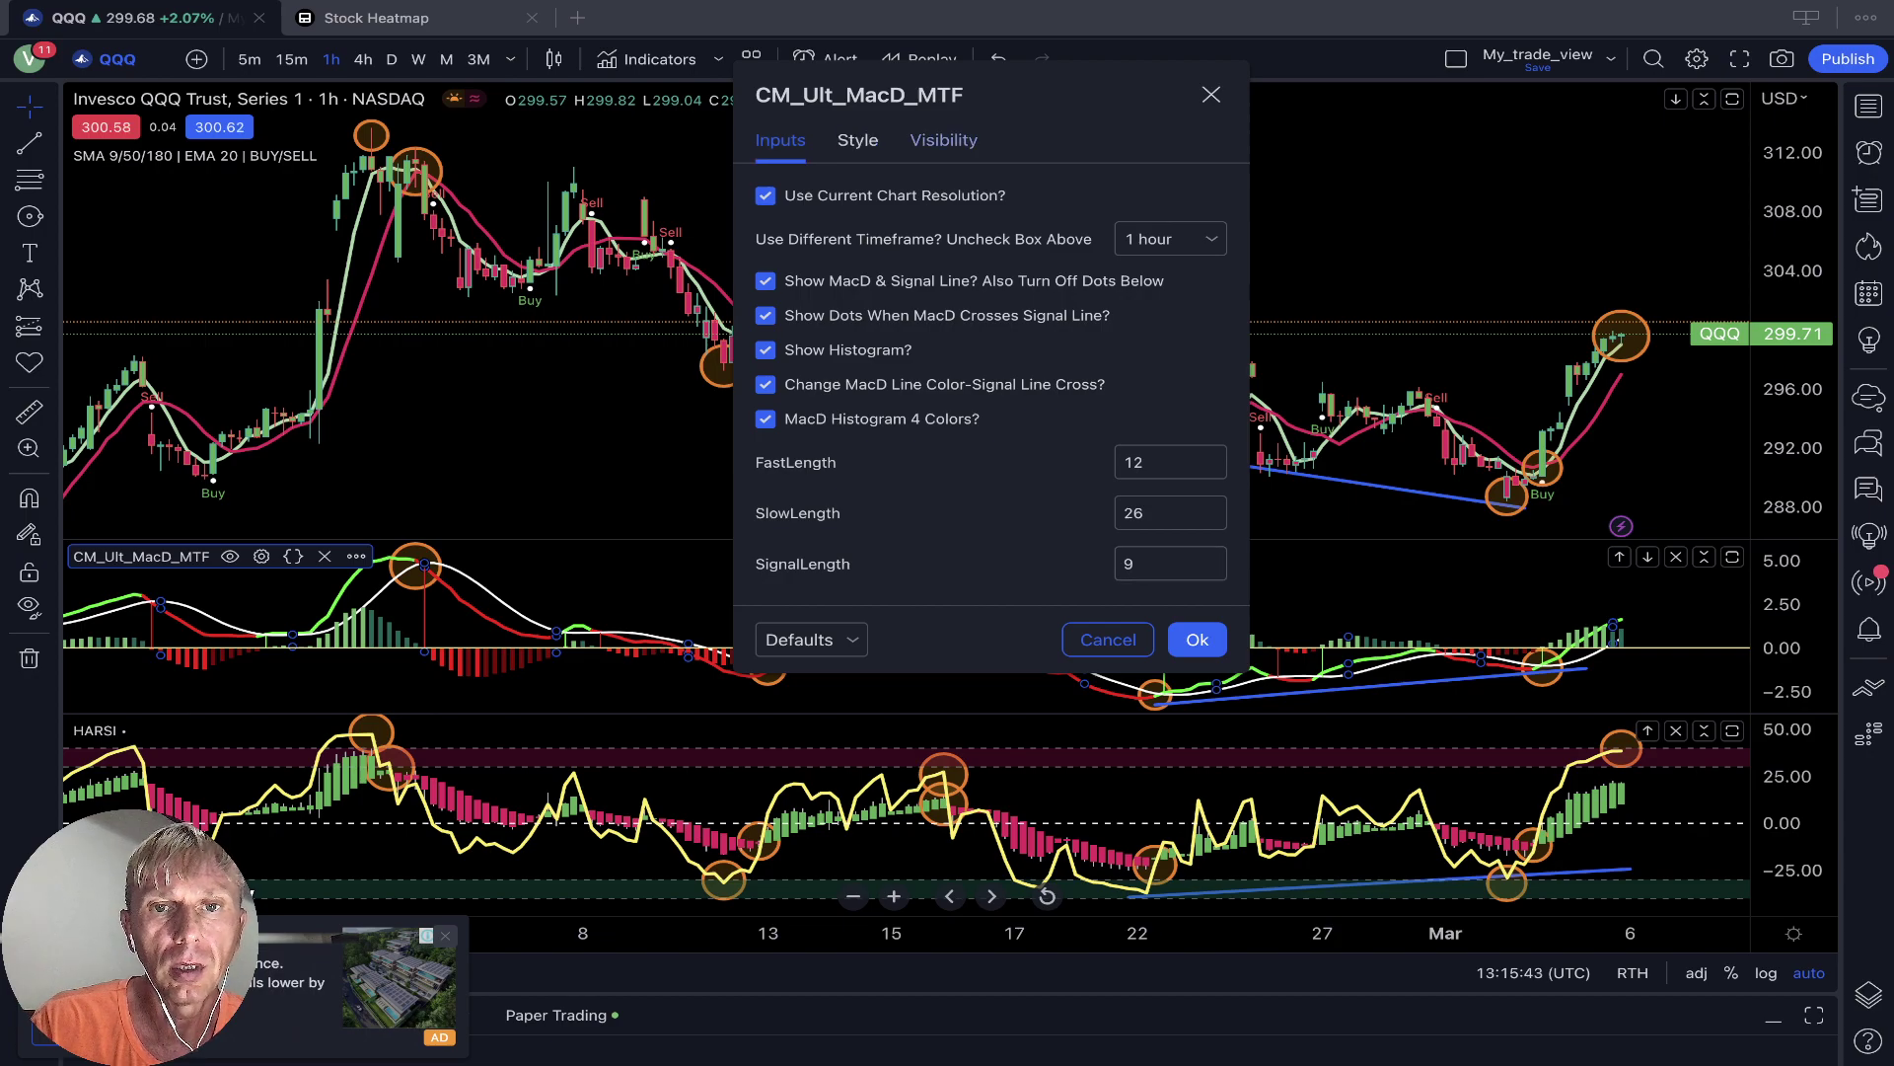
pyautogui.click(858, 140)
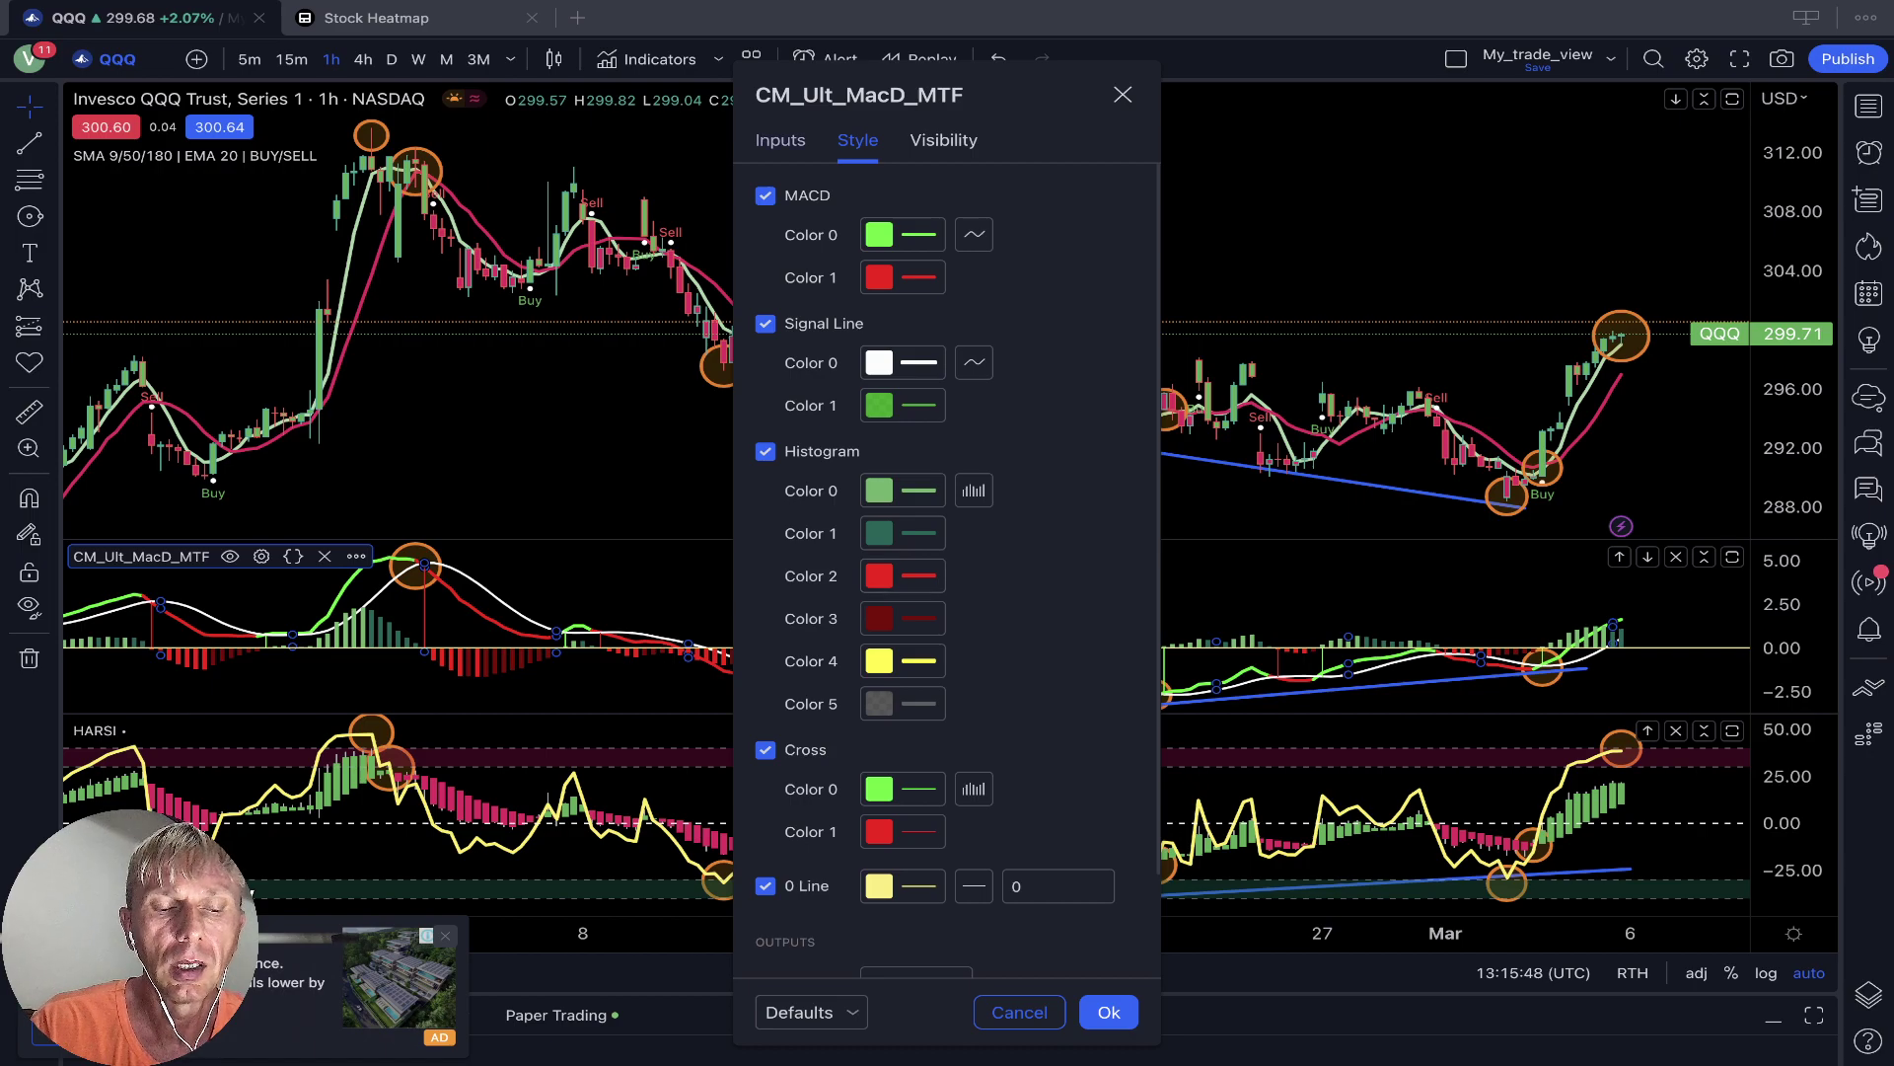
pyautogui.click(1019, 1012)
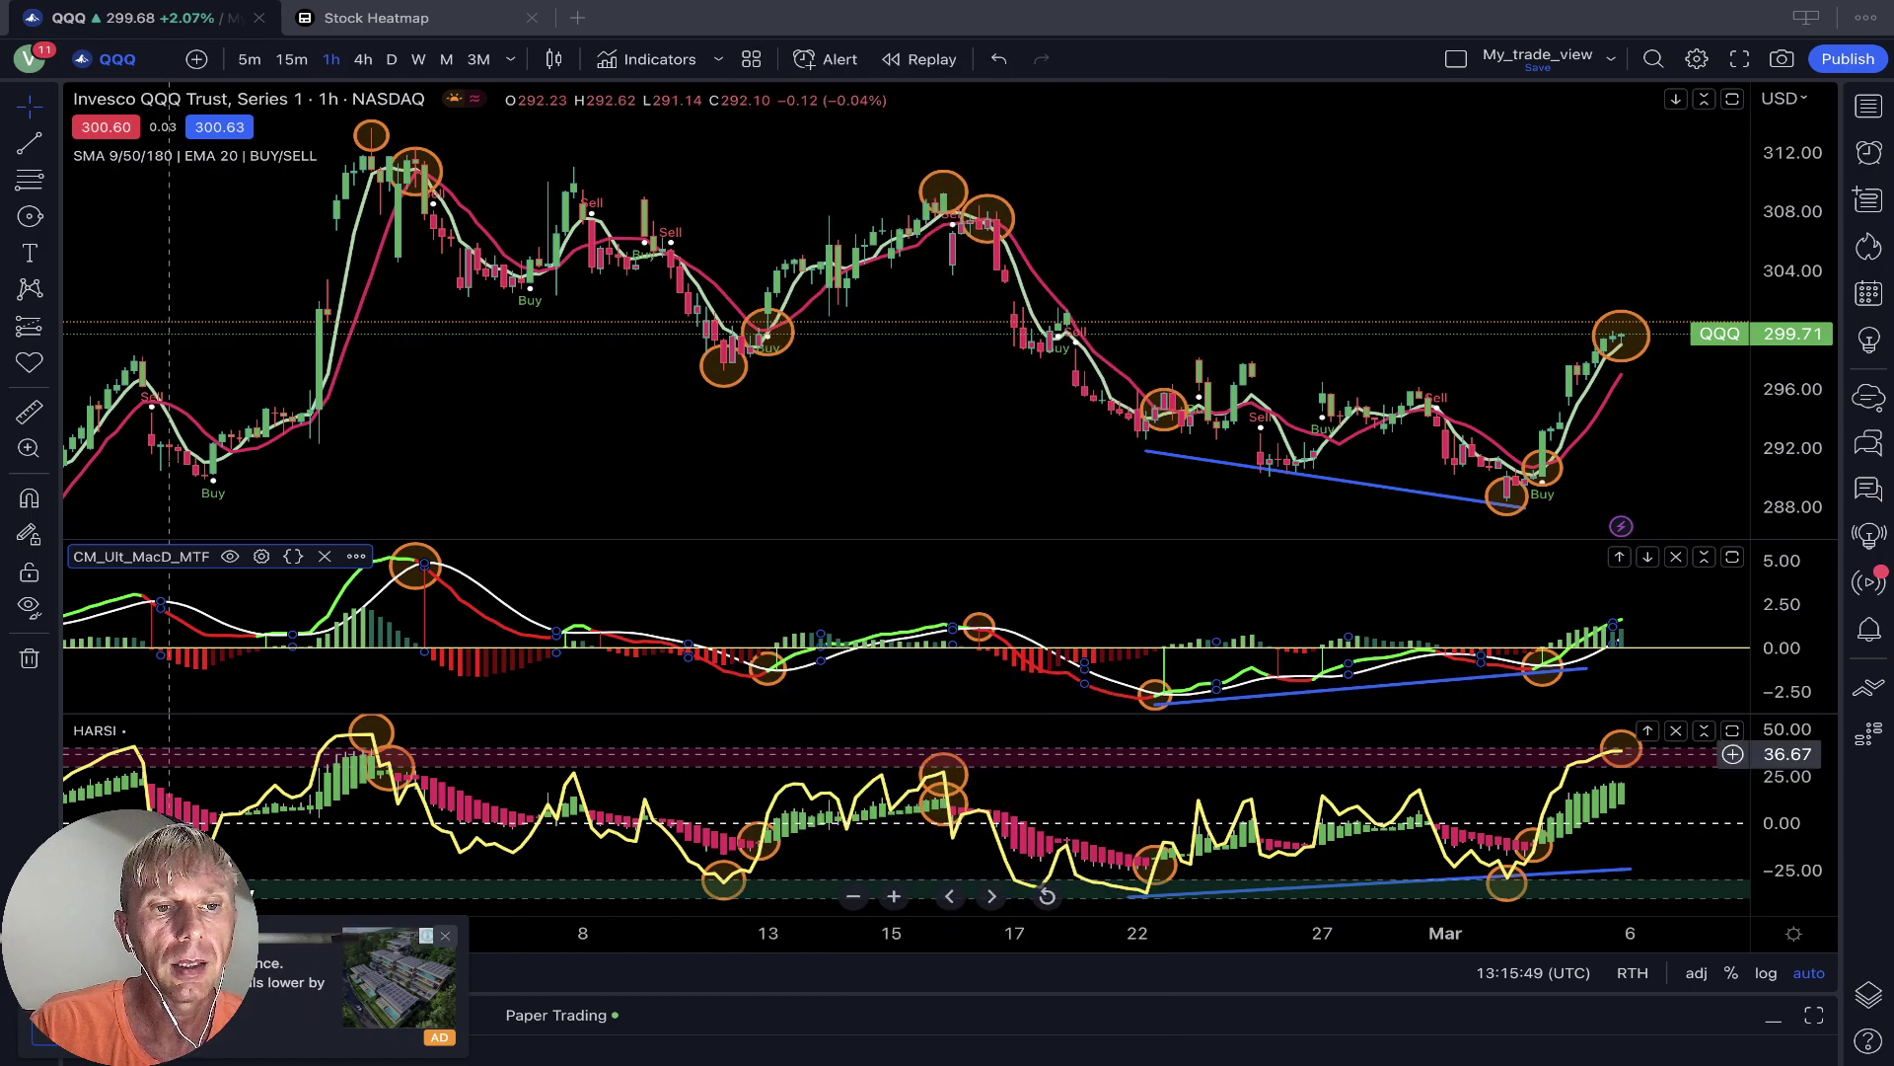
# Examine the HARSI indicator's style and input settings, including its OB/OS boundaries, and leave the stochastic plot switched off
pyautogui.click(179, 730)
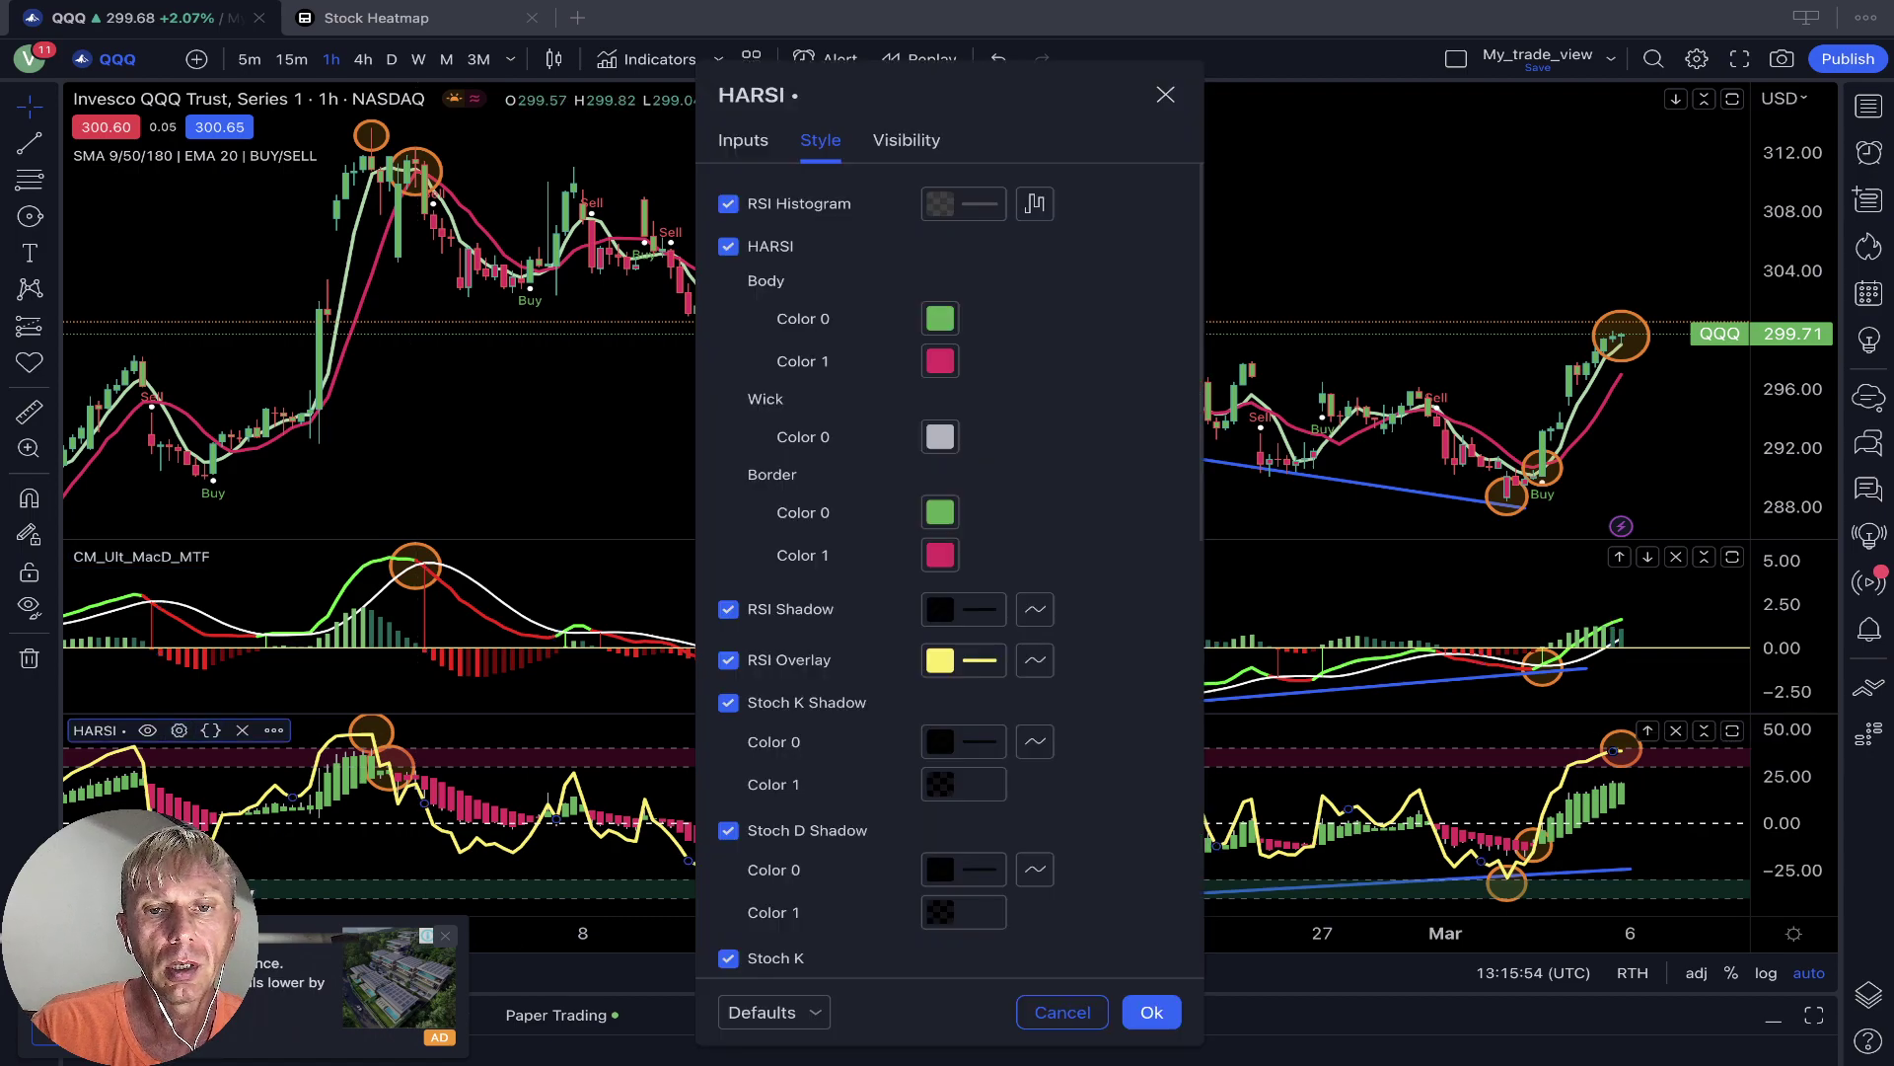
pyautogui.click(743, 140)
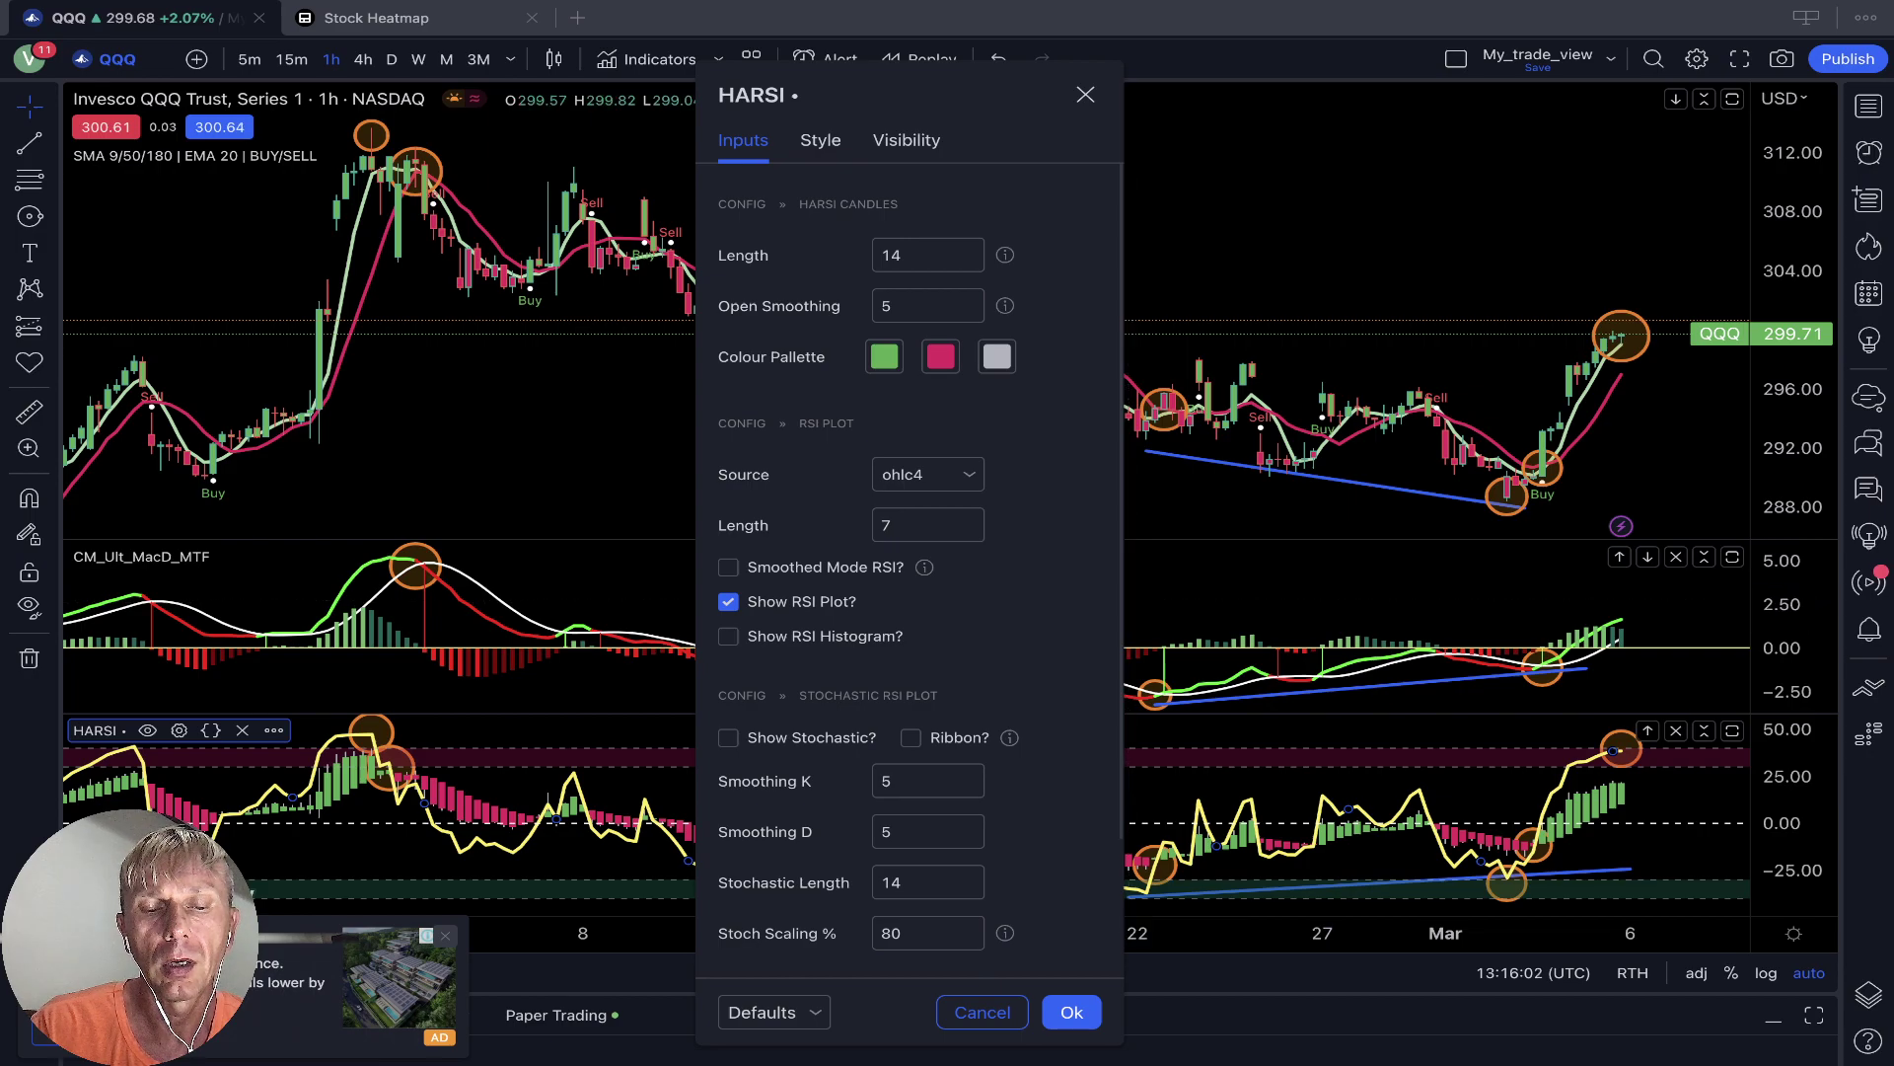
pyautogui.scroll(-3, 919, 569)
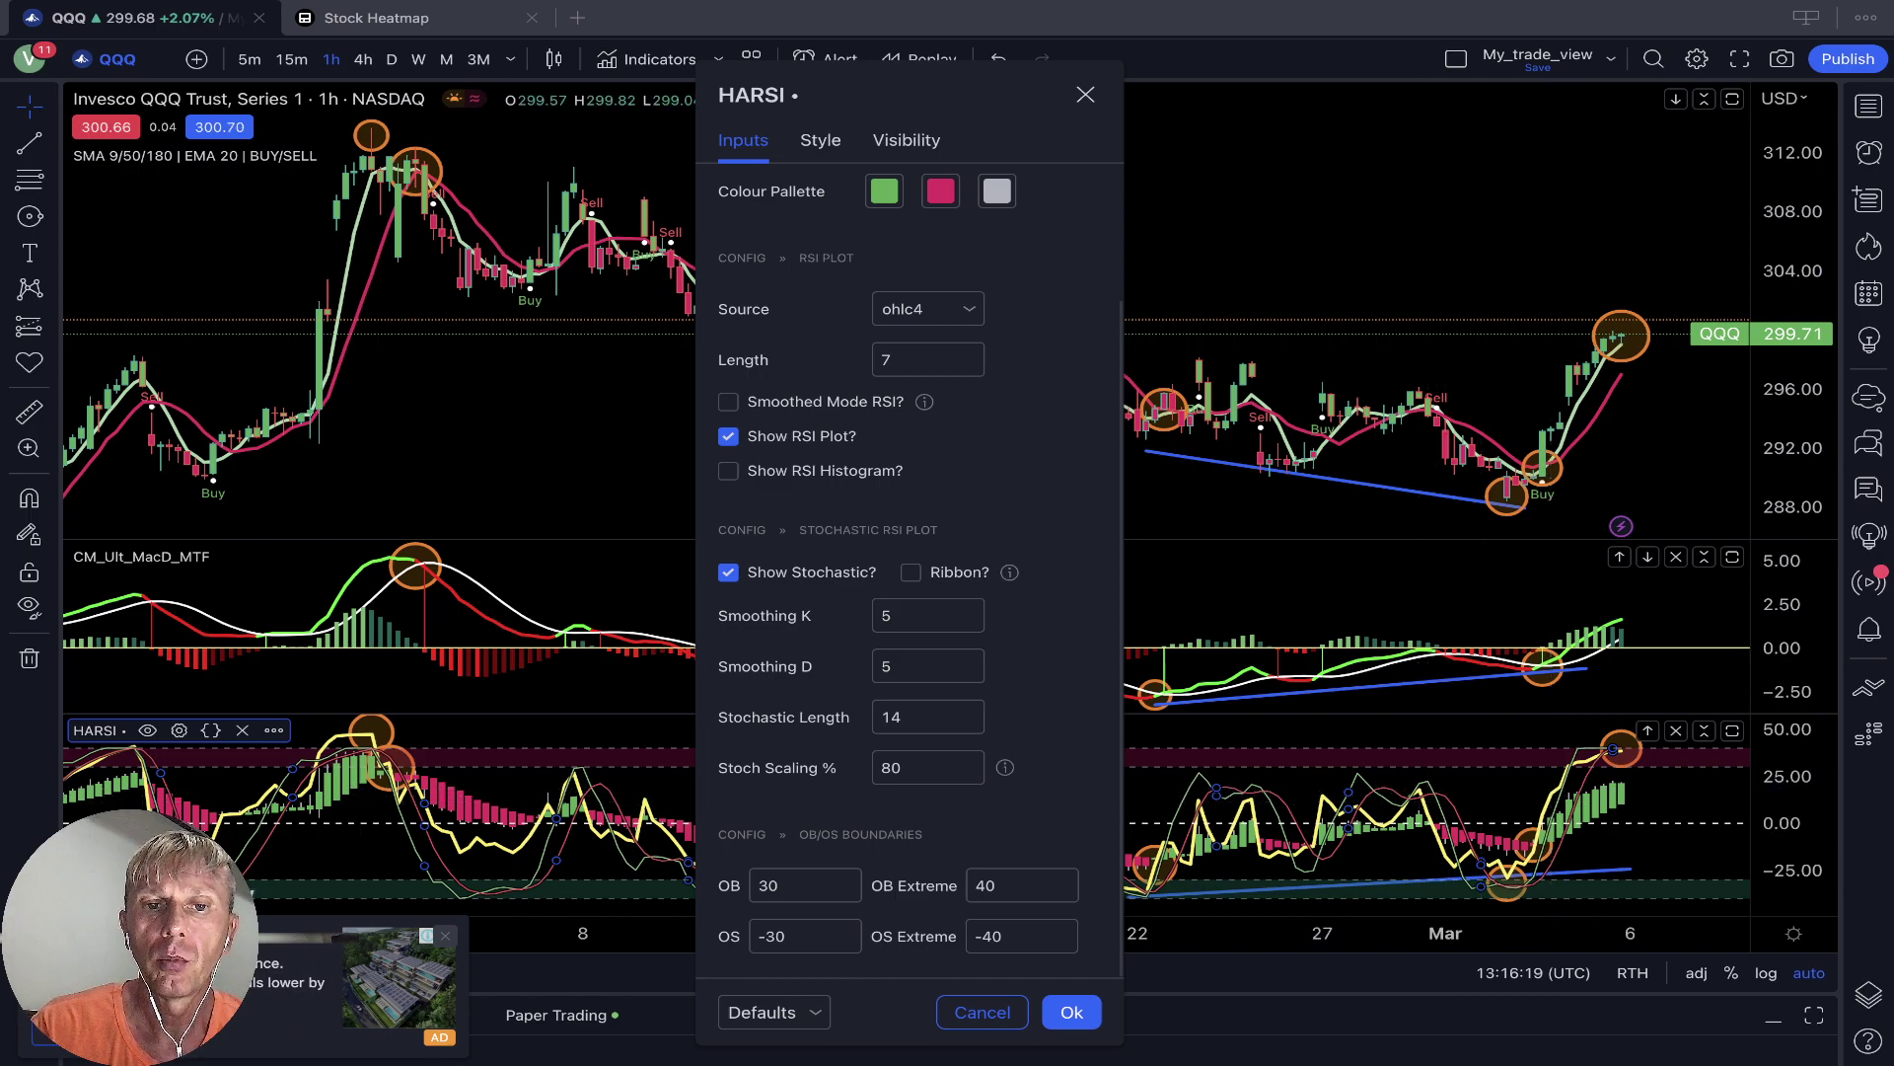
pyautogui.click(728, 573)
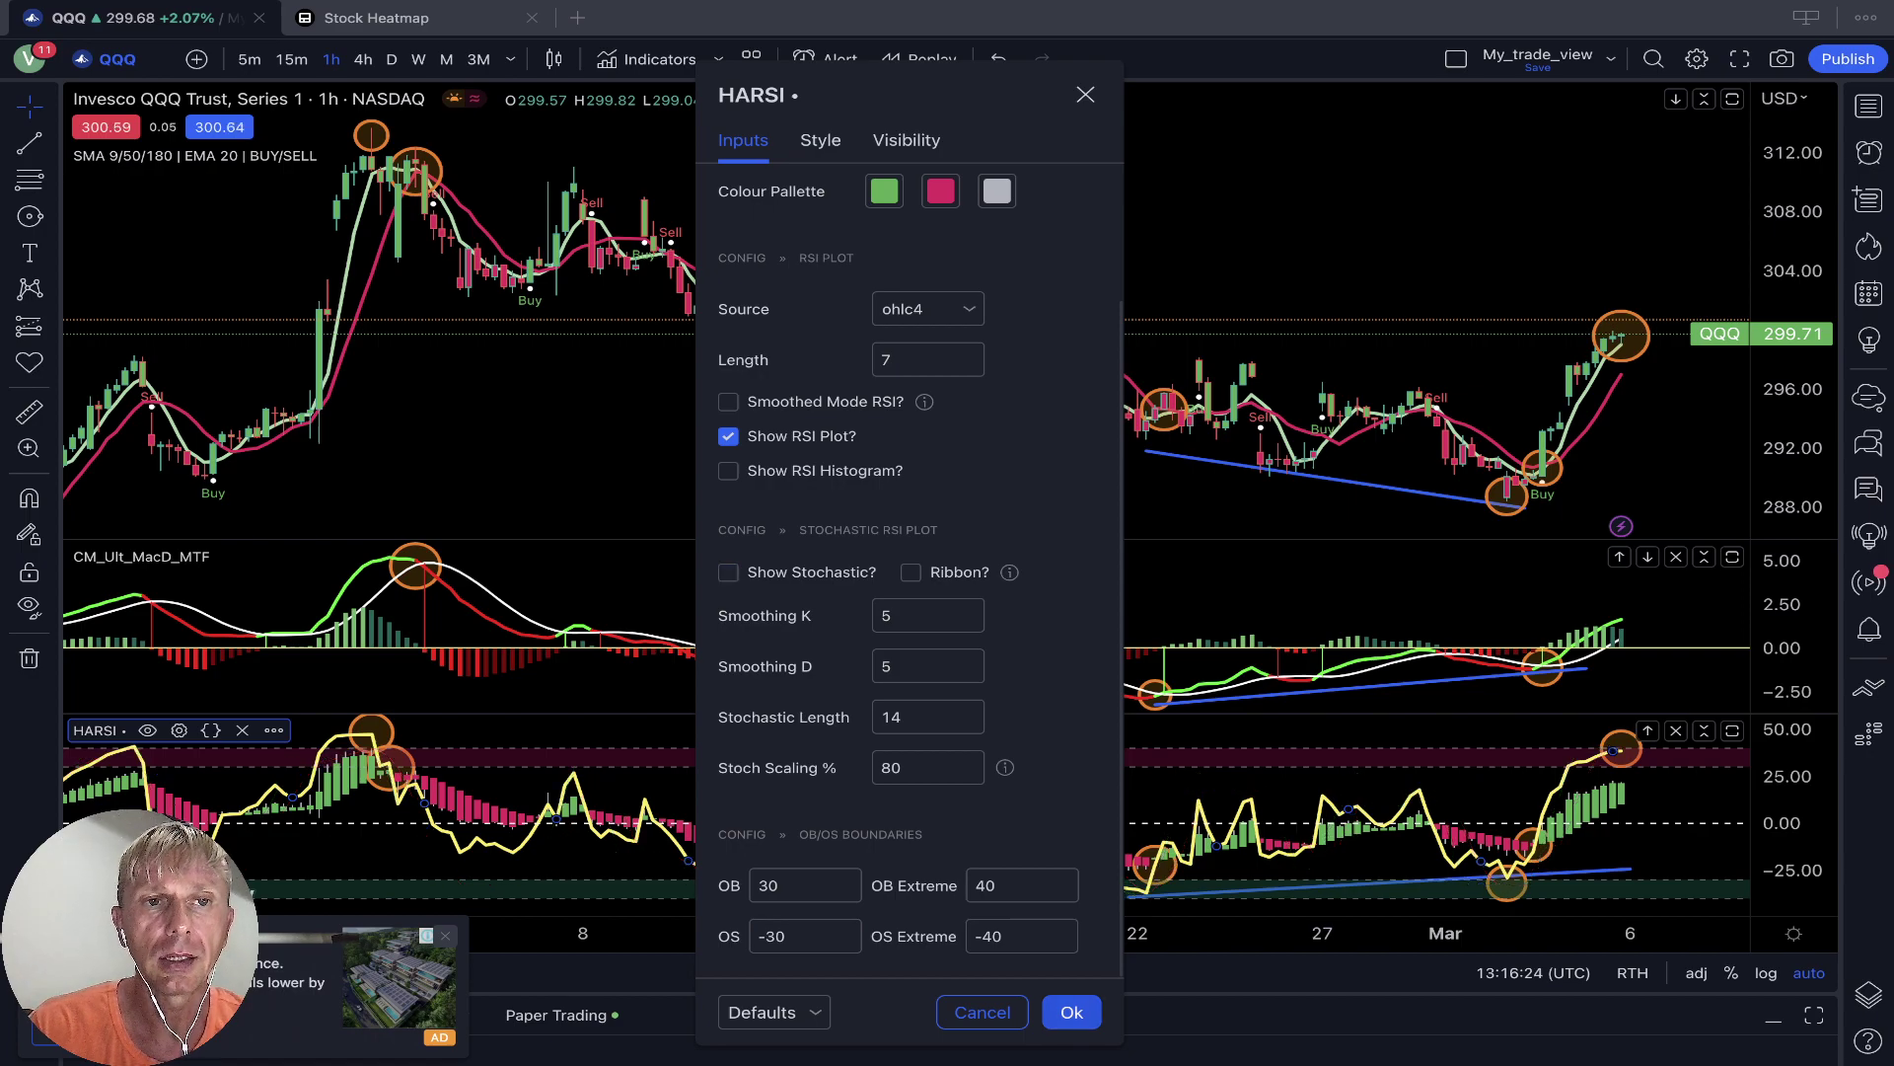
pyautogui.click(1072, 1011)
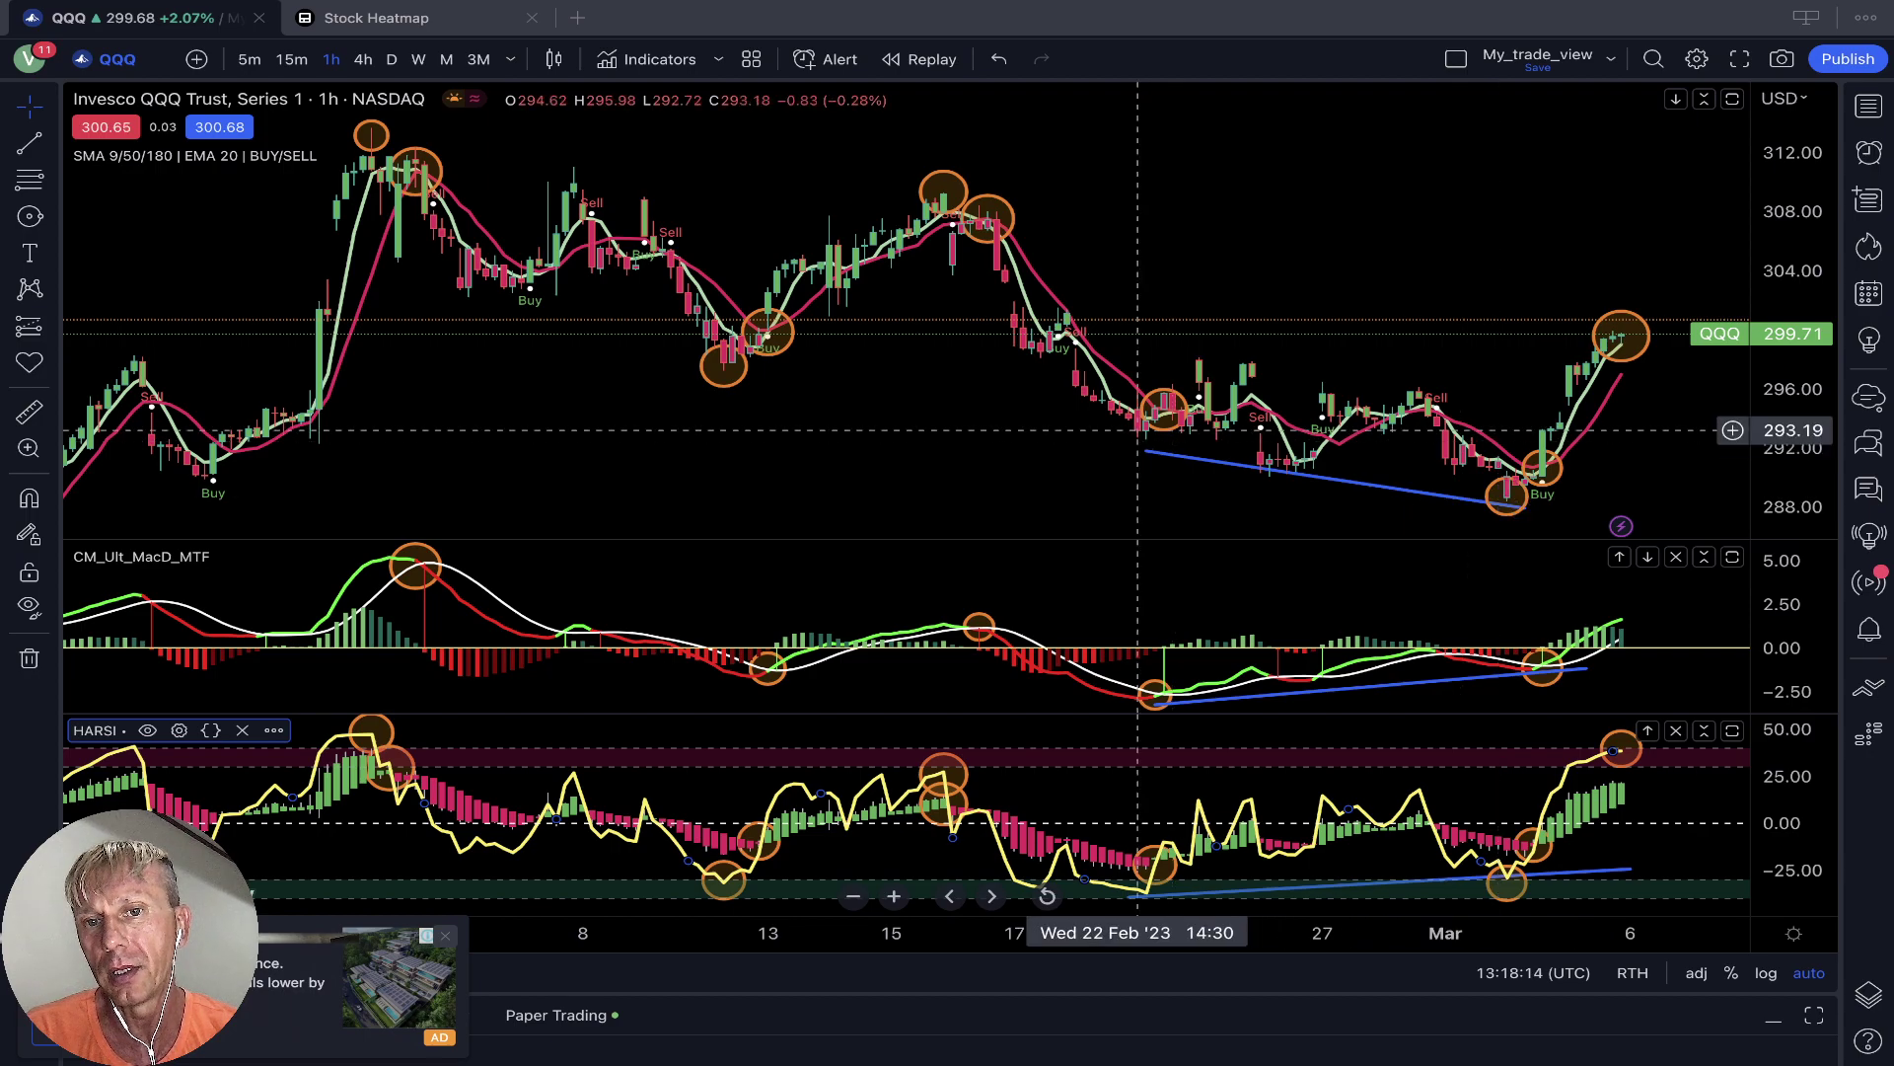
# Adjust the blue trend line under the price lows to run from 22 February at about 292.2 to 2 March at about 287.9
pyautogui.click(1146, 451)
pyautogui.moveTo(1146, 451); pyautogui.dragTo(1138, 445)
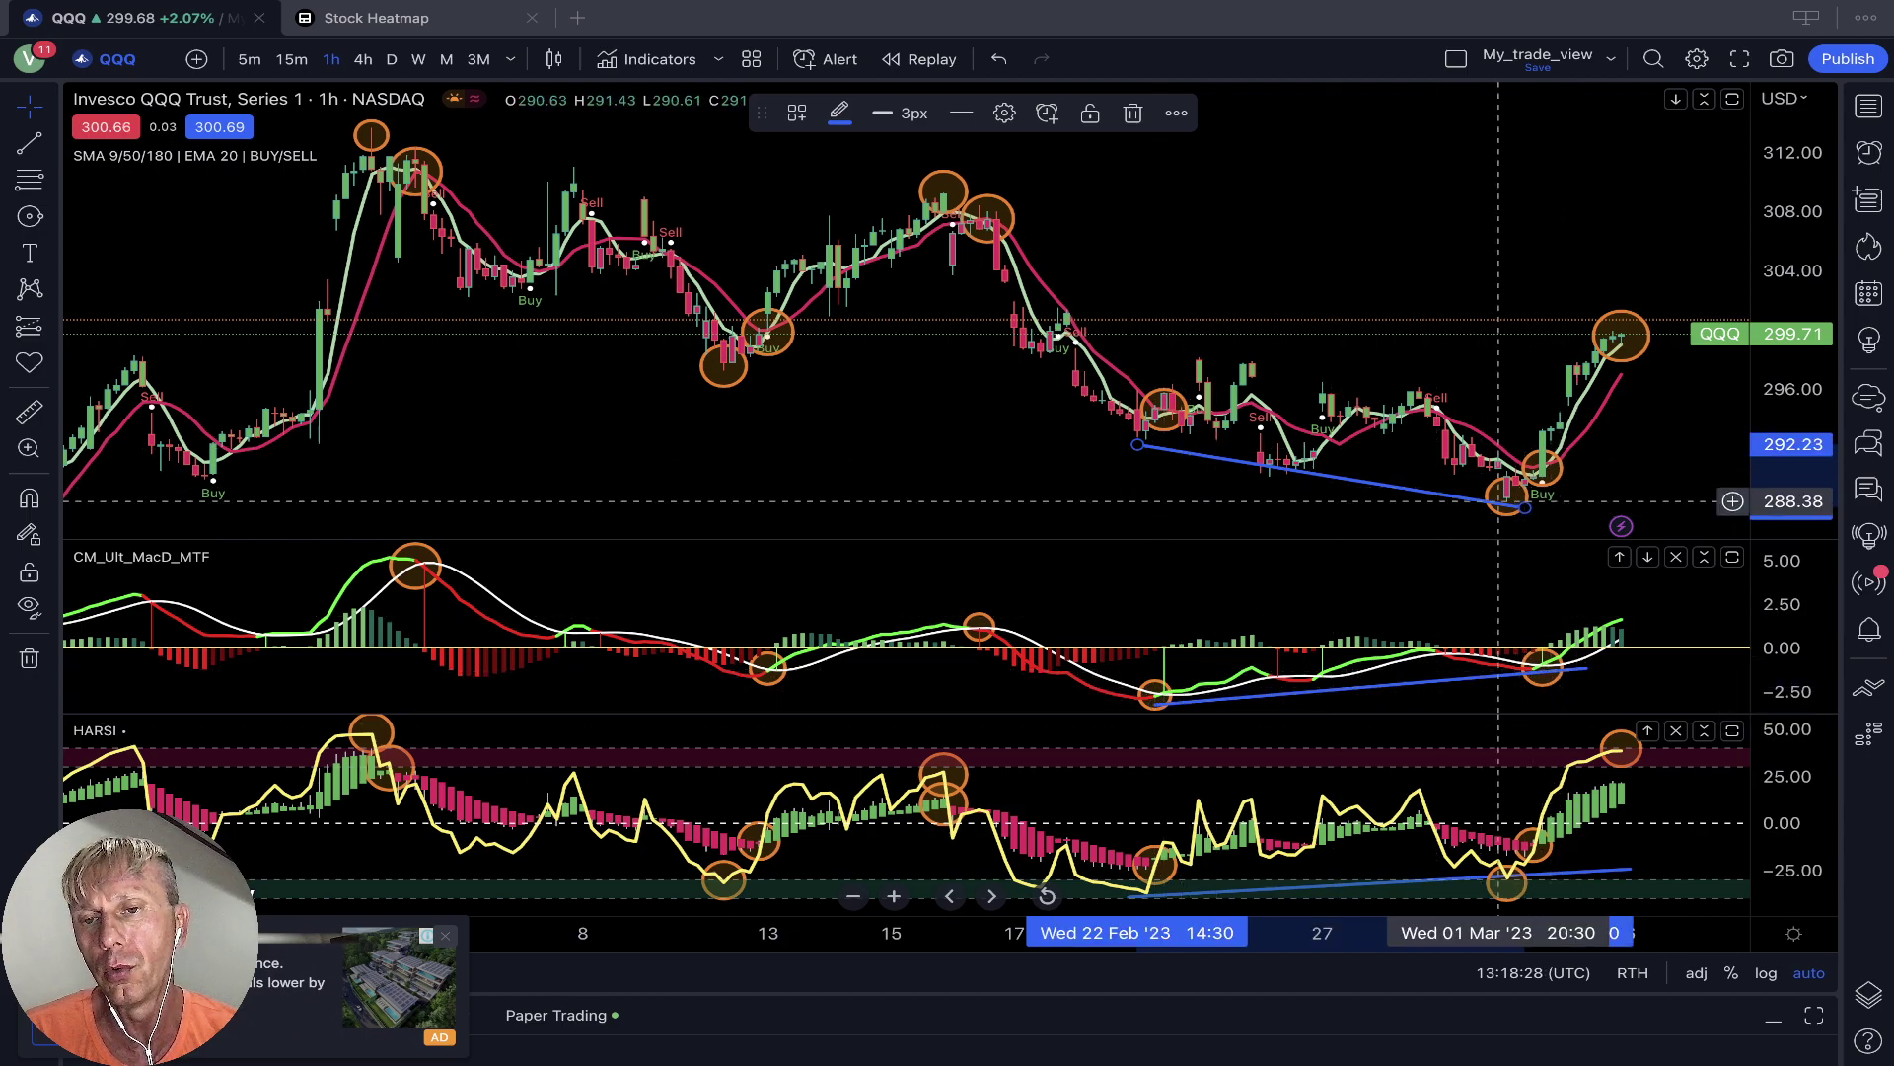
pyautogui.moveTo(1507, 502); pyautogui.dragTo(1526, 507)
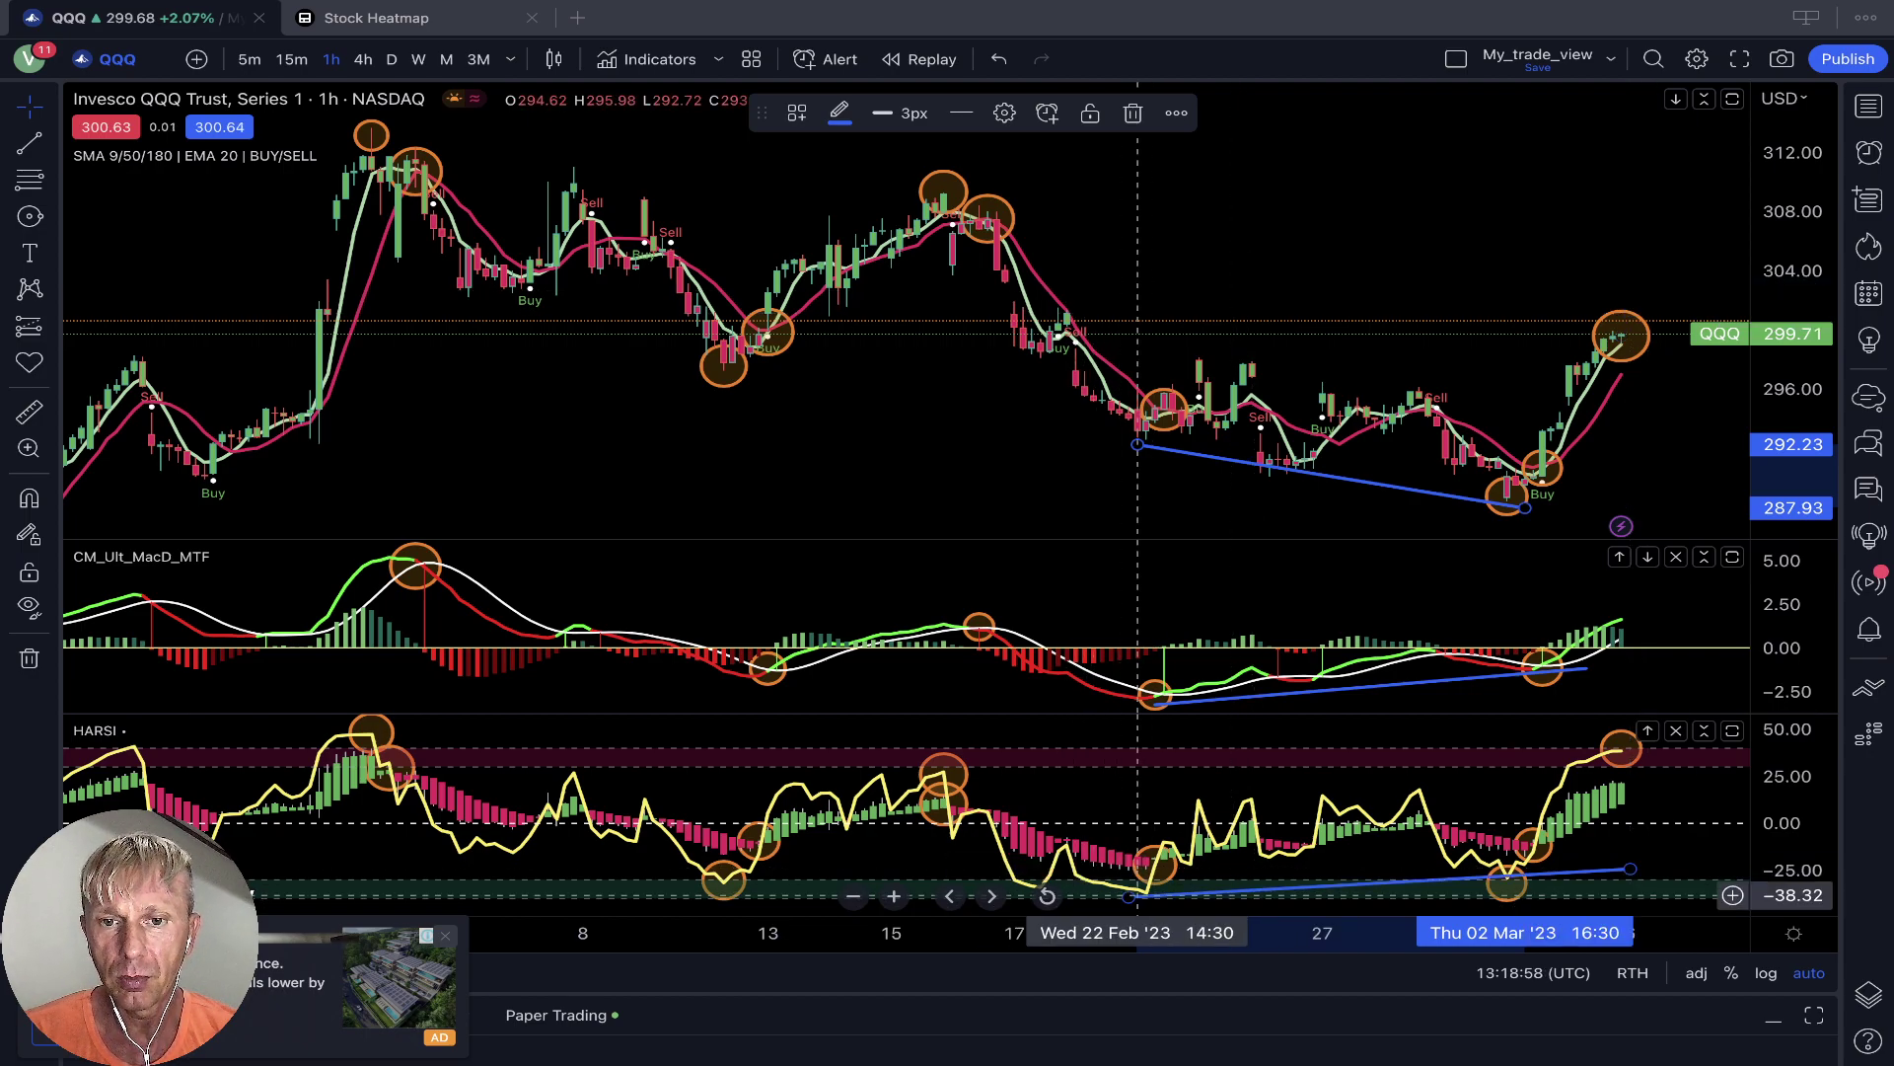
# Enlarge the HARSI pane to inspect its rising trend line under the 22 February and 2 March lows, and restore the pane heights
pyautogui.moveTo(947, 713); pyautogui.dragTo(947, 575)
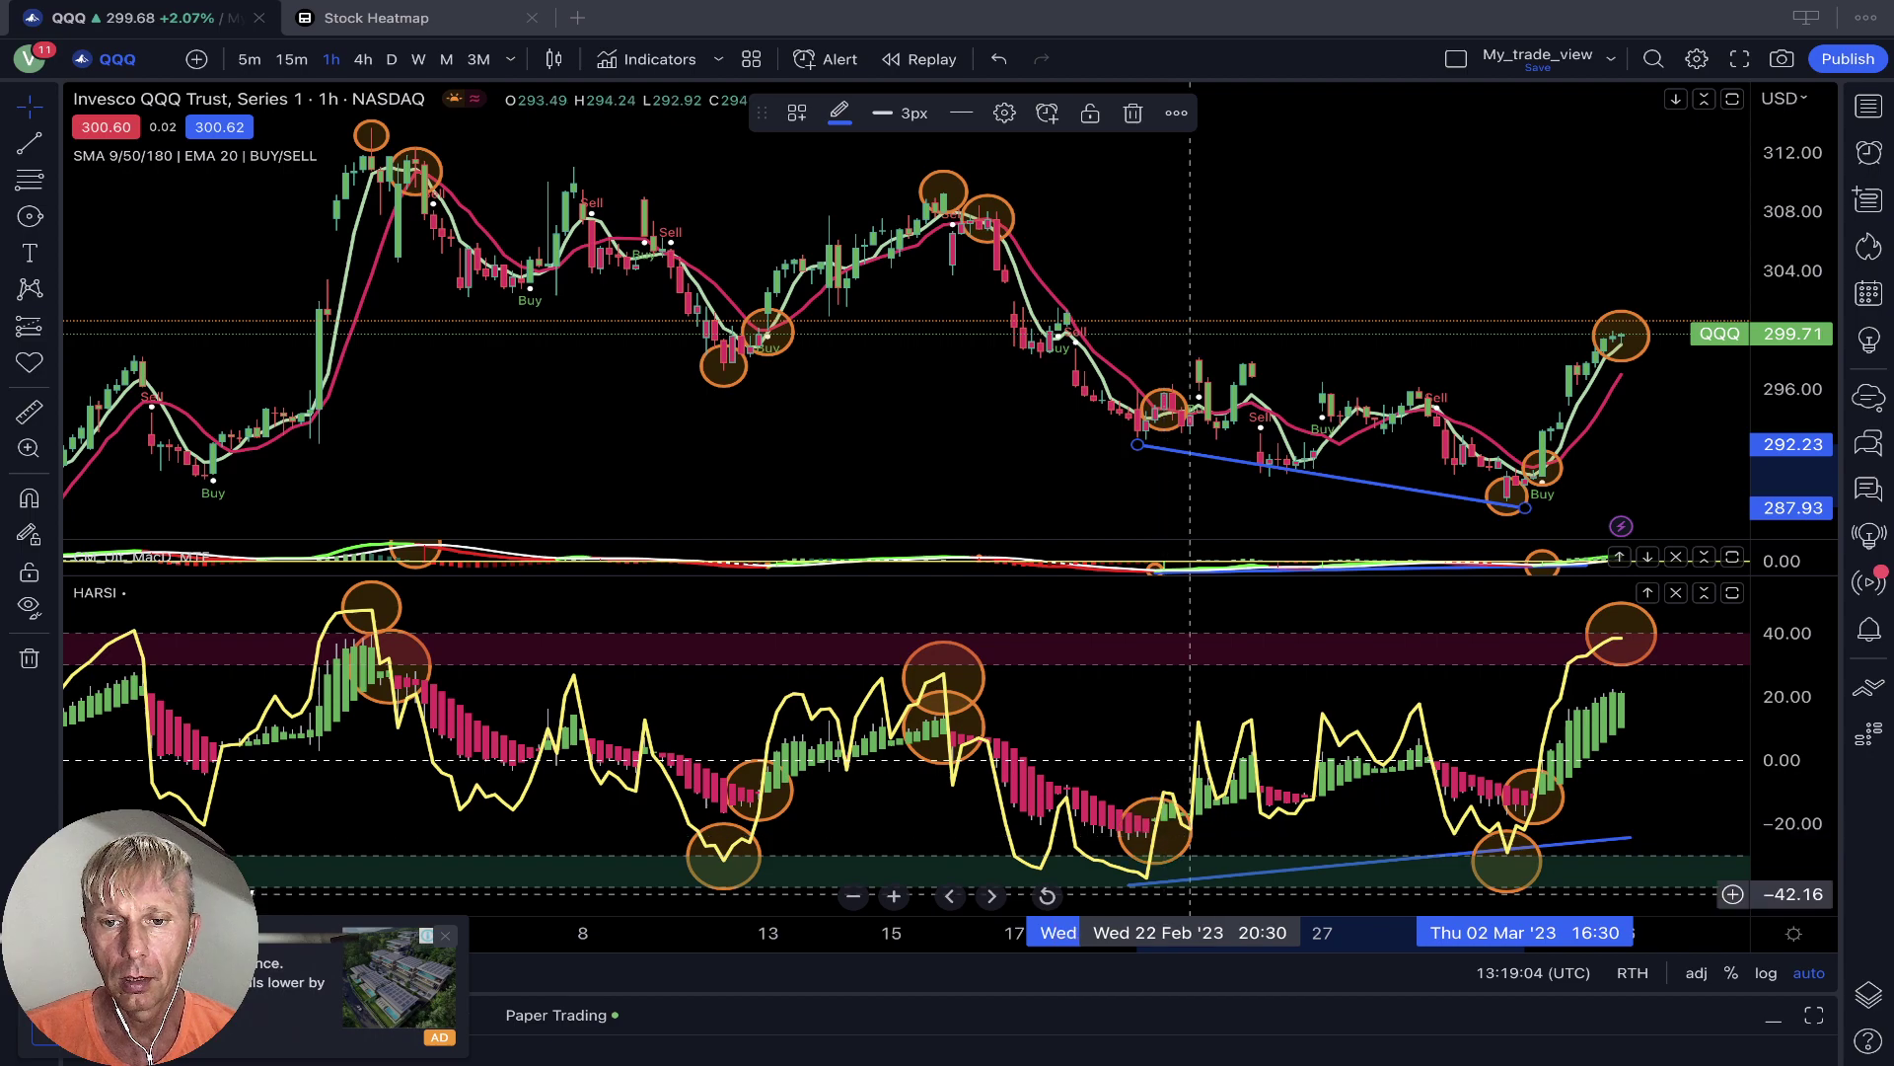
pyautogui.click(1181, 879)
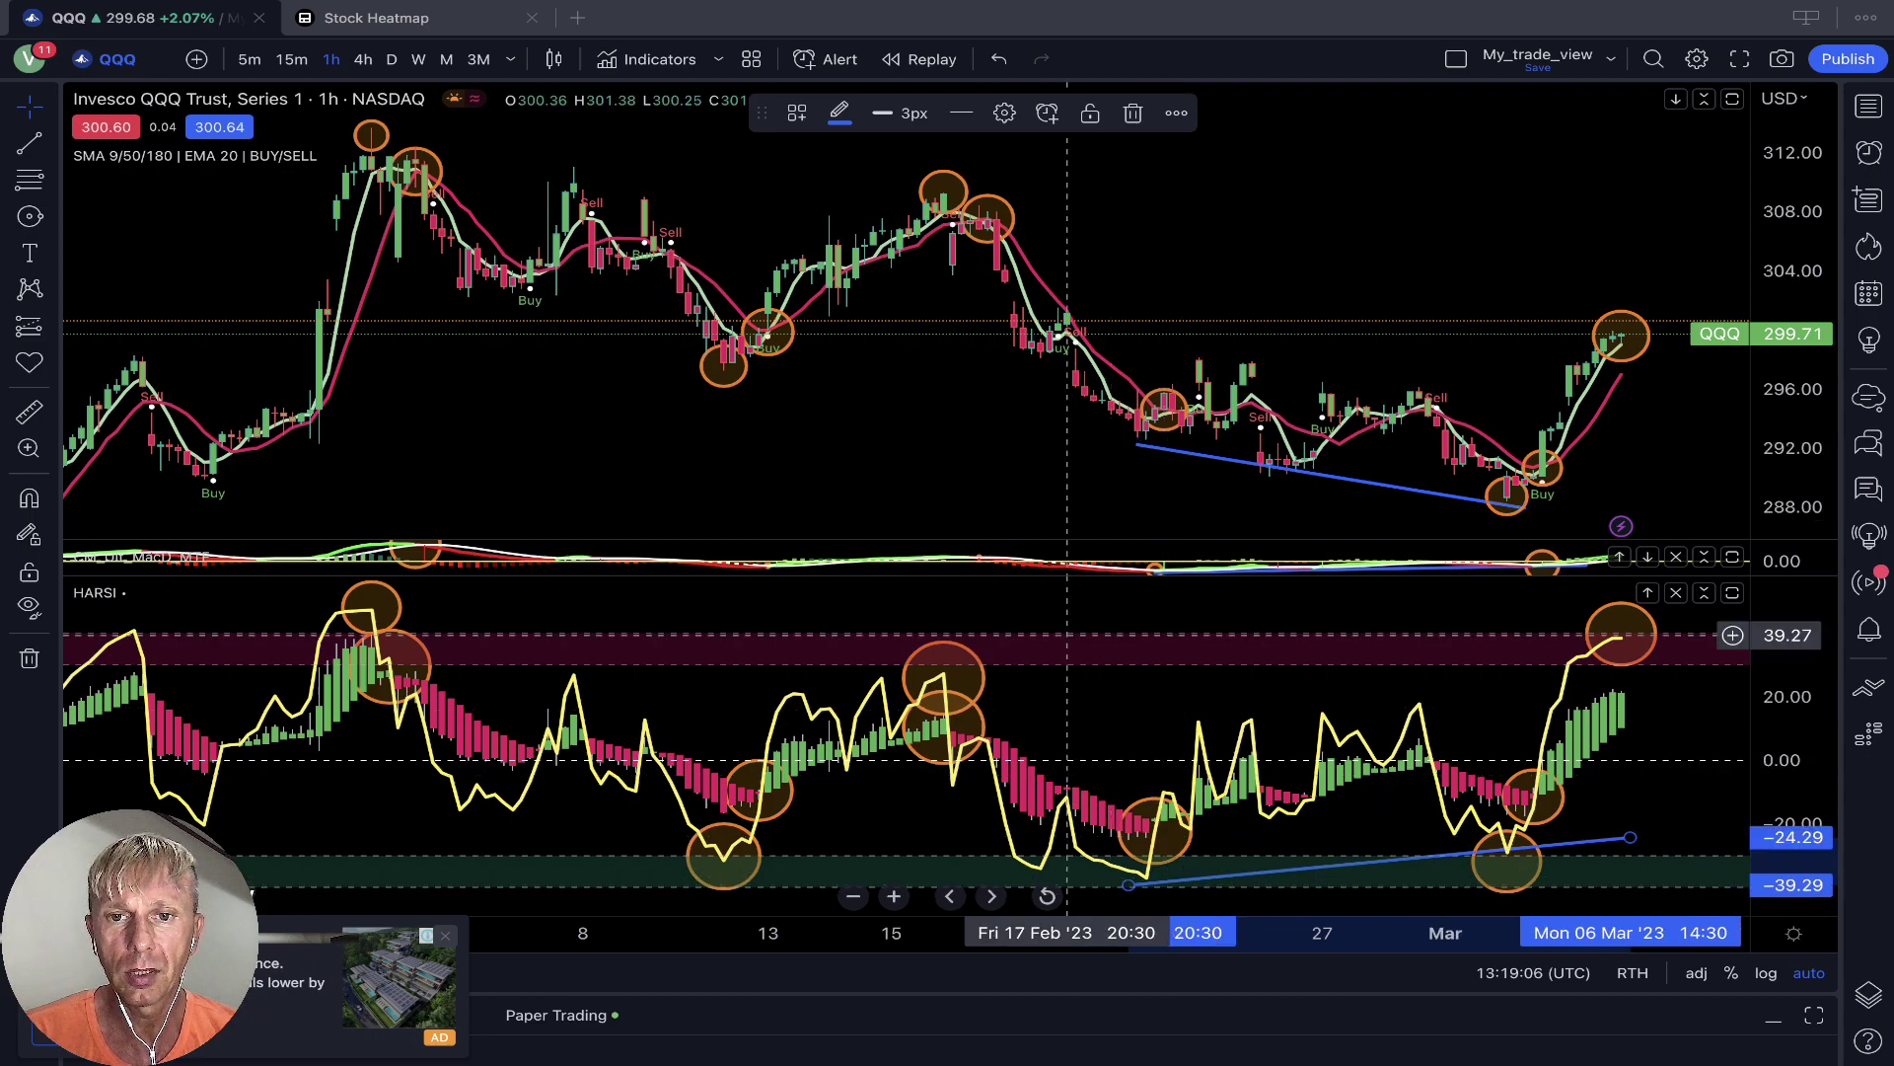
pyautogui.click(1066, 632)
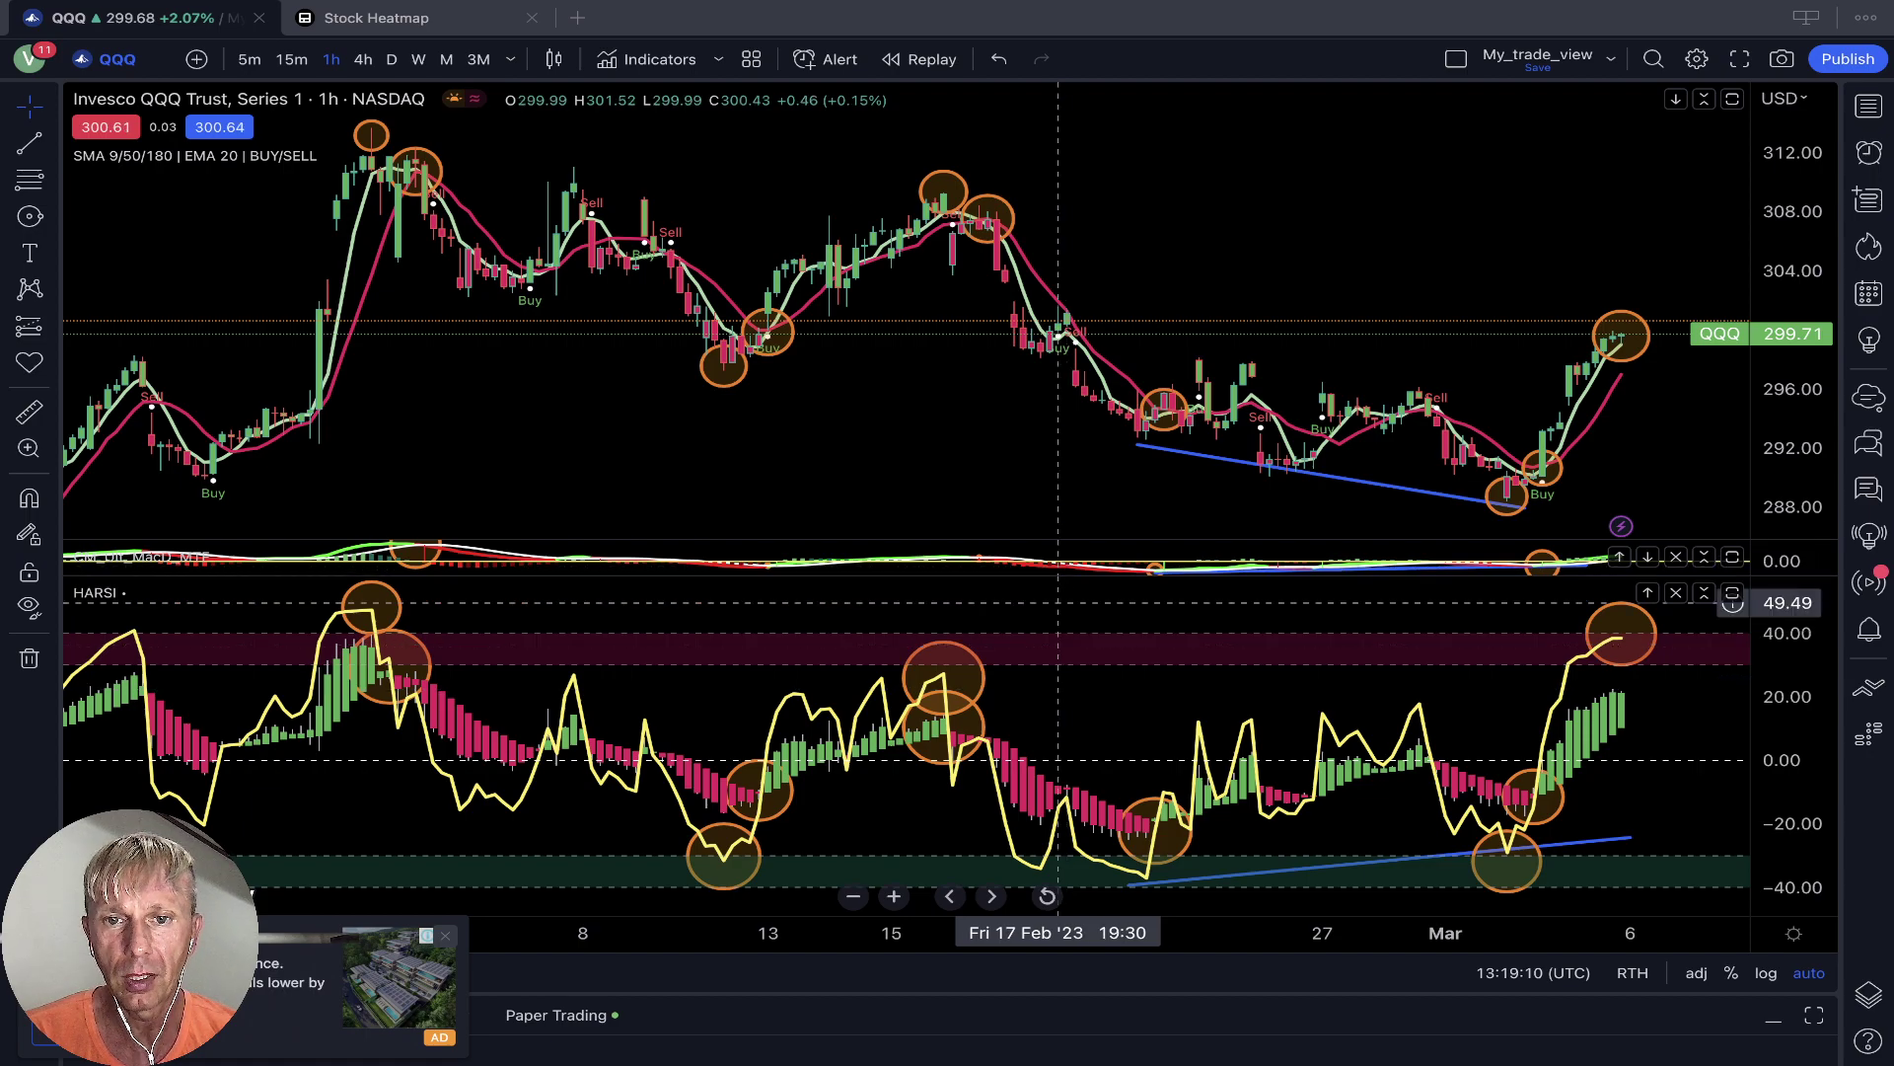
pyautogui.moveTo(948, 576); pyautogui.dragTo(947, 709)
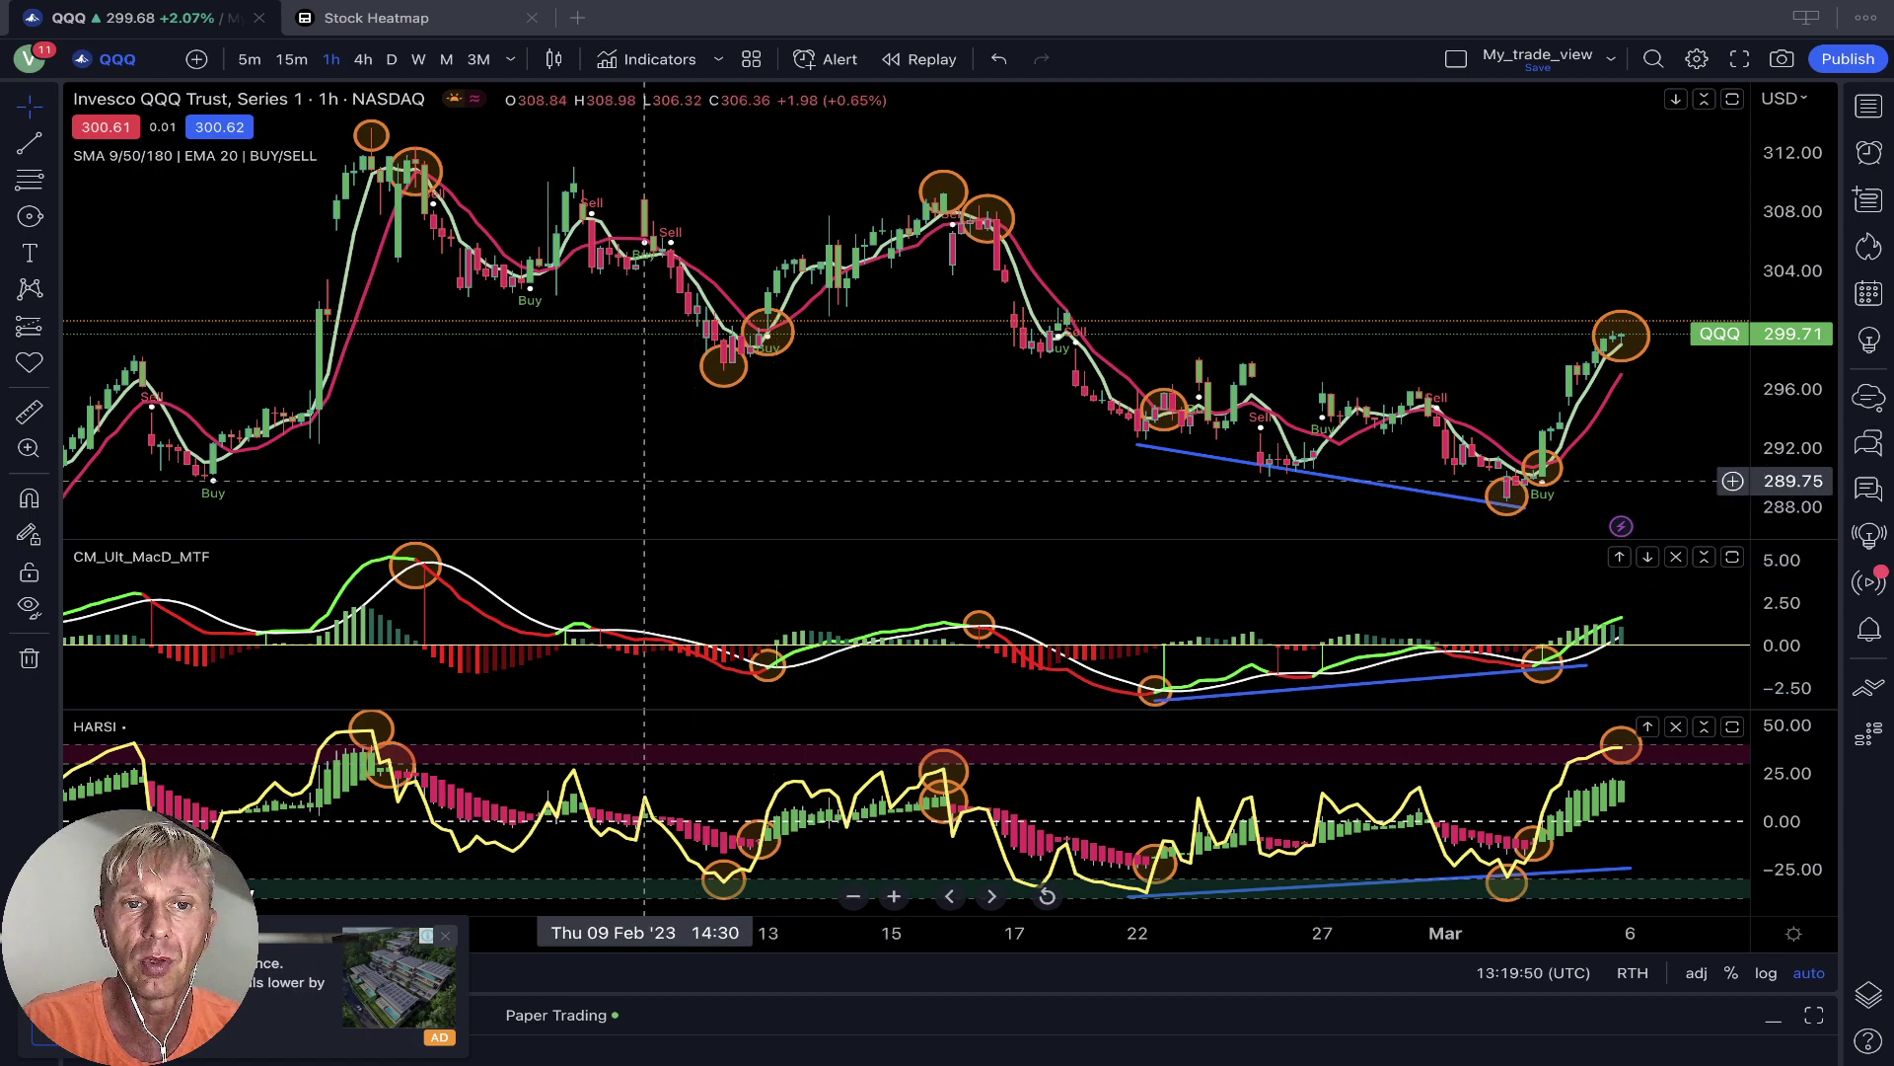
# Draw a rising trend line across the January price peaks, from 9 January at about 275.4 to 18 January at about 284.6
pyautogui.moveTo(644, 481); pyautogui.dragTo(1398, 477)
pyautogui.moveTo(790, 495); pyautogui.dragTo(1352, 432)
pyautogui.hscroll(-5, 1342, 432)
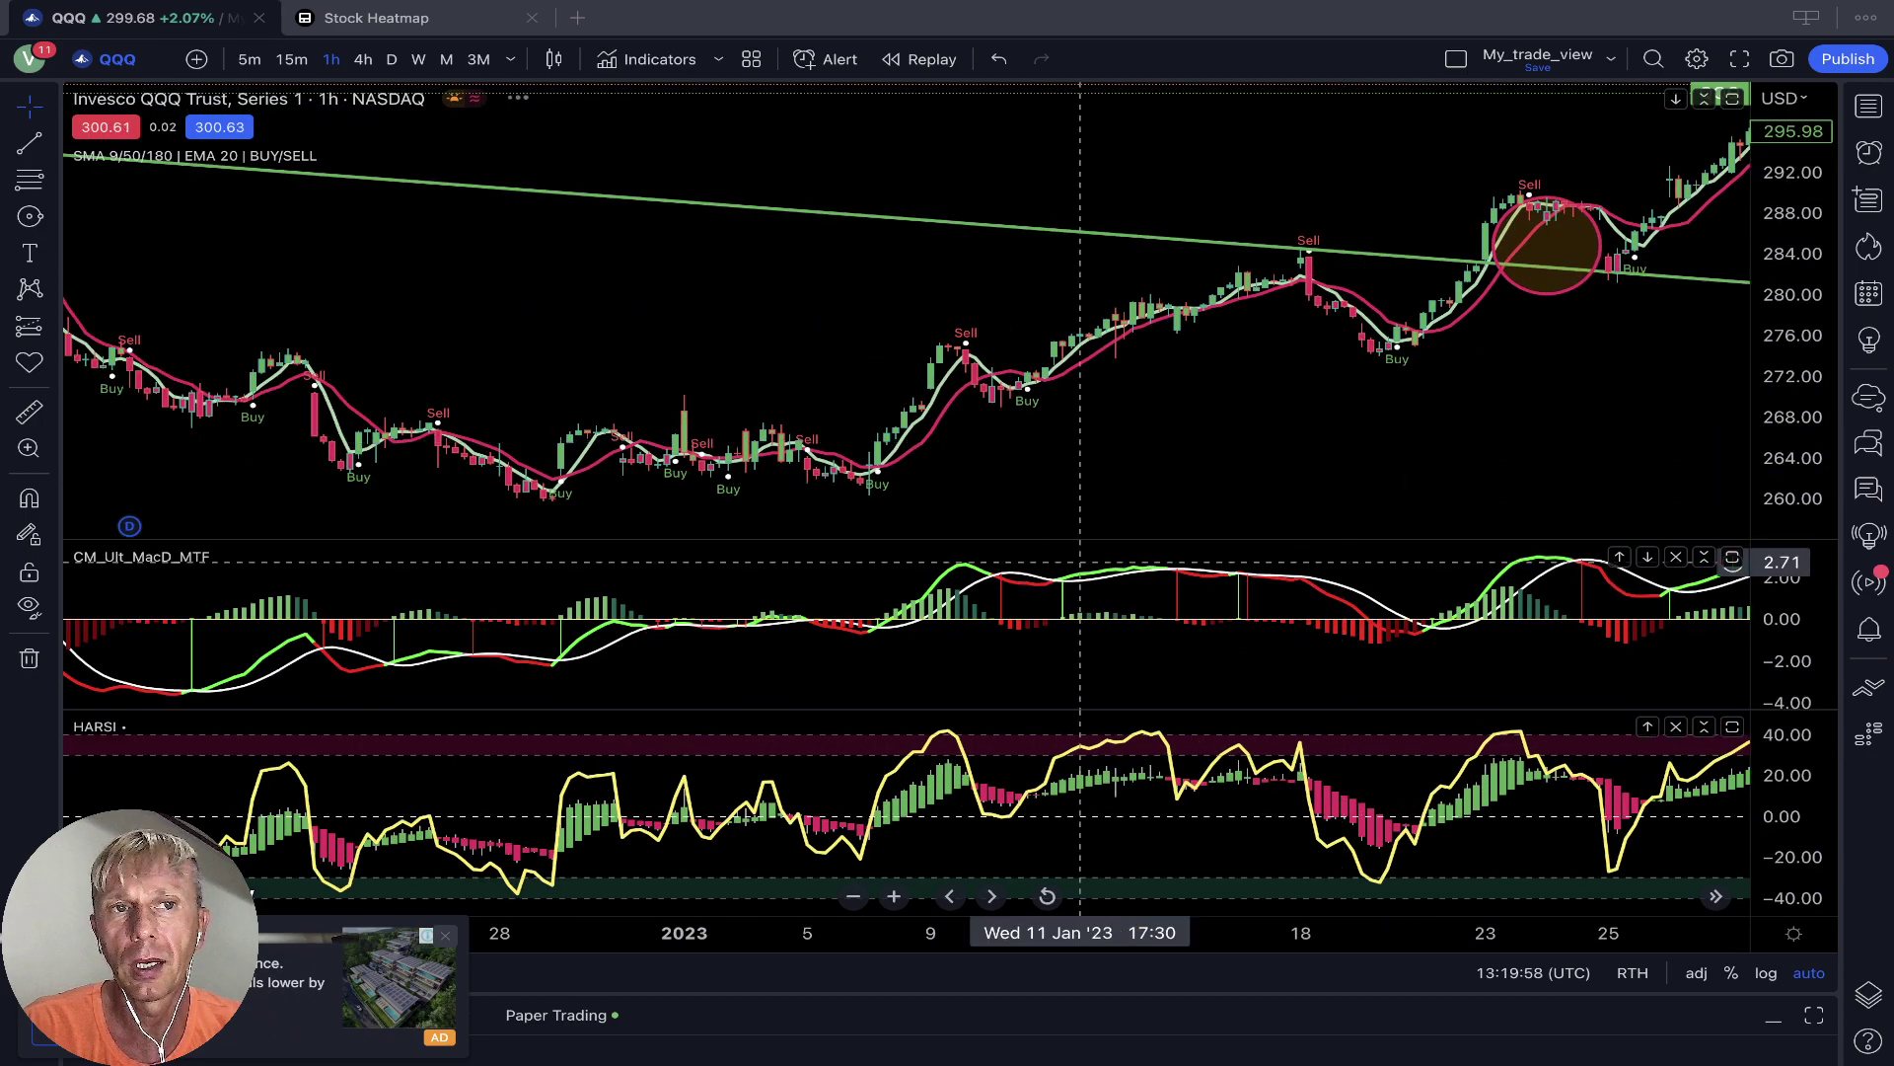
pyautogui.click(30, 143)
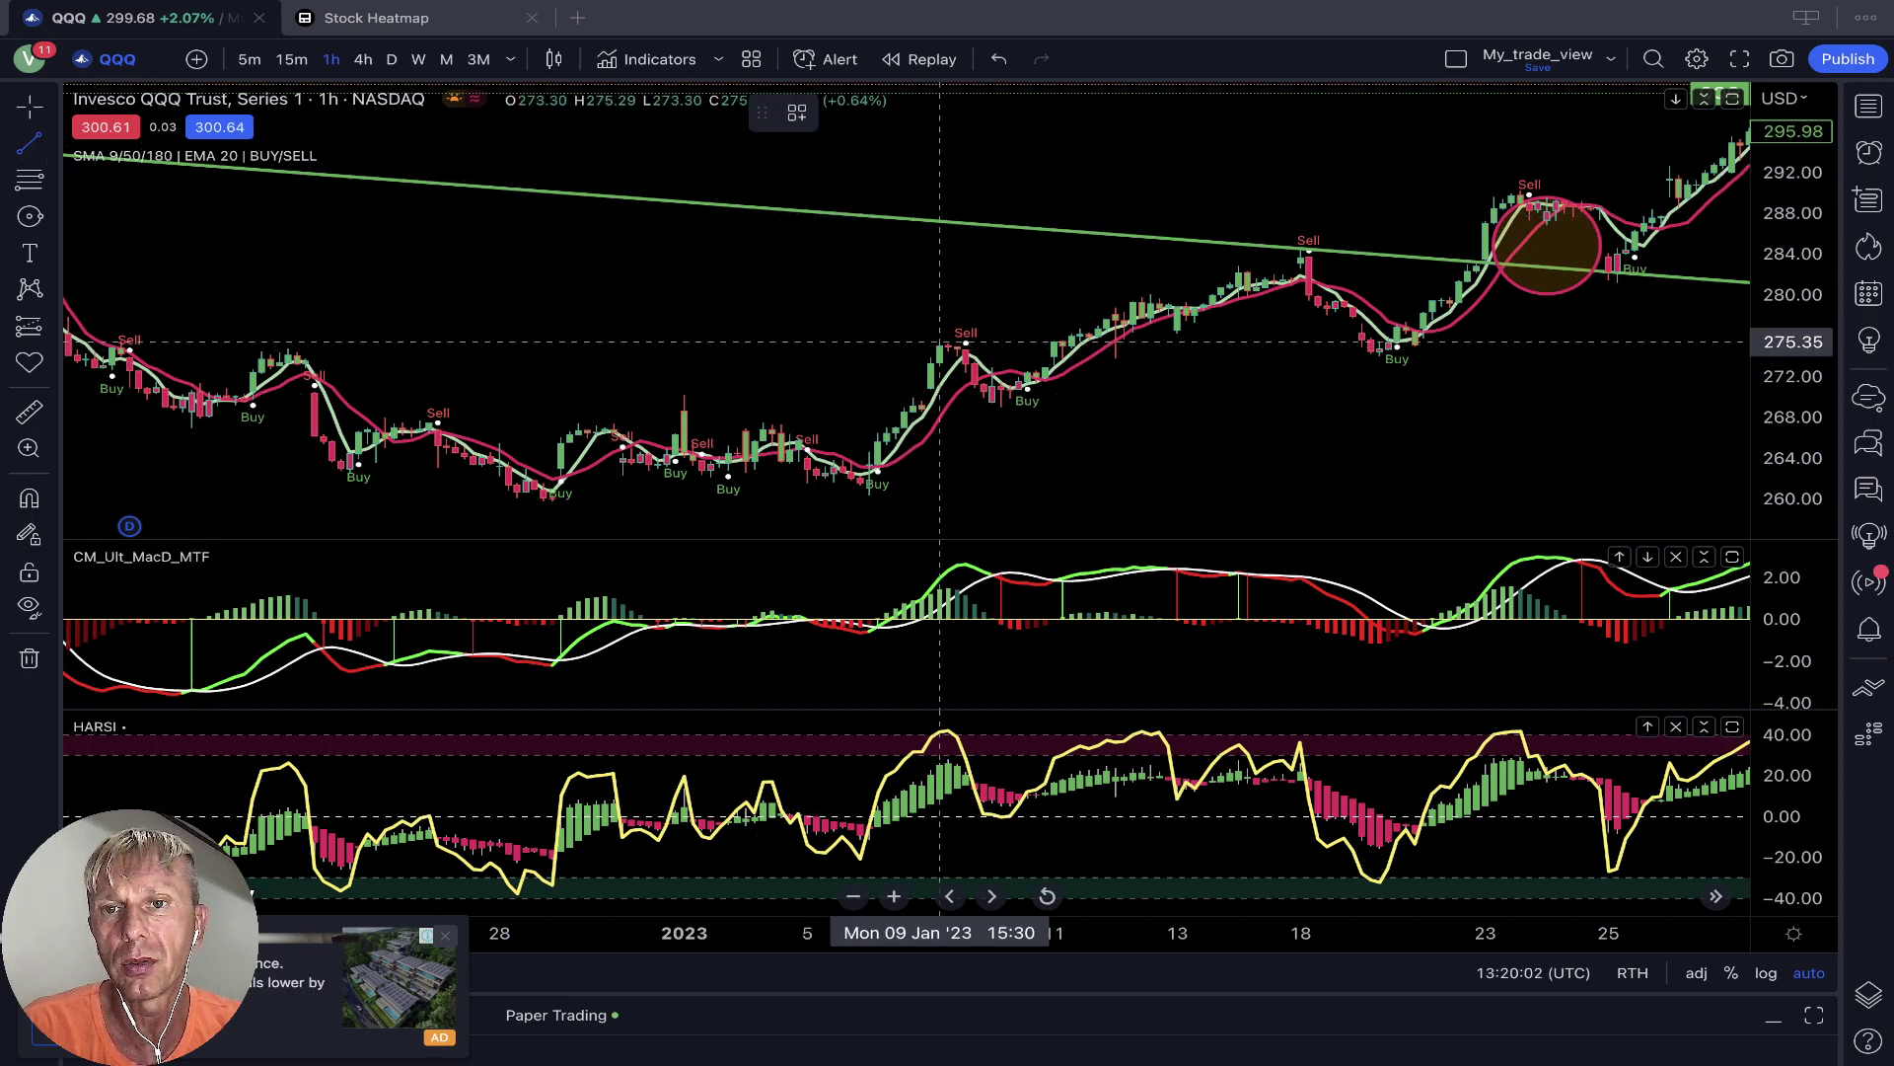
pyautogui.click(939, 341)
pyautogui.click(1308, 249)
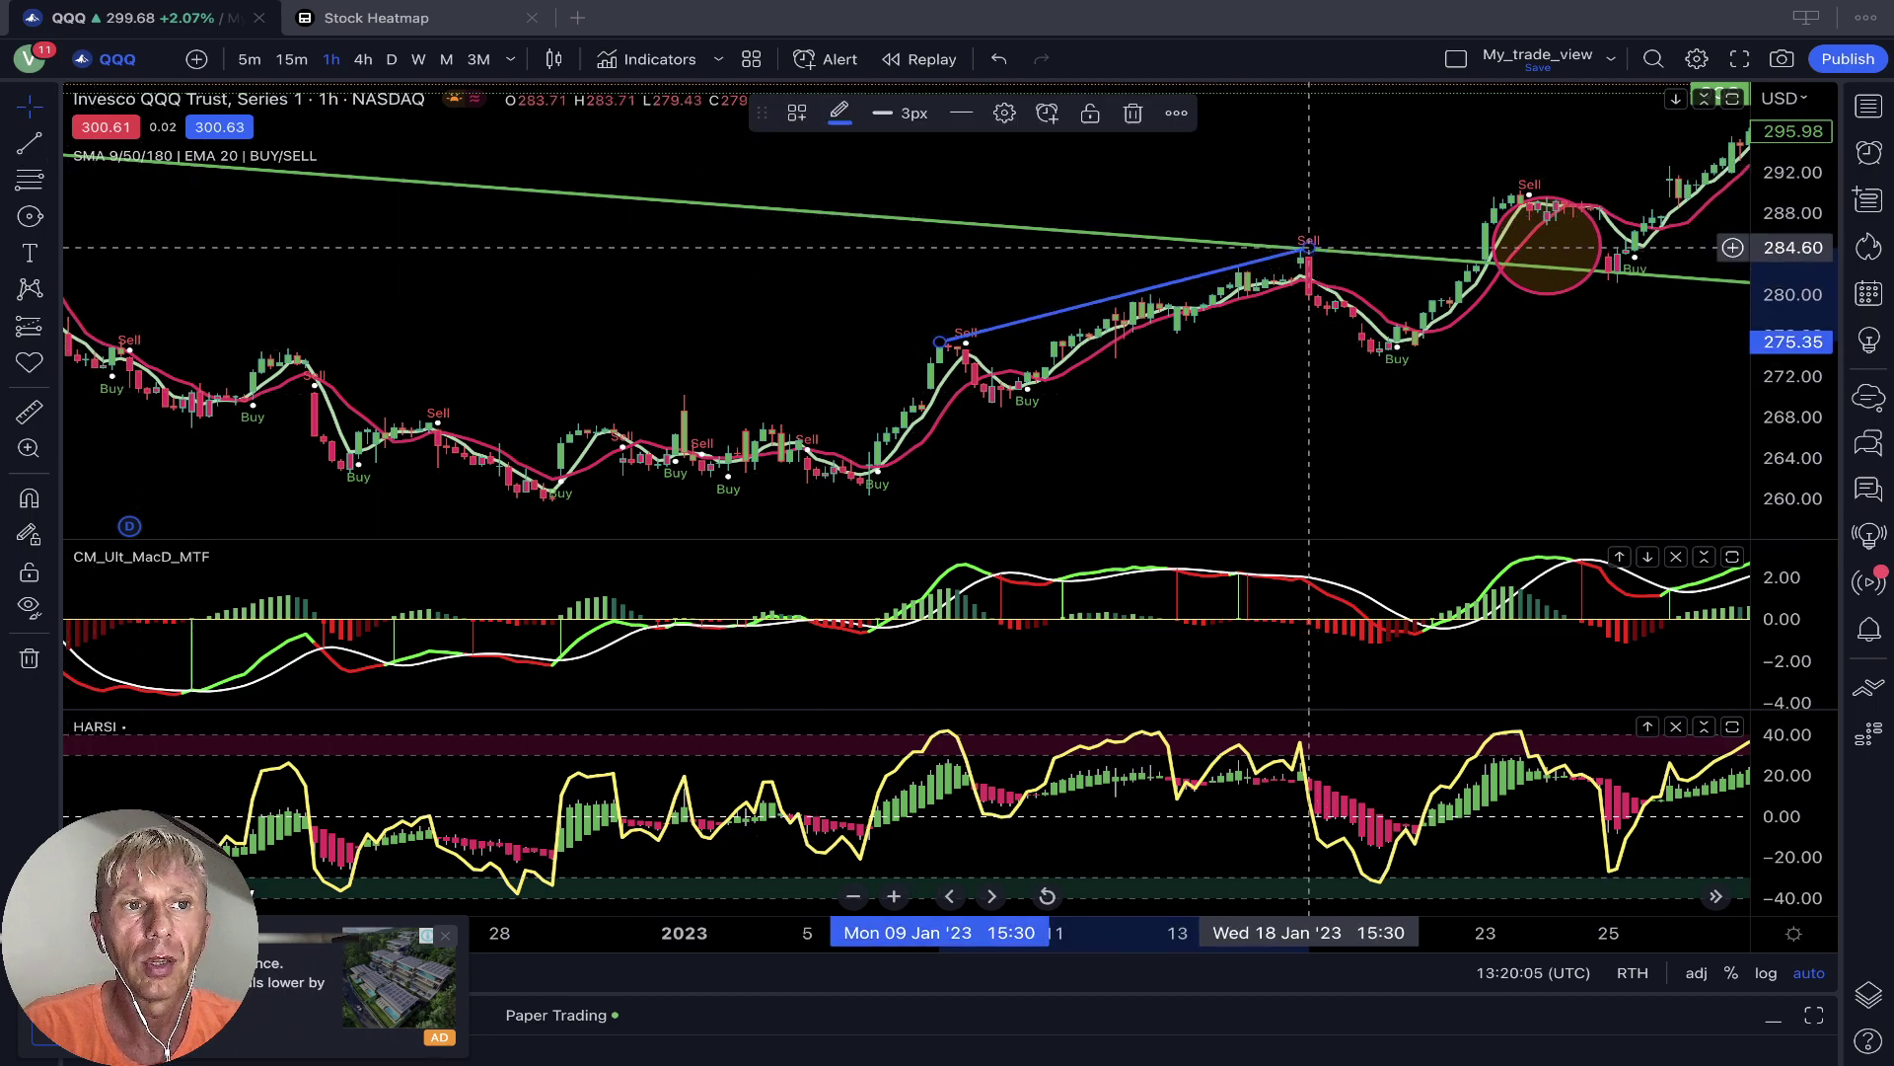
# Draw a falling trend line above the MACD line from 9 January at about 2.90 to 18 January at about 1.74
pyautogui.click(30, 143)
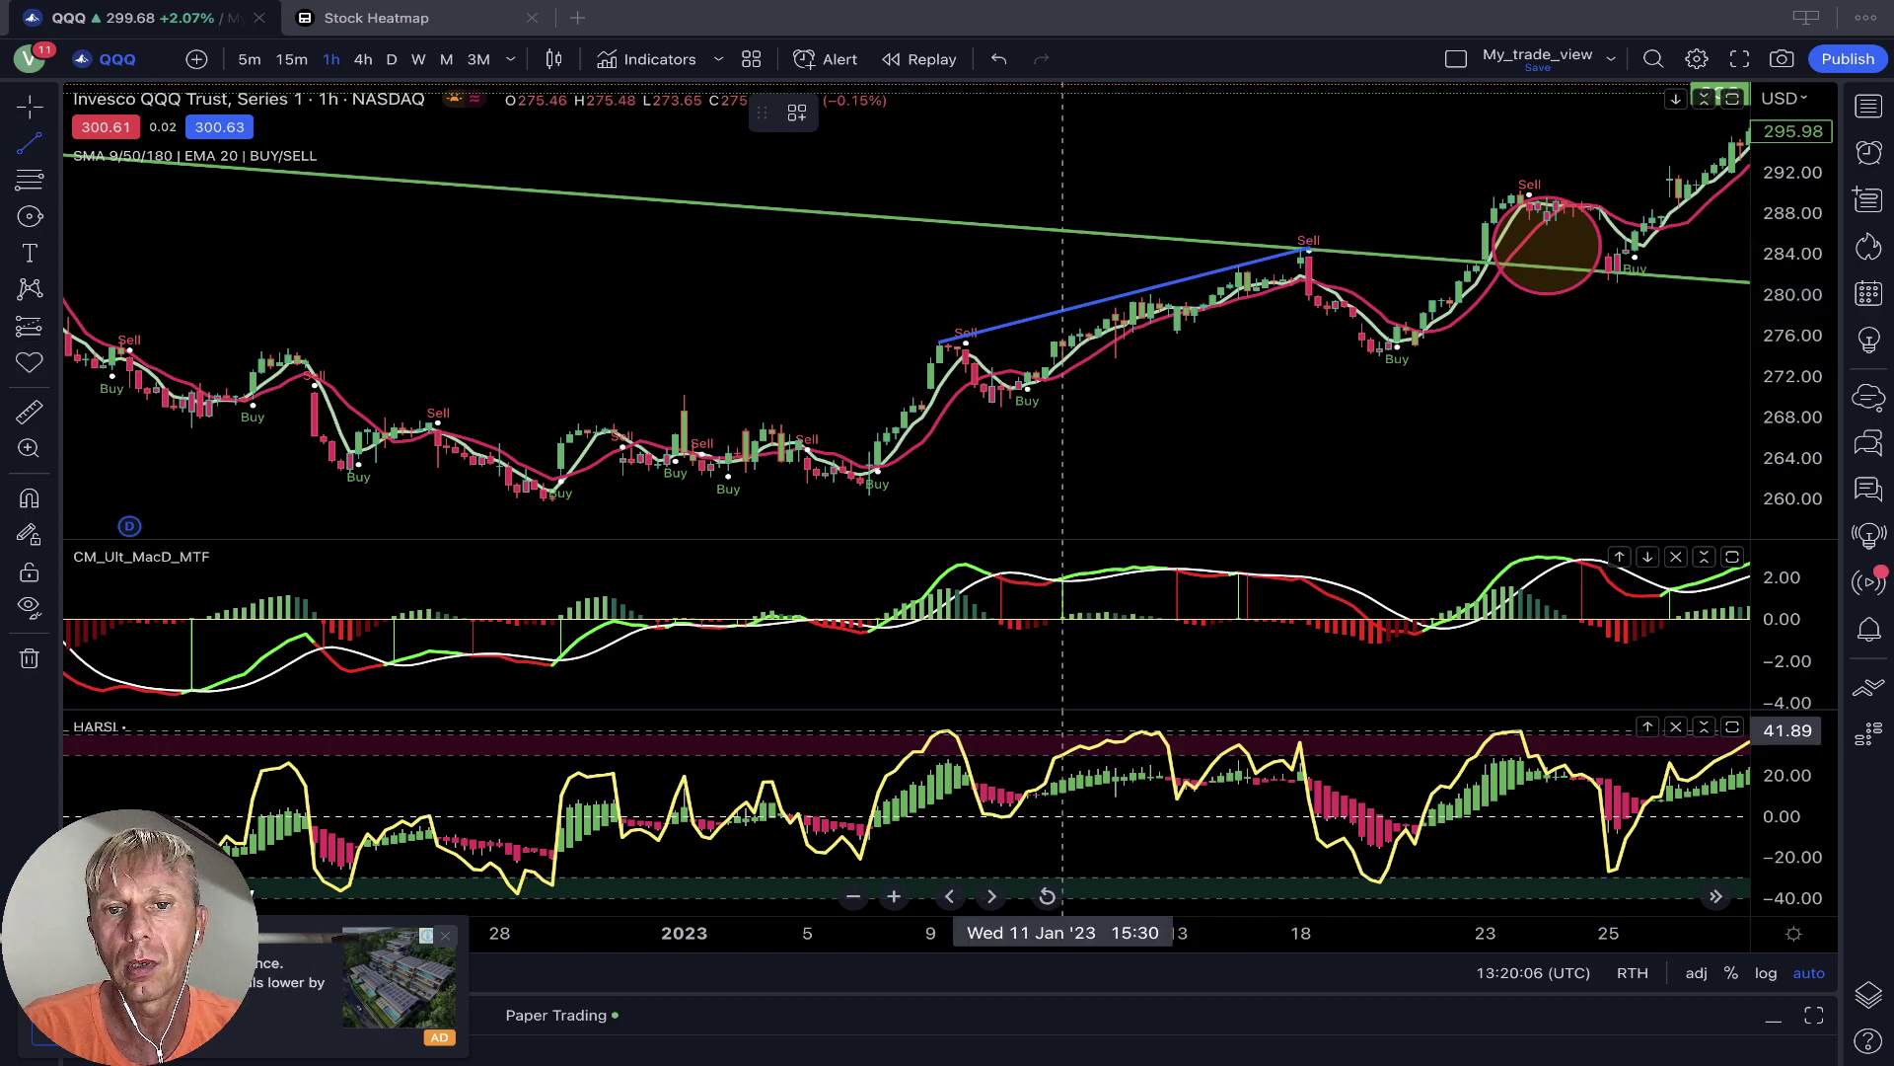
pyautogui.click(965, 558)
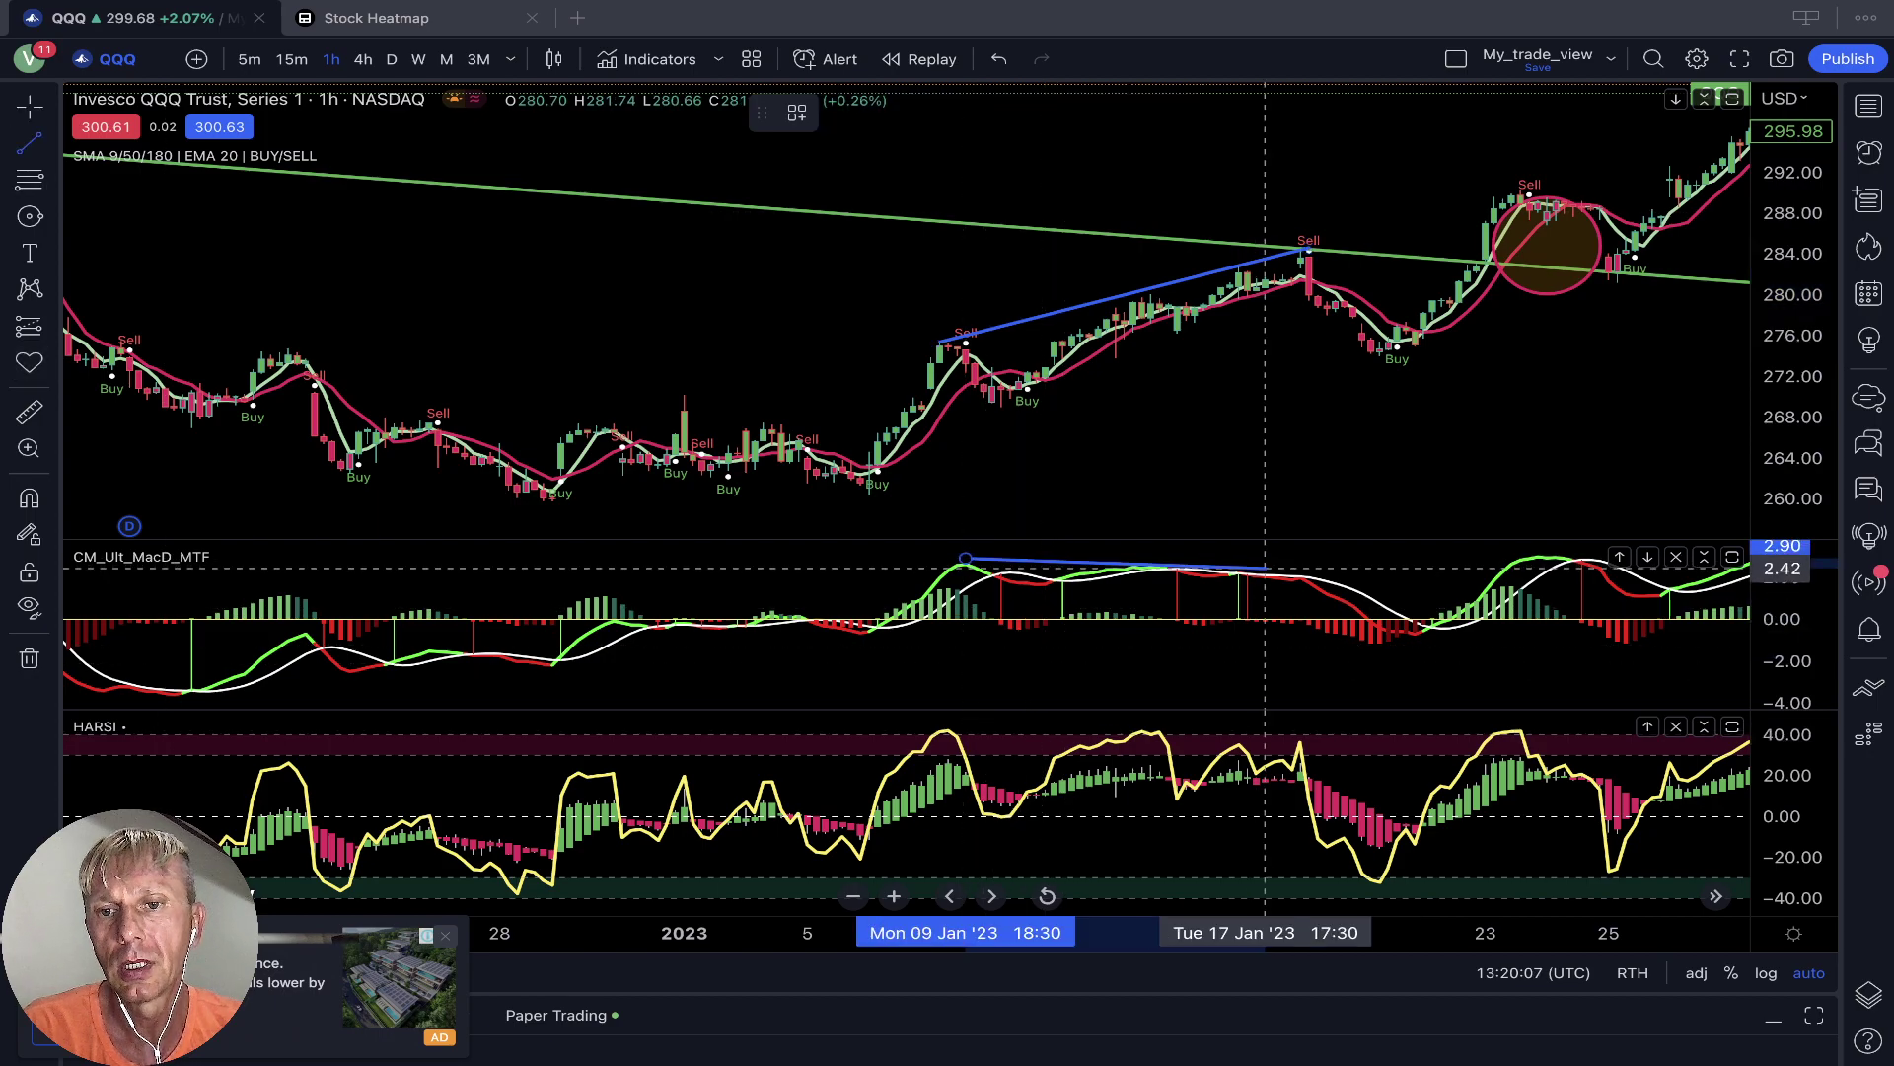
pyautogui.click(1335, 583)
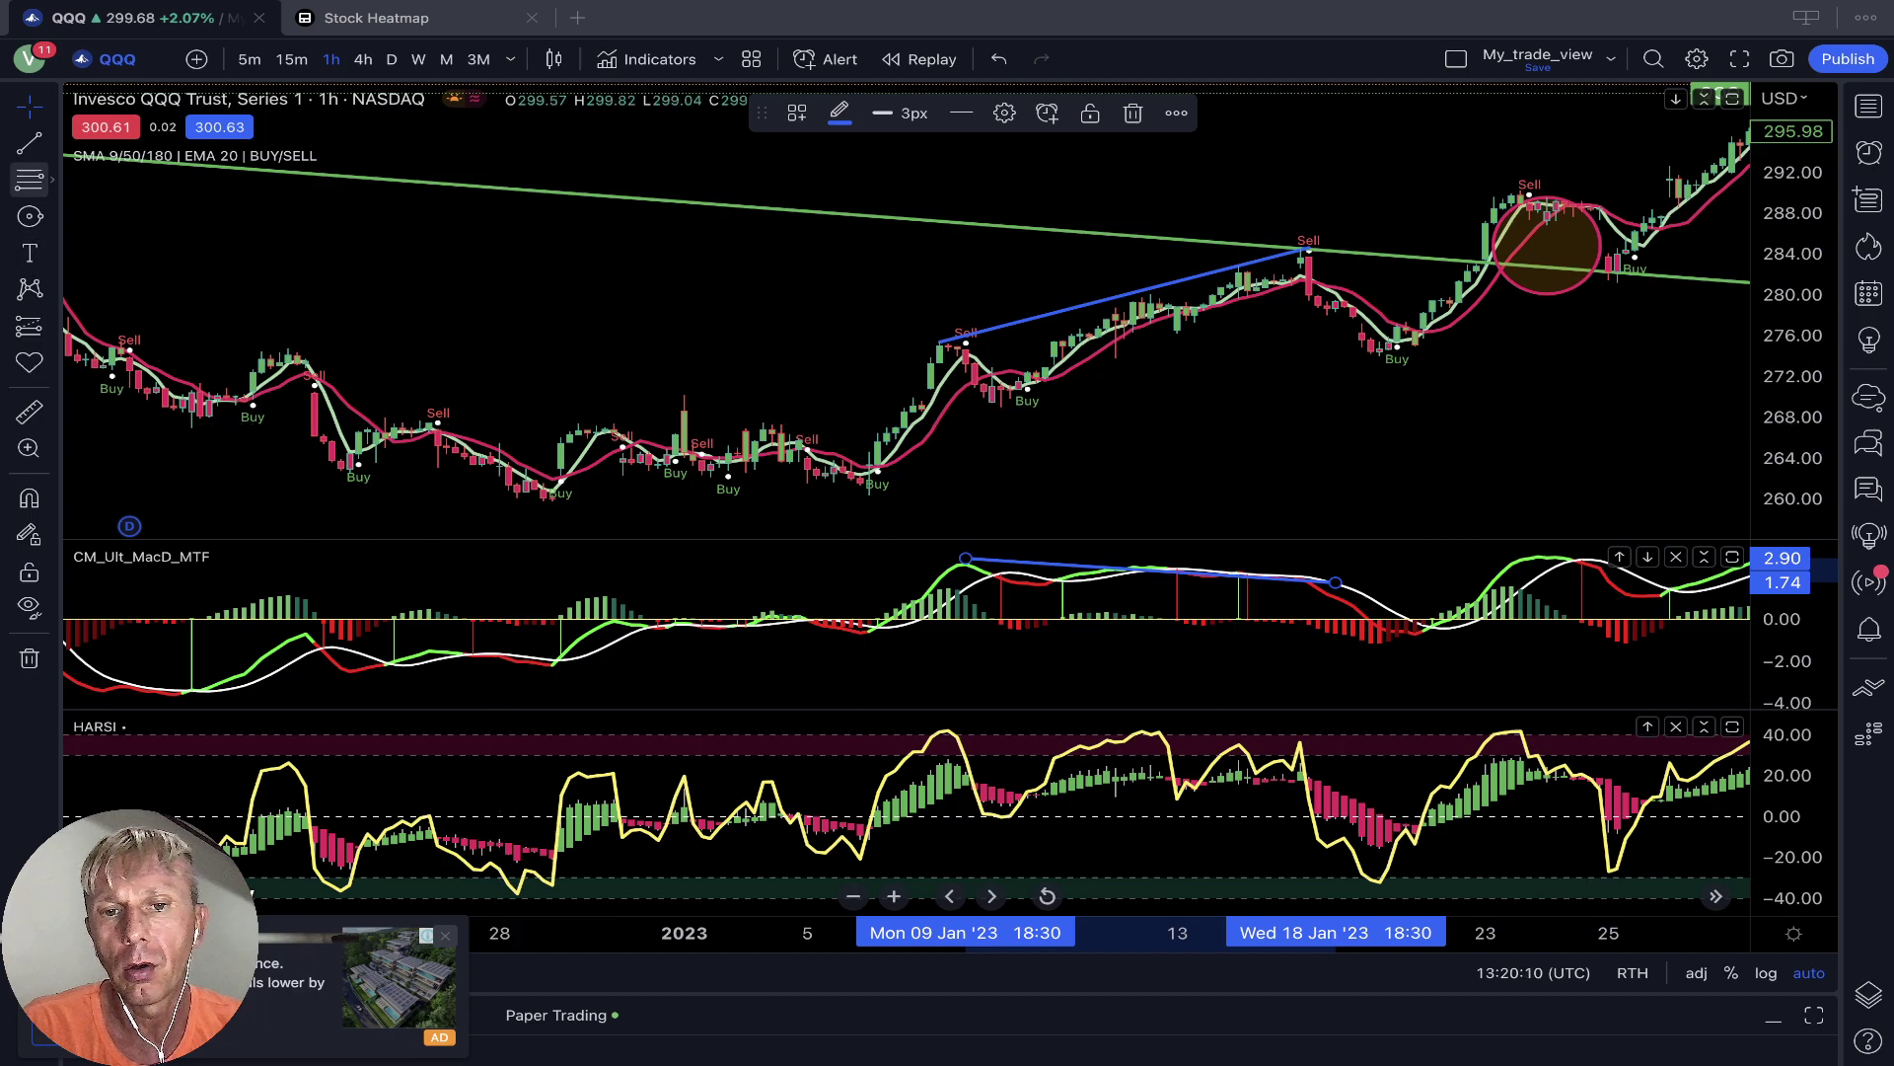
# Draw a falling trend line along the MACD histogram from 9 January at about 1.50 to 18 January at about -0.39
pyautogui.click(928, 592)
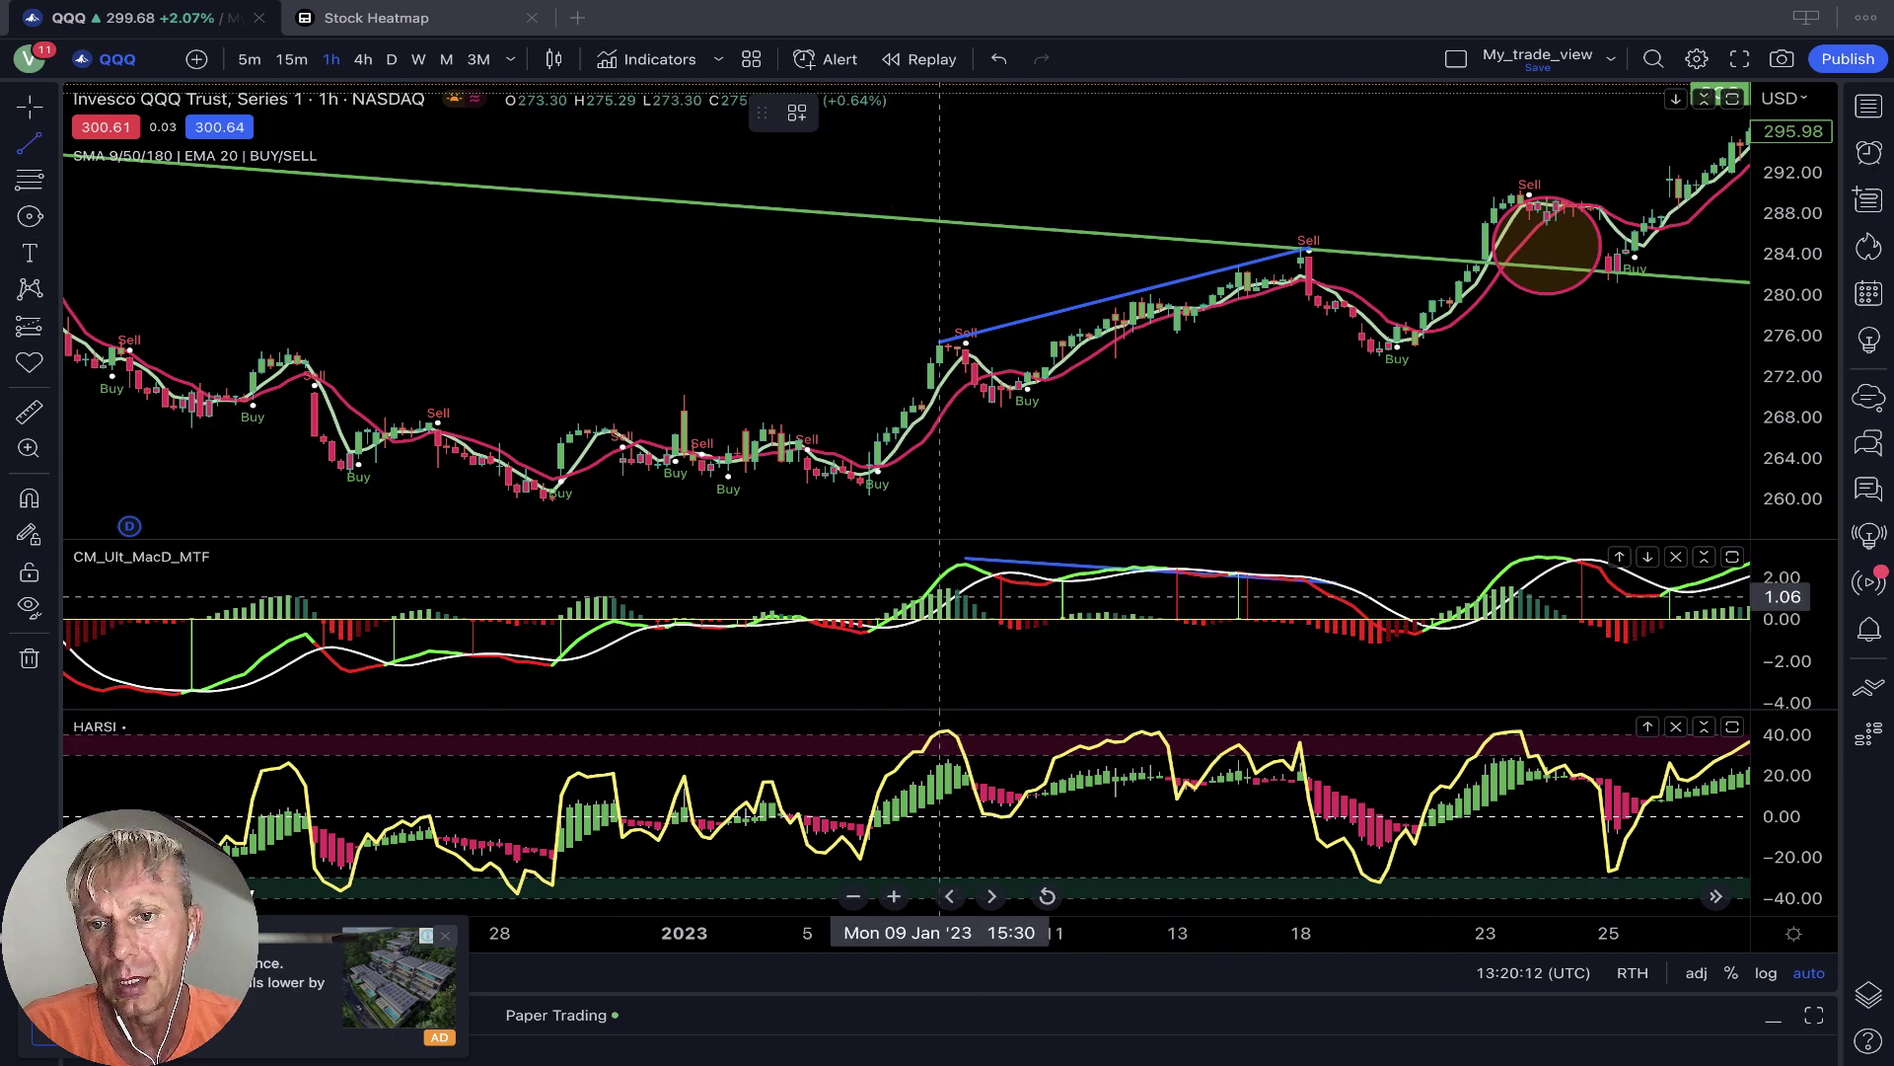
pyautogui.click(939, 589)
pyautogui.click(1344, 627)
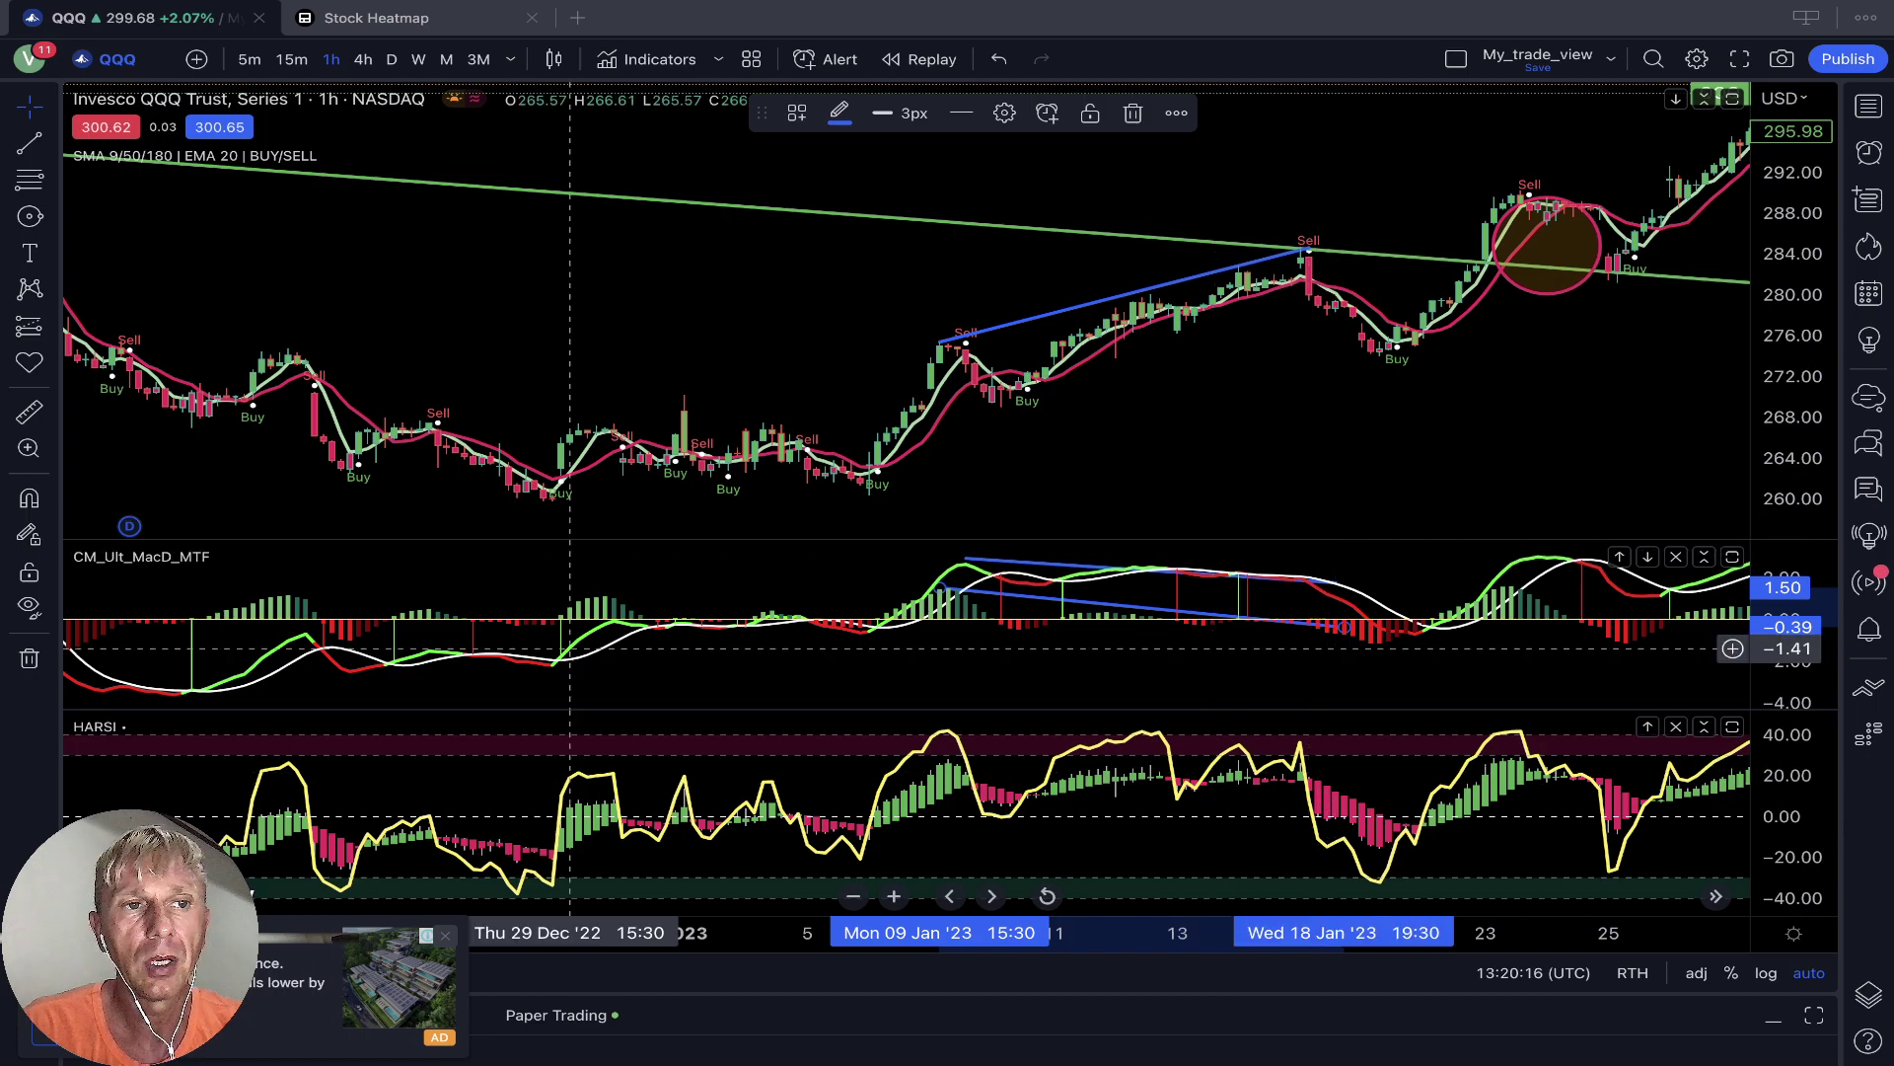
# Draw two falling trend lines from 9 to 18 January: over the HARSI candles from about 29, and over the RSI line from about 41.9 to 37.9
pyautogui.click(30, 143)
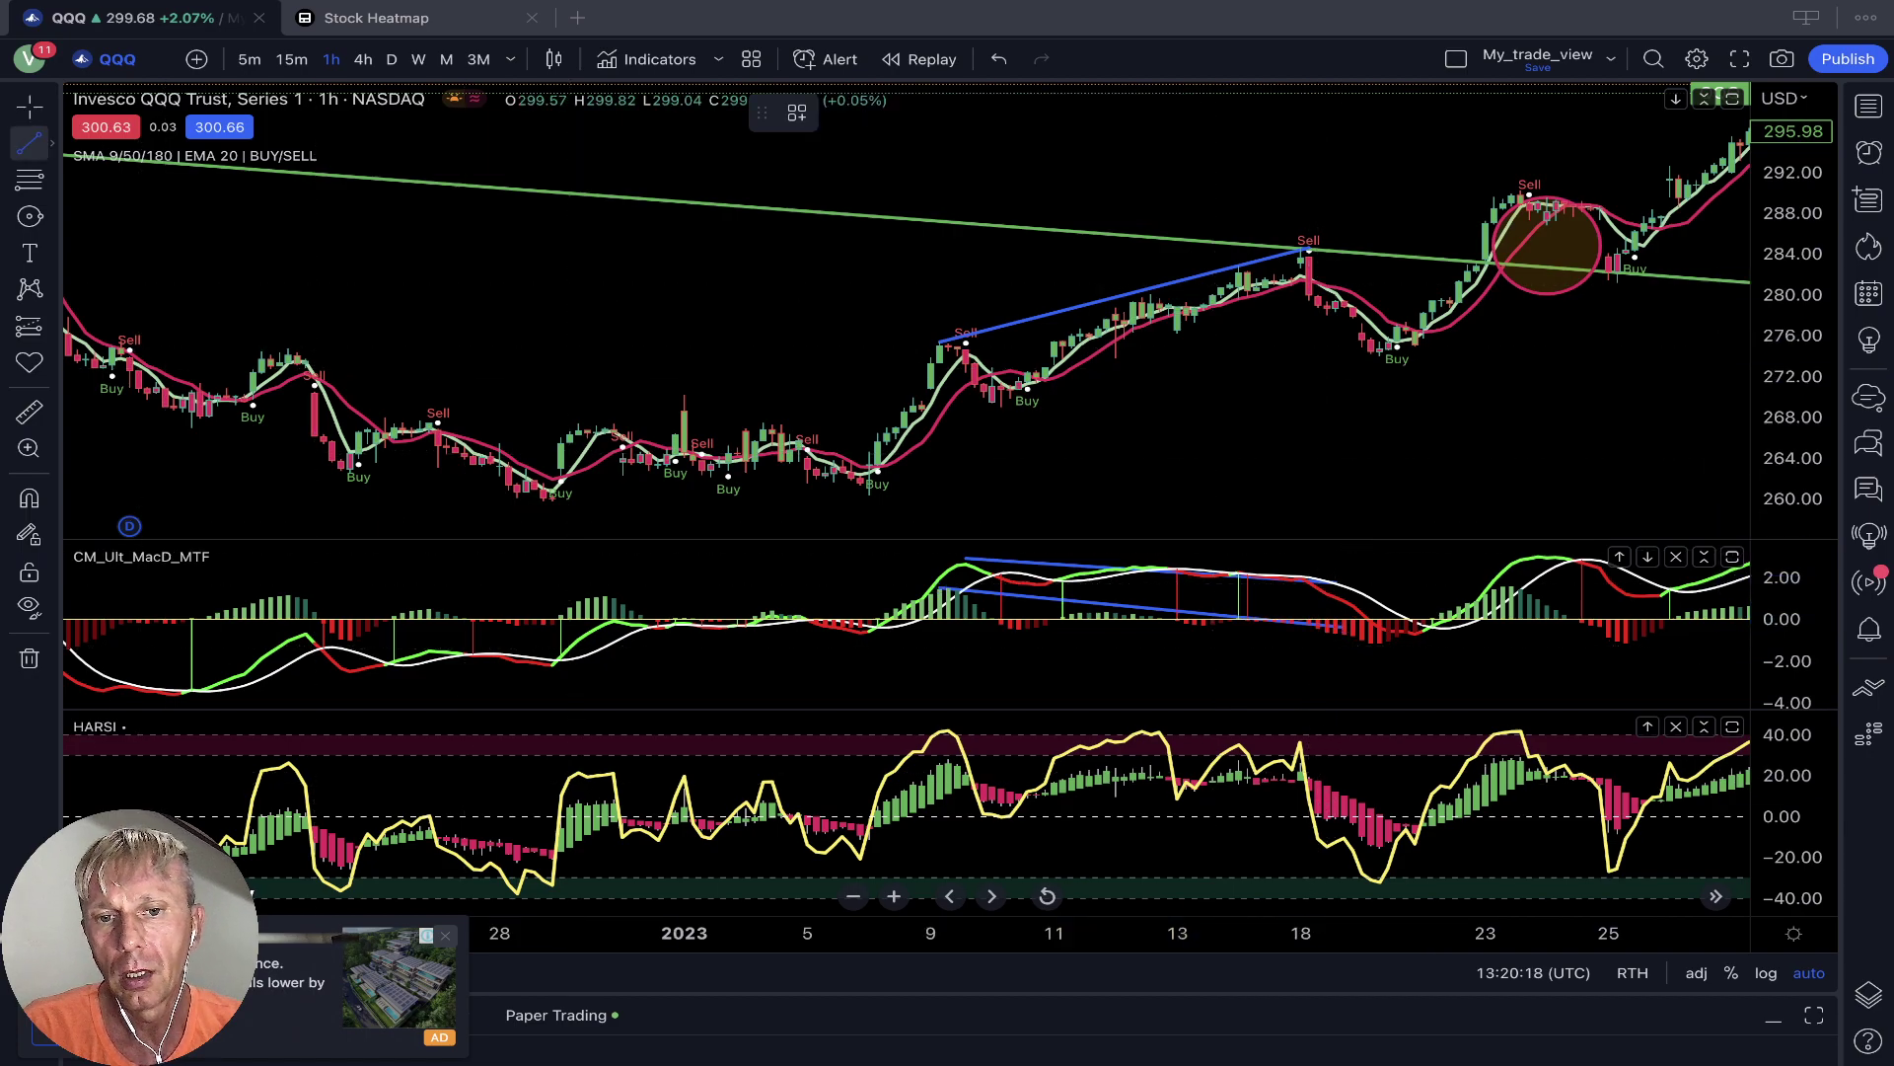
pyautogui.click(940, 757)
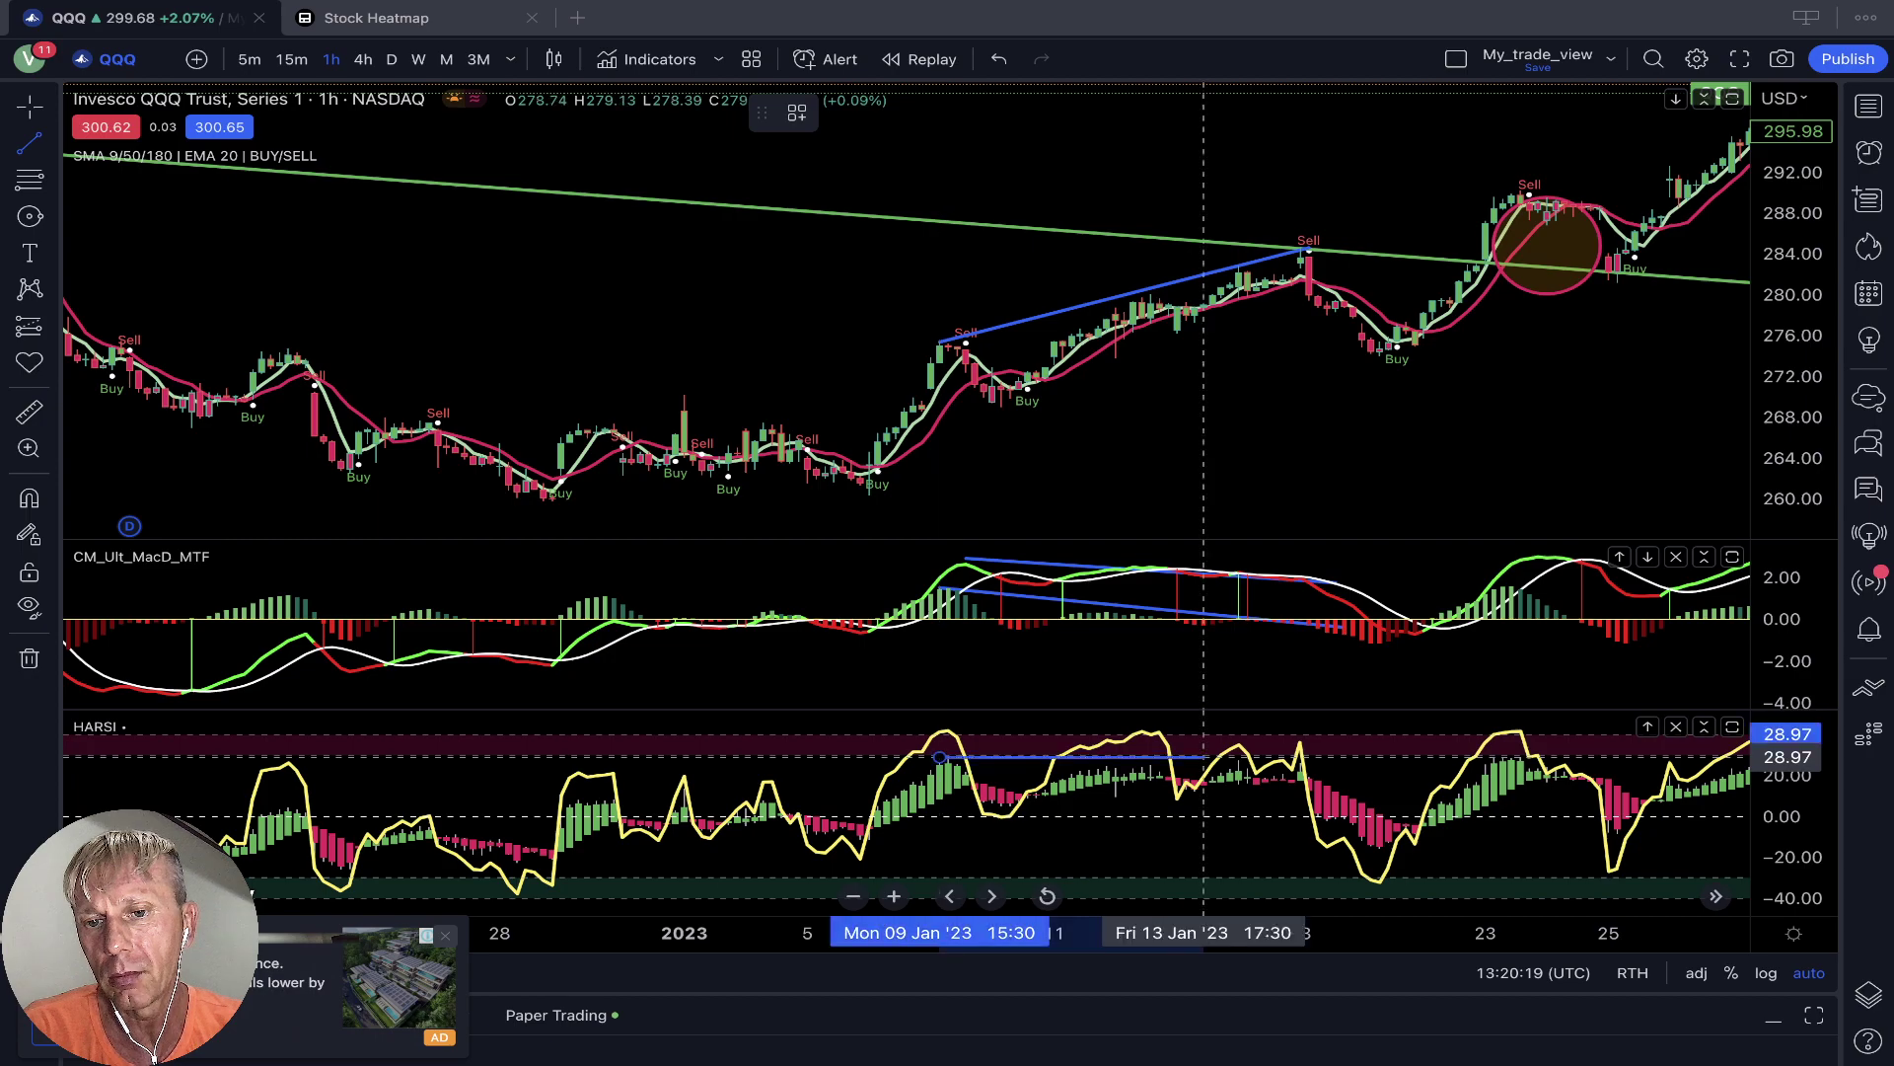
pyautogui.click(1336, 774)
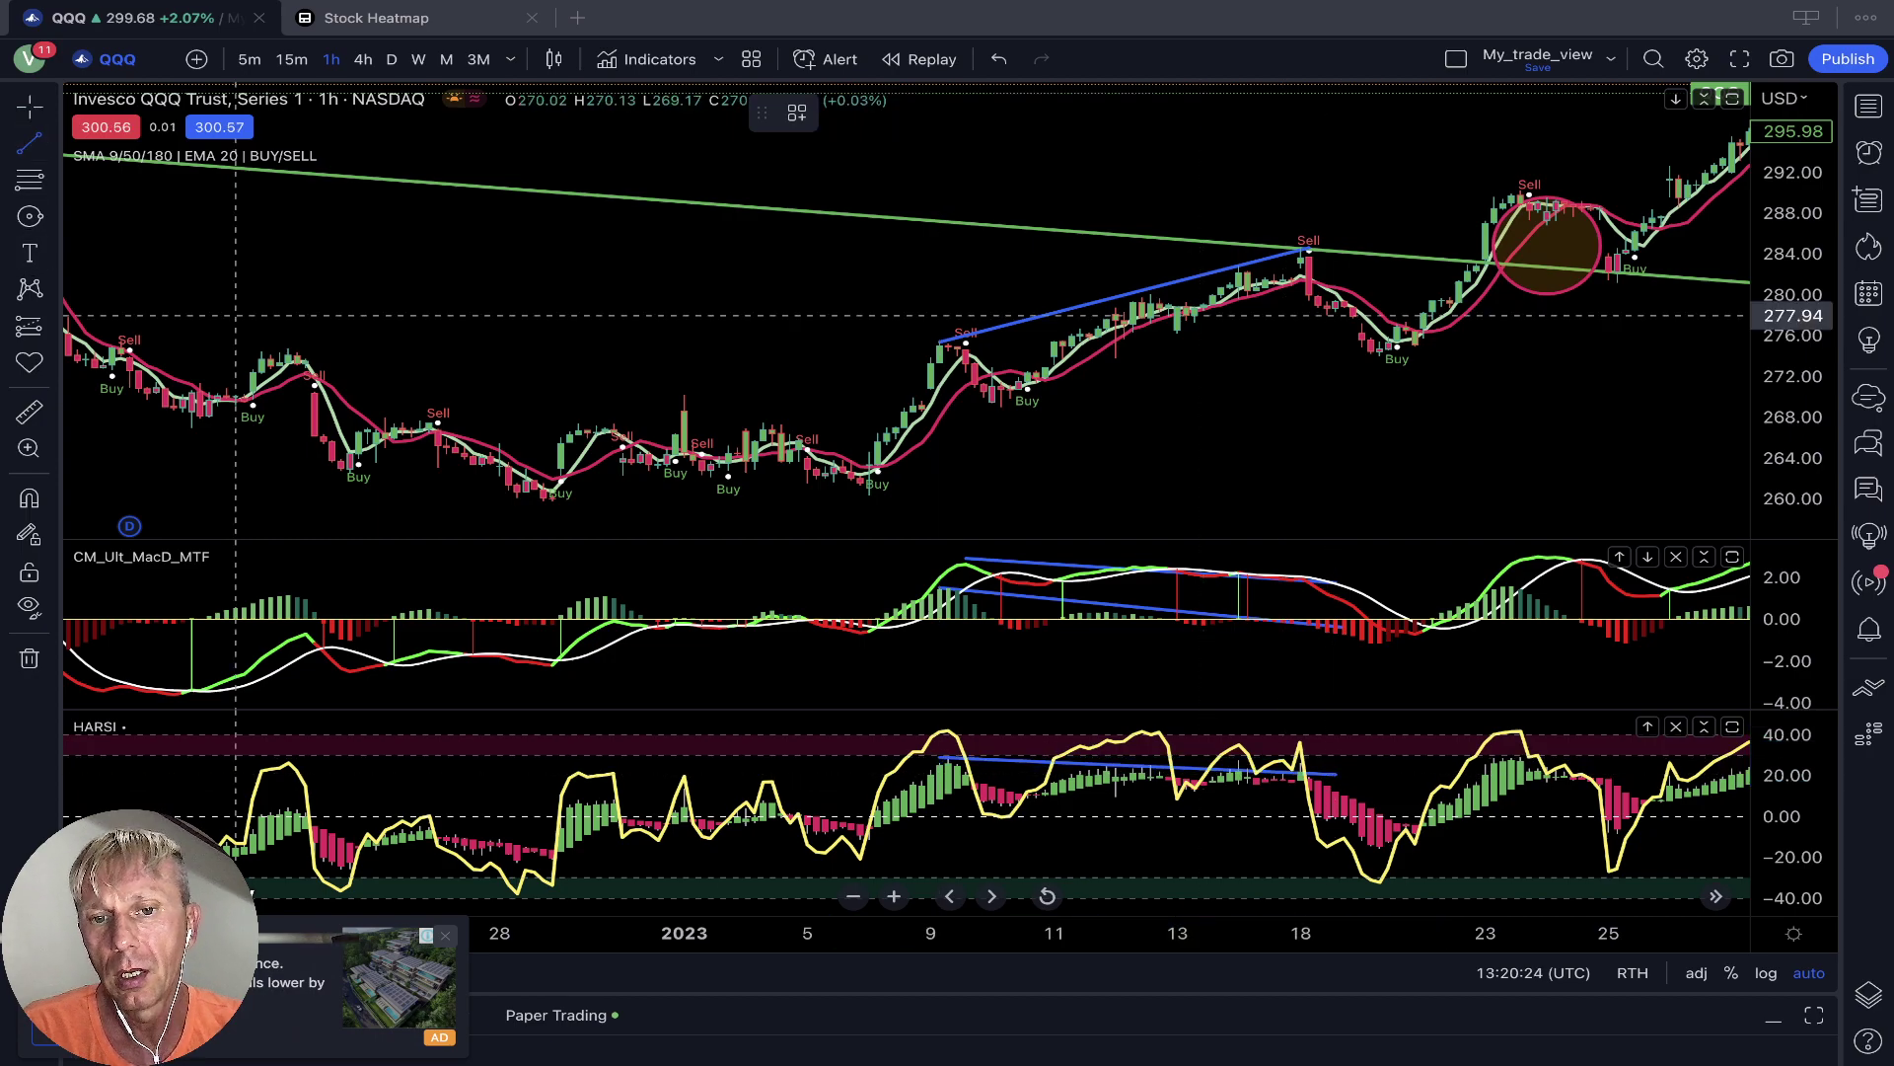
pyautogui.click(948, 731)
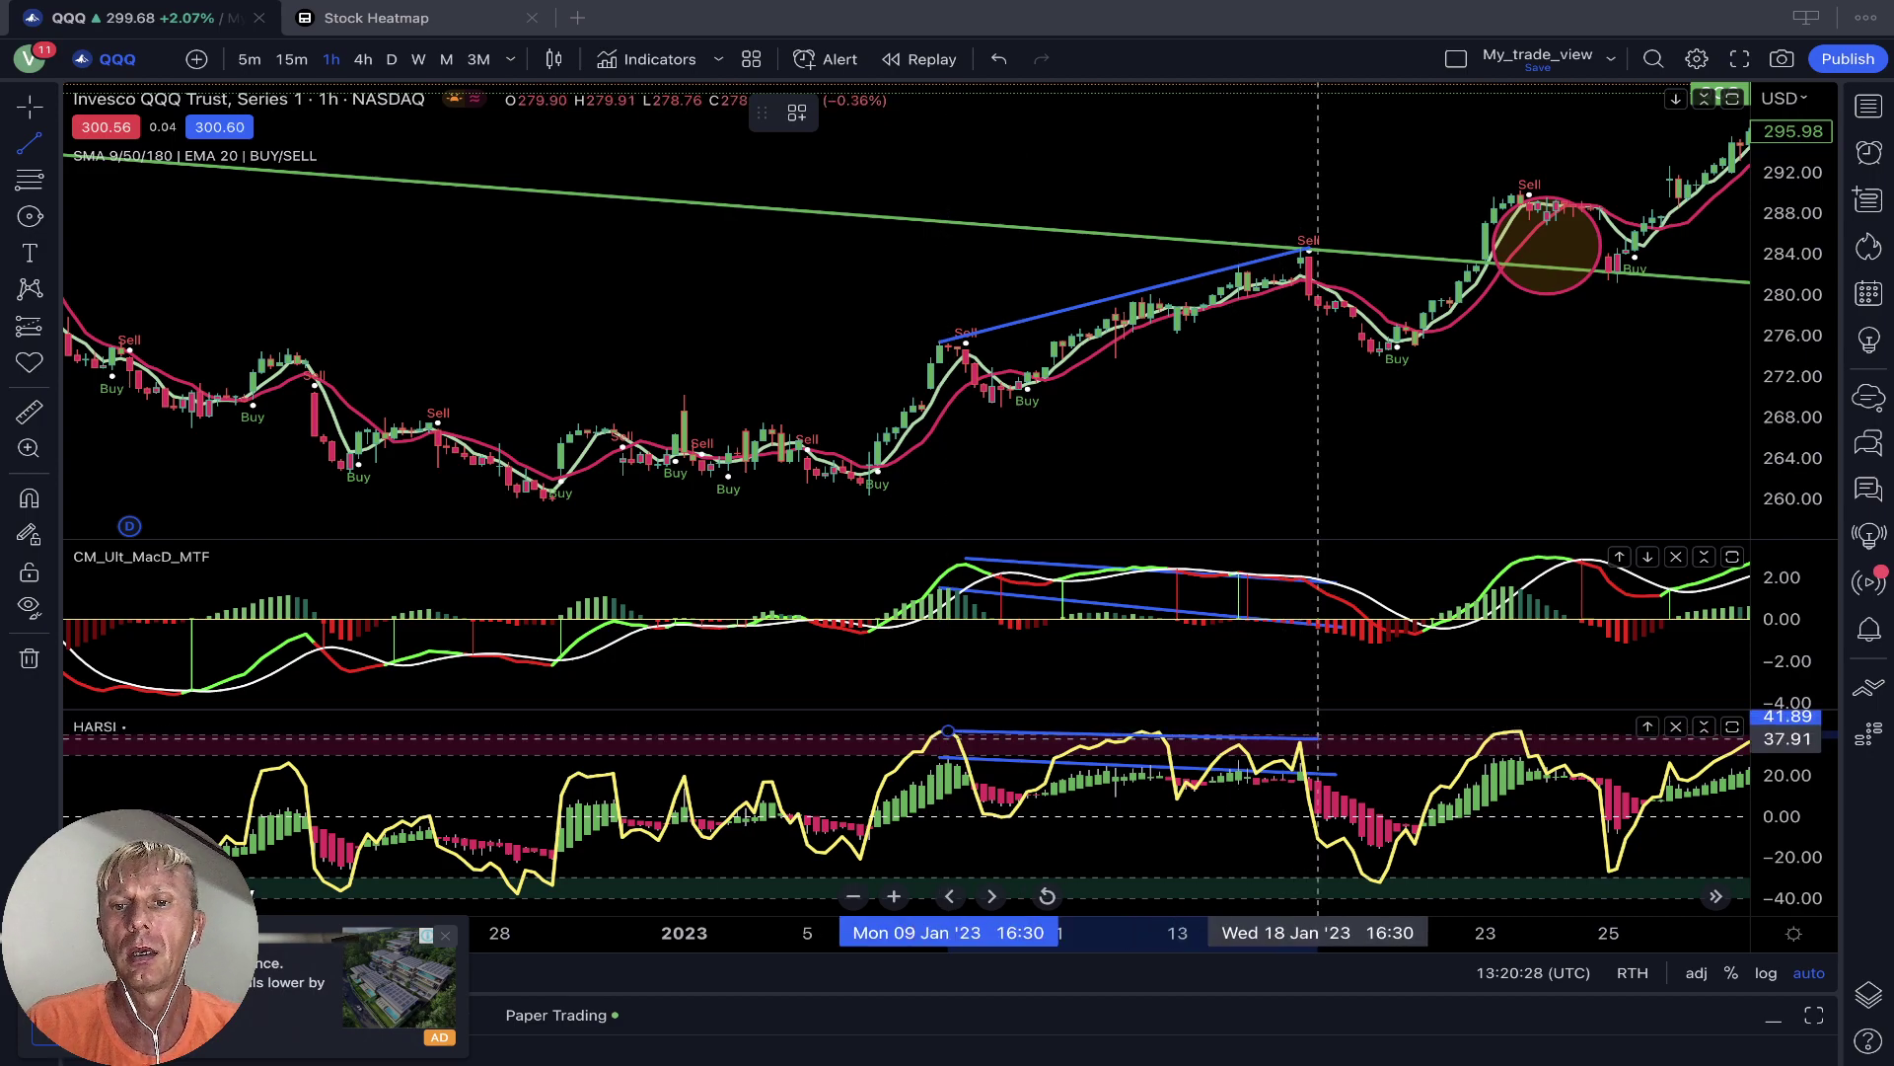
pyautogui.click(1318, 738)
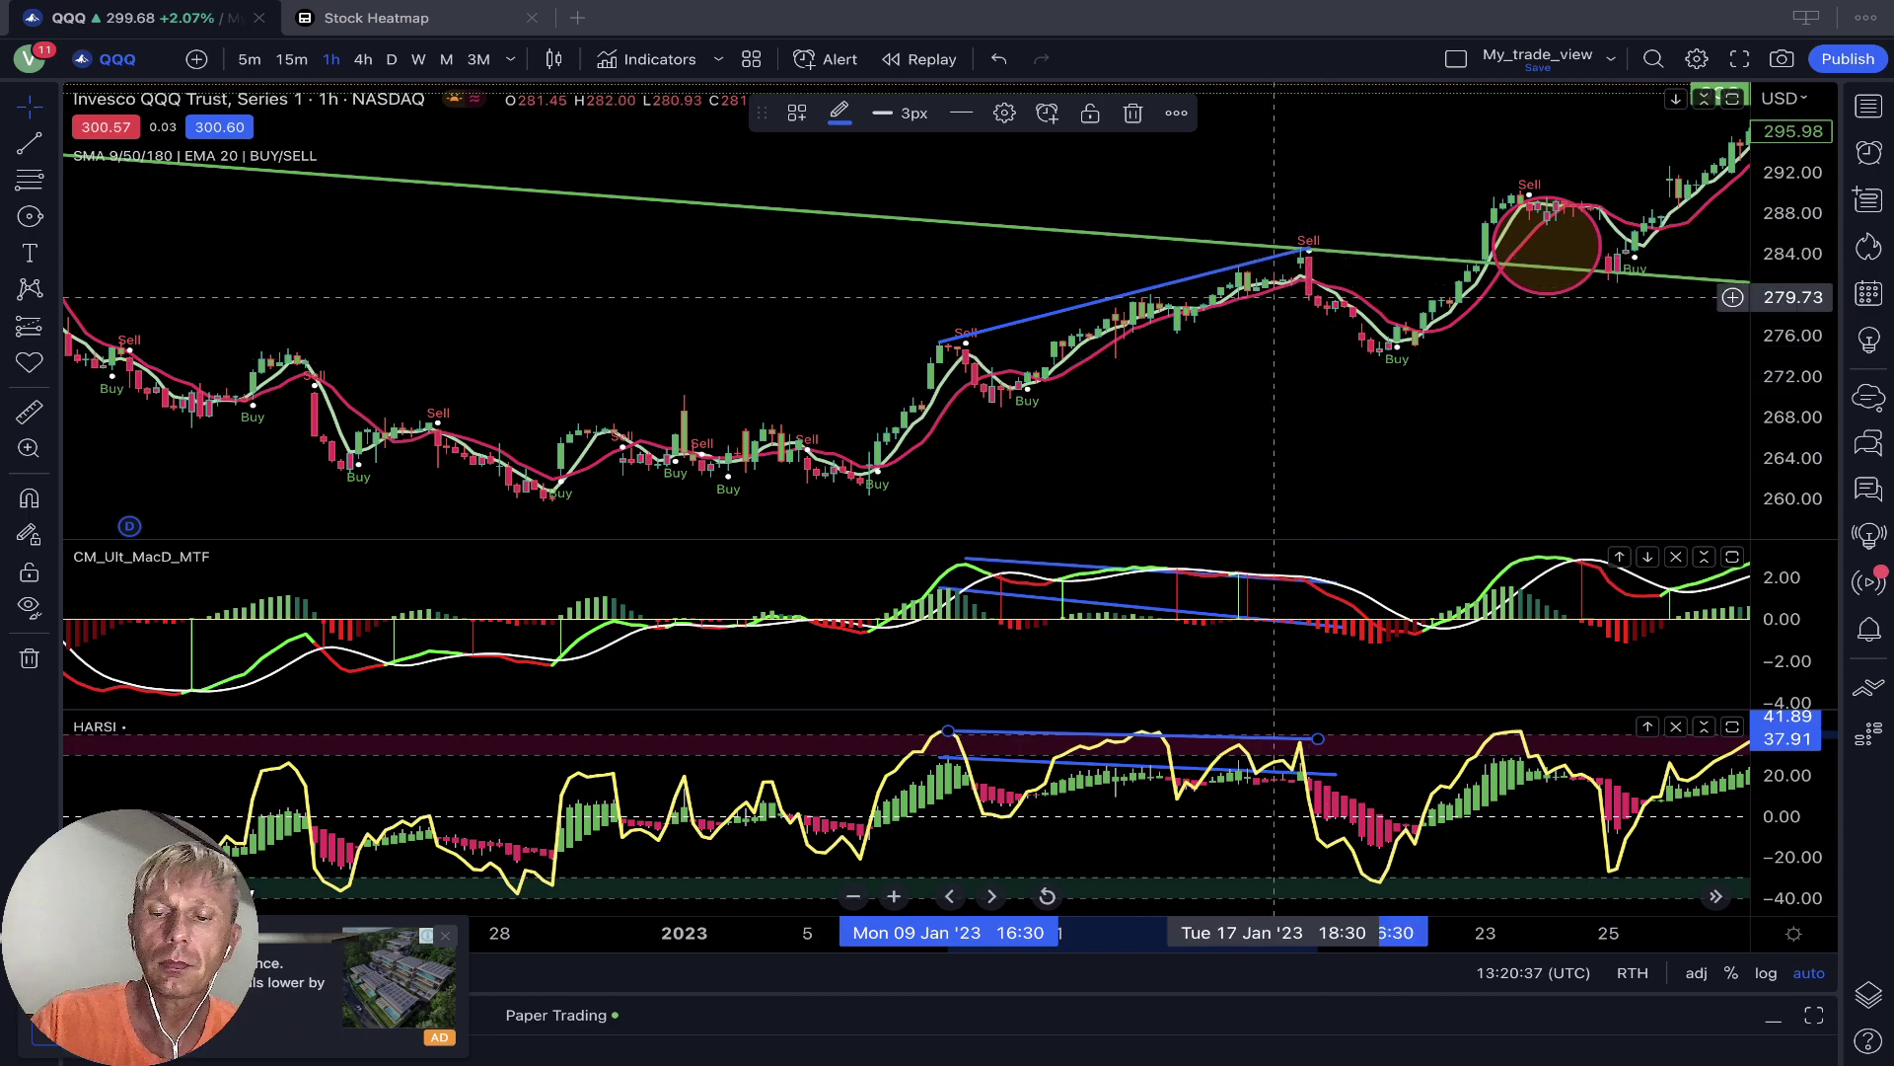
# Delete the January trend line on the price peaks and the upper trend line along the MACD line
pyautogui.click(1212, 266)
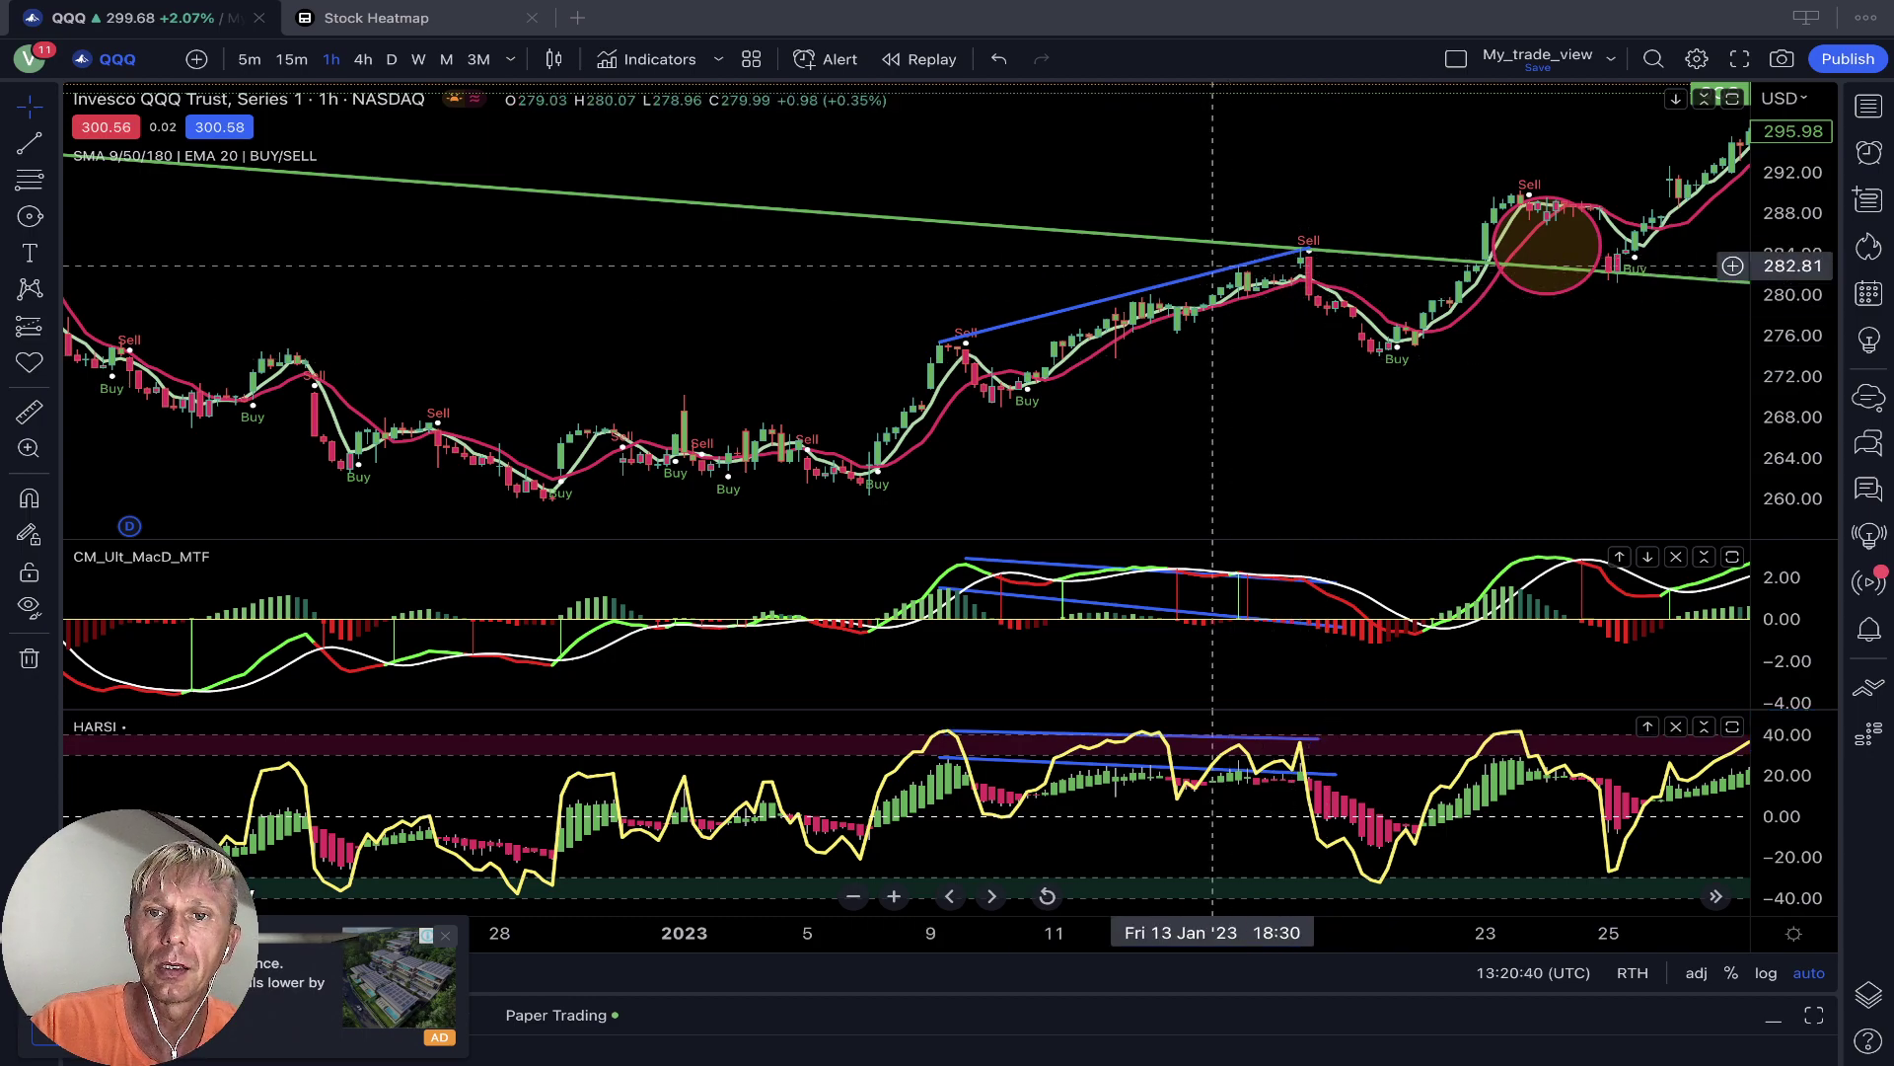
pyautogui.click(1212, 273)
pyautogui.press('Delete')
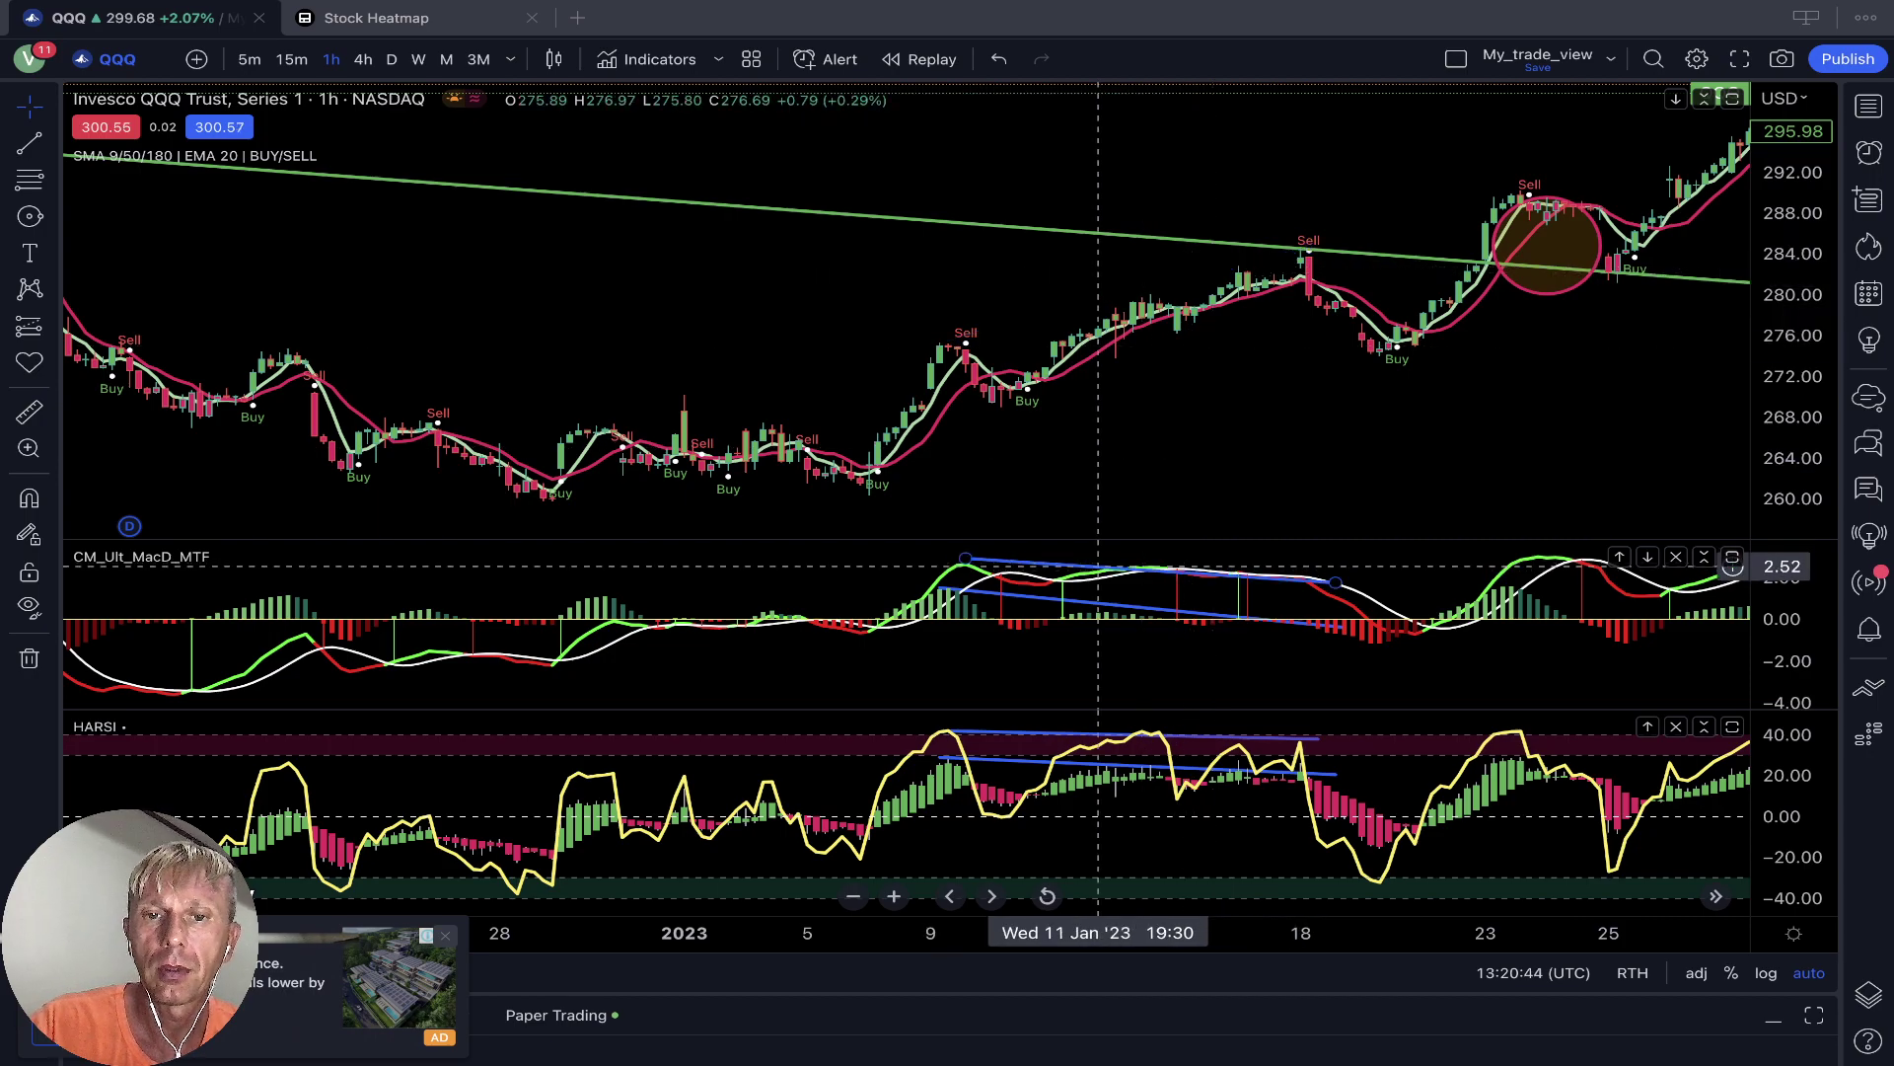
pyautogui.click(1098, 567)
pyautogui.press('Delete')
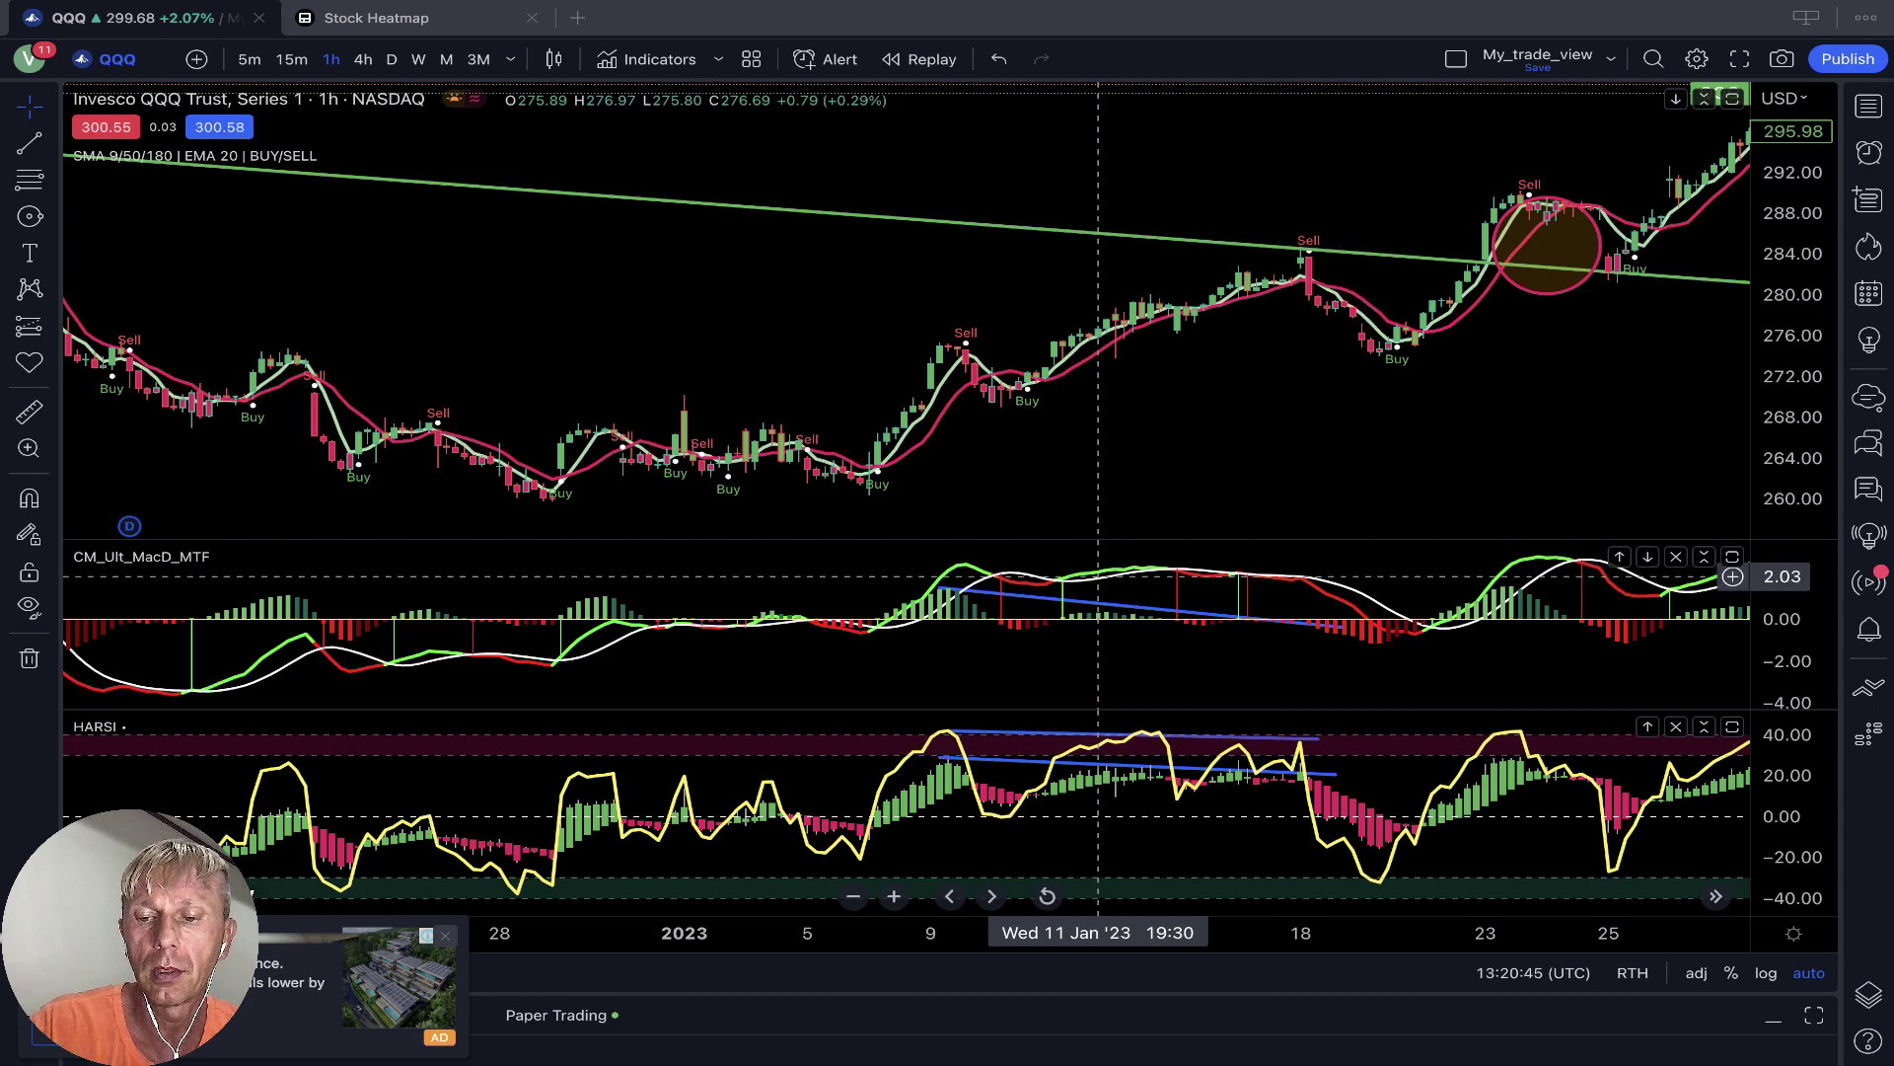
# Delete the January trend lines along the MACD histogram, over the RSI line and over the HARSI candles
pyautogui.click(1085, 602)
pyautogui.press('Delete')
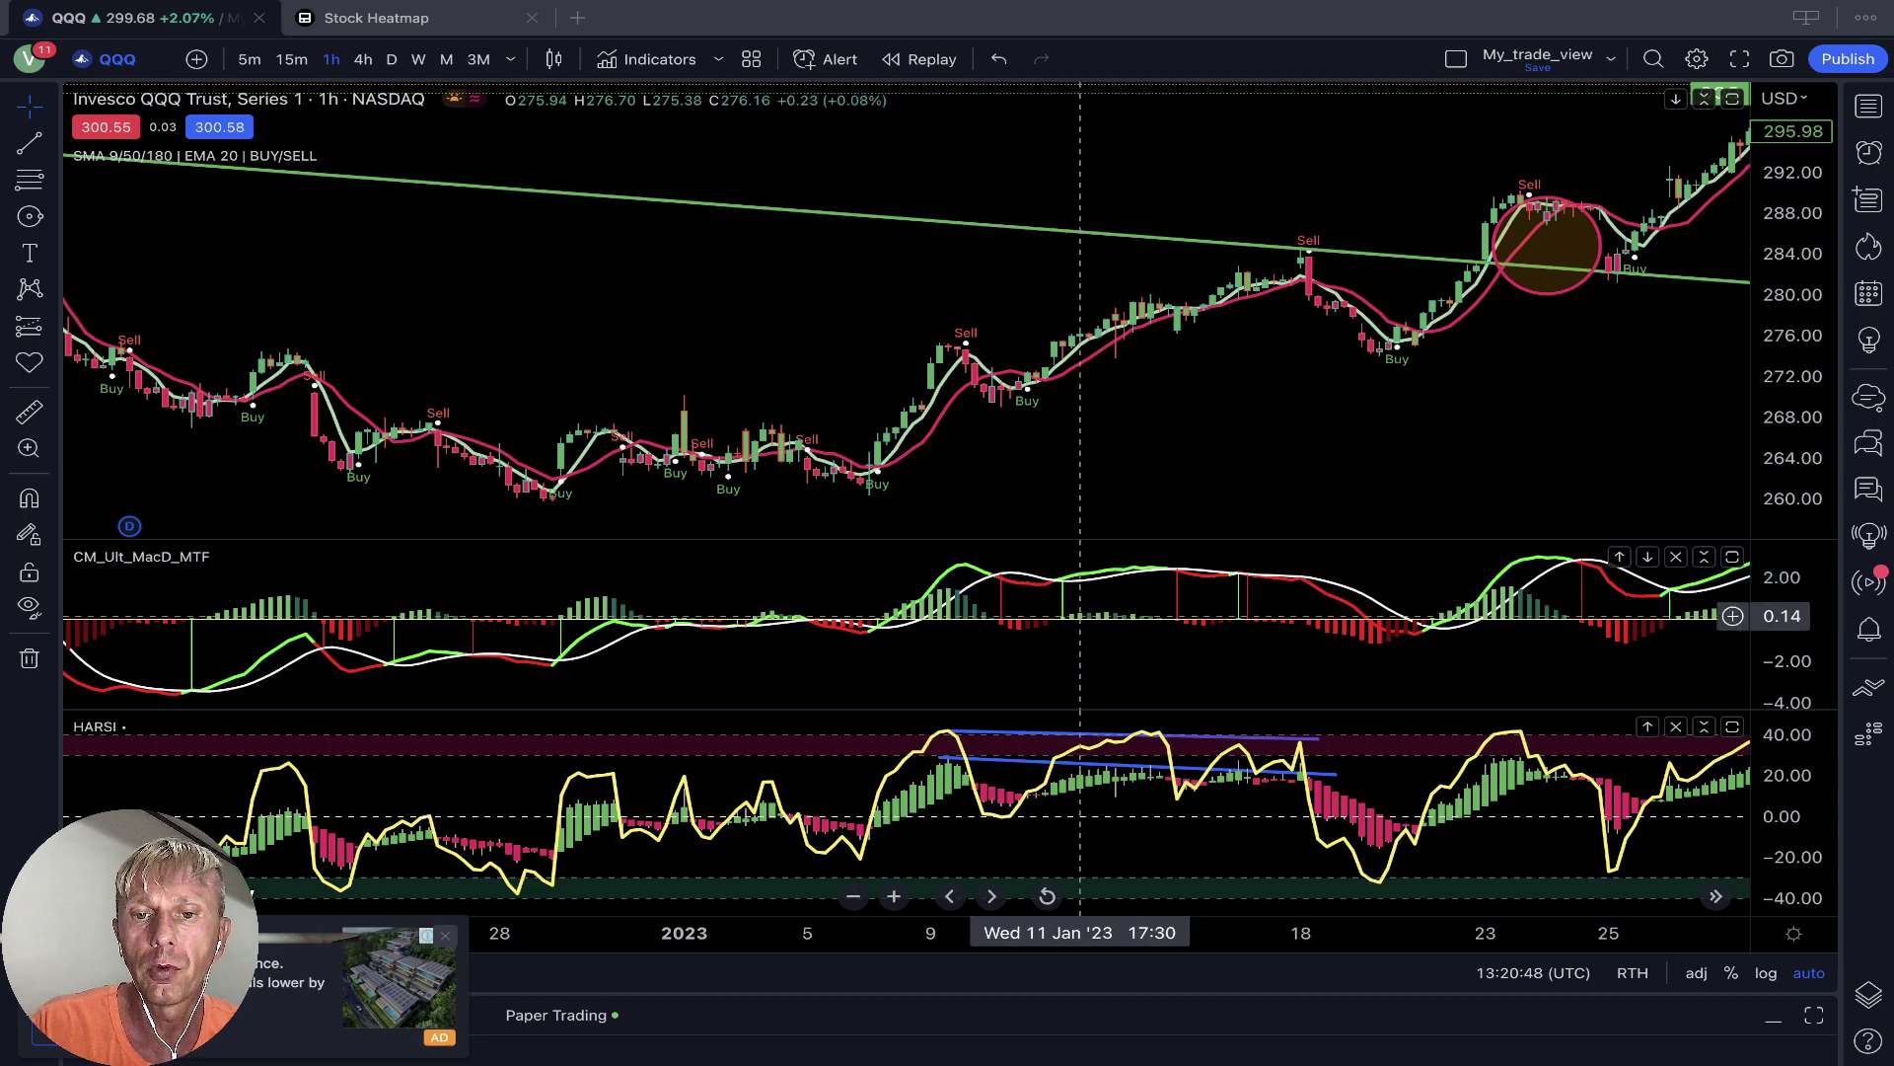
pyautogui.click(1089, 734)
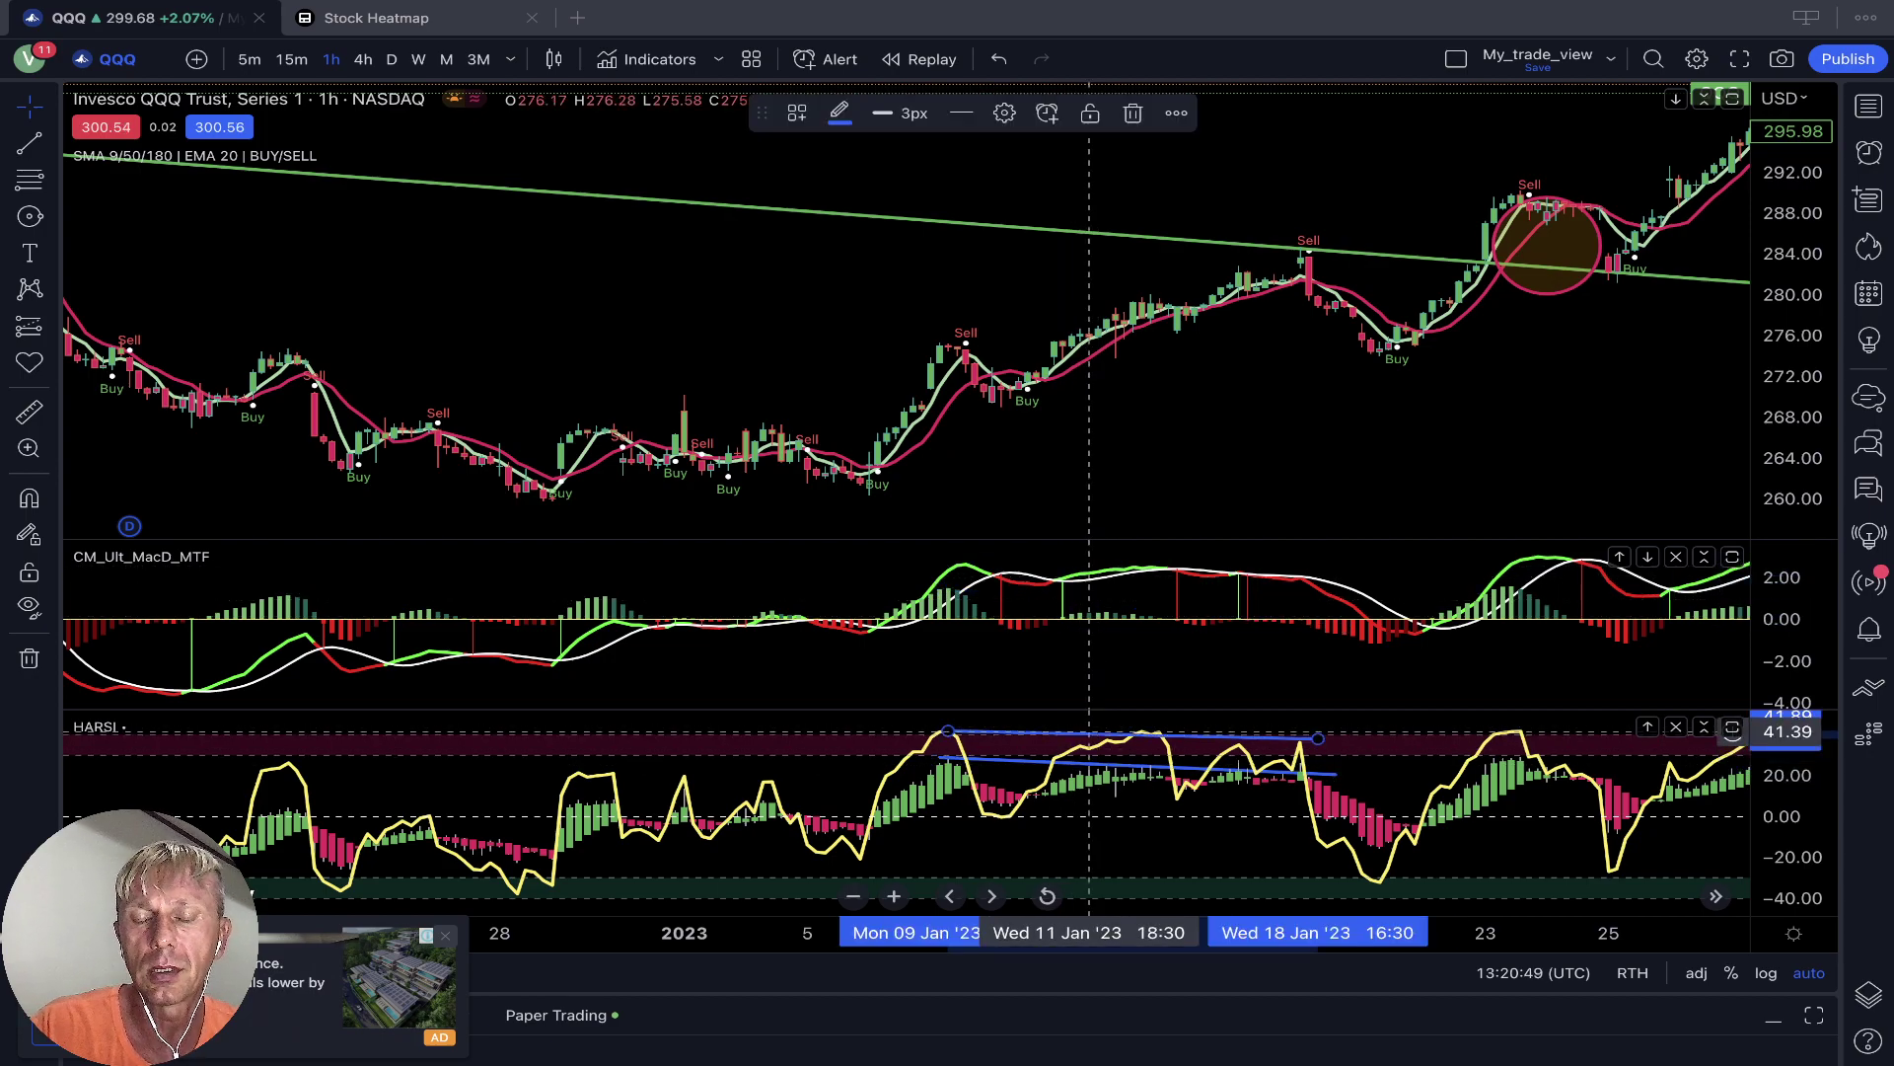
pyautogui.press('Delete')
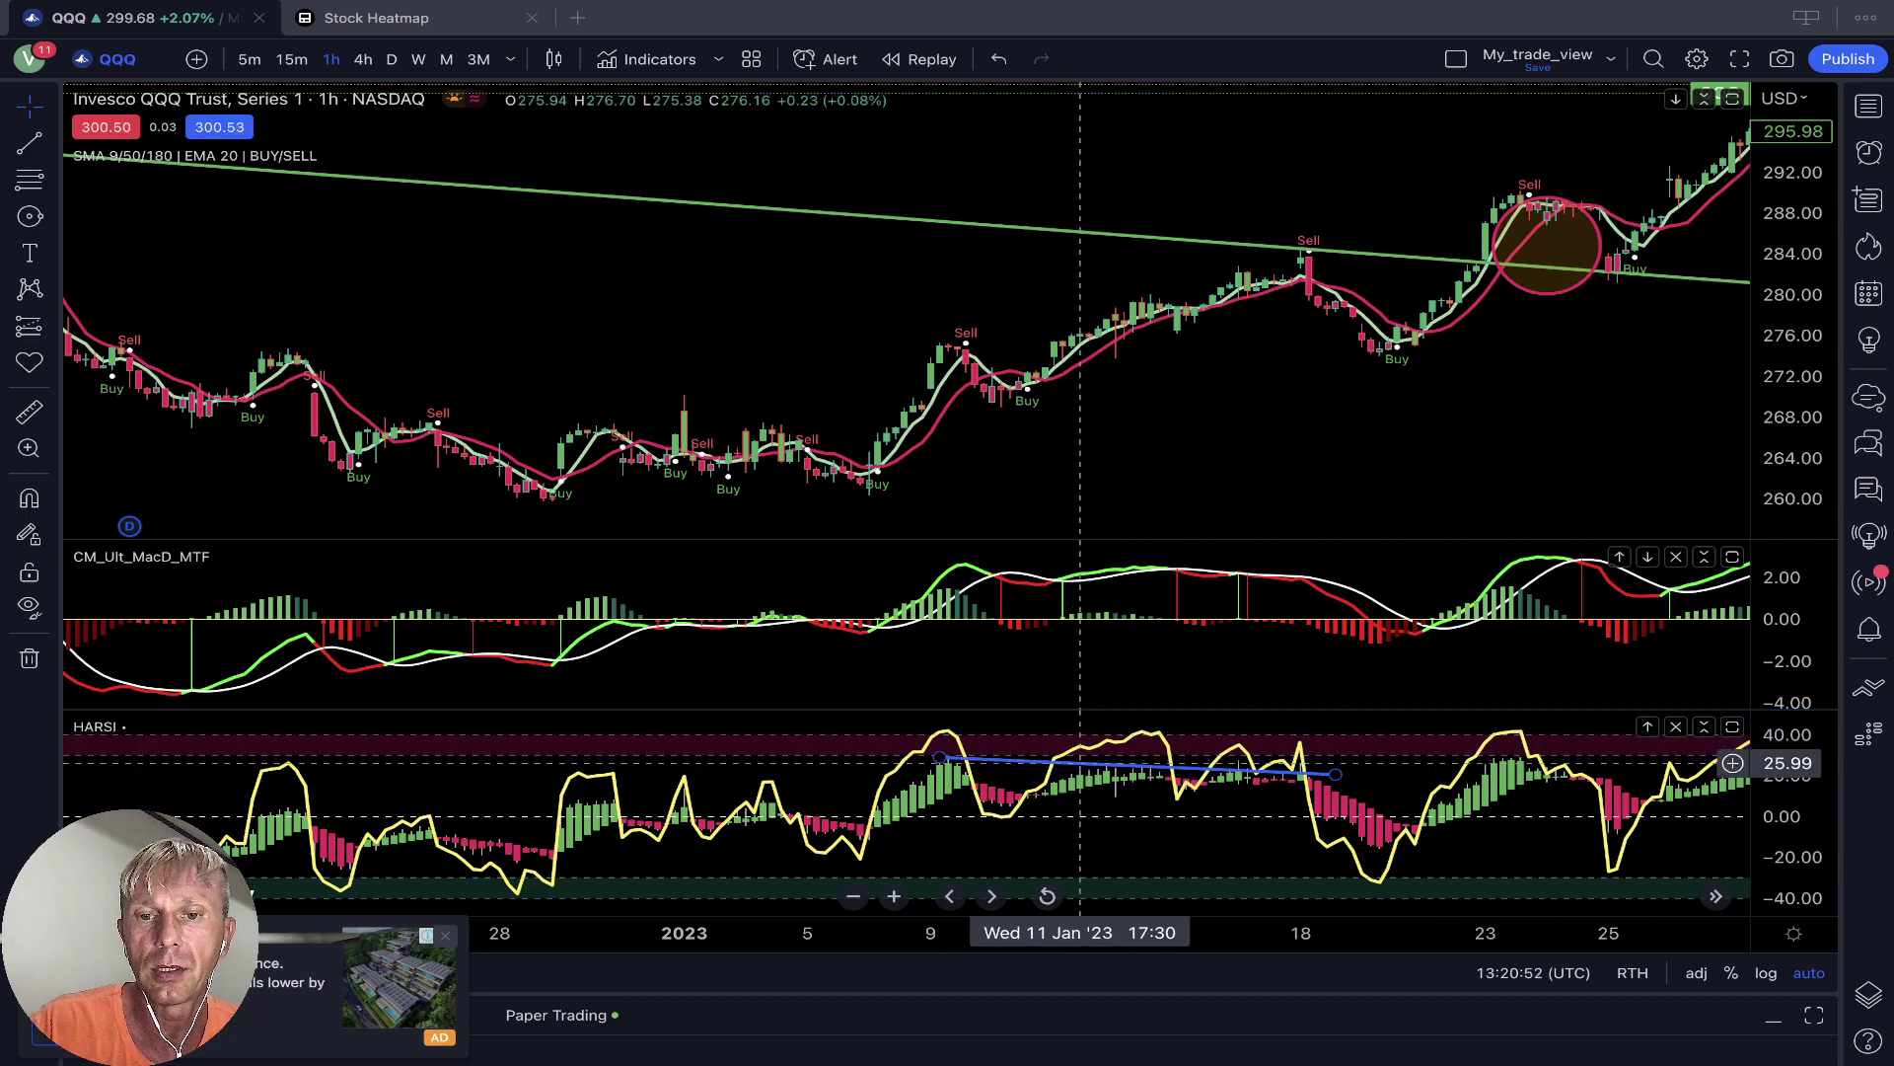
pyautogui.click(1079, 764)
pyautogui.press('Delete')
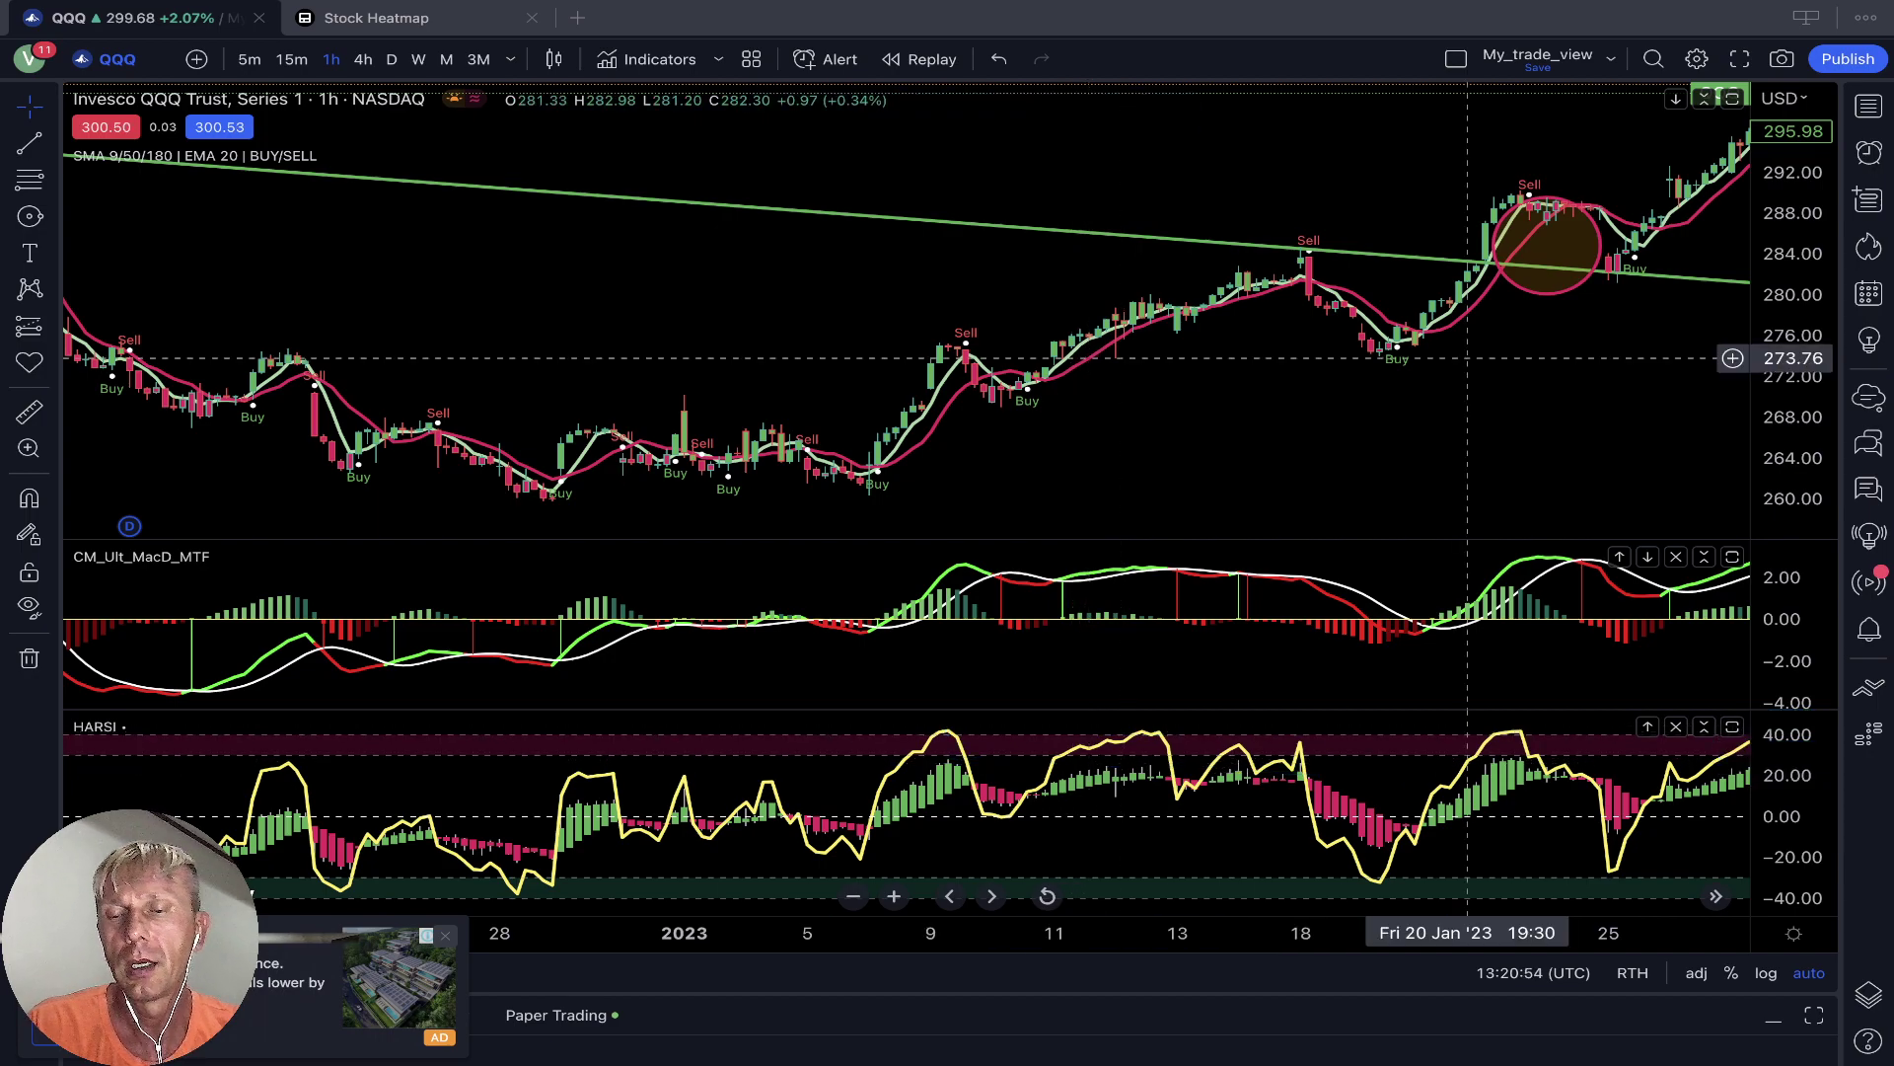
# Show the SMA3 and EMA1 lines of the SMA 9/50/180 | EMA 20 | BUY/SELL indicator on the price chart
pyautogui.moveTo(1573, 414); pyautogui.dragTo(730, 404)
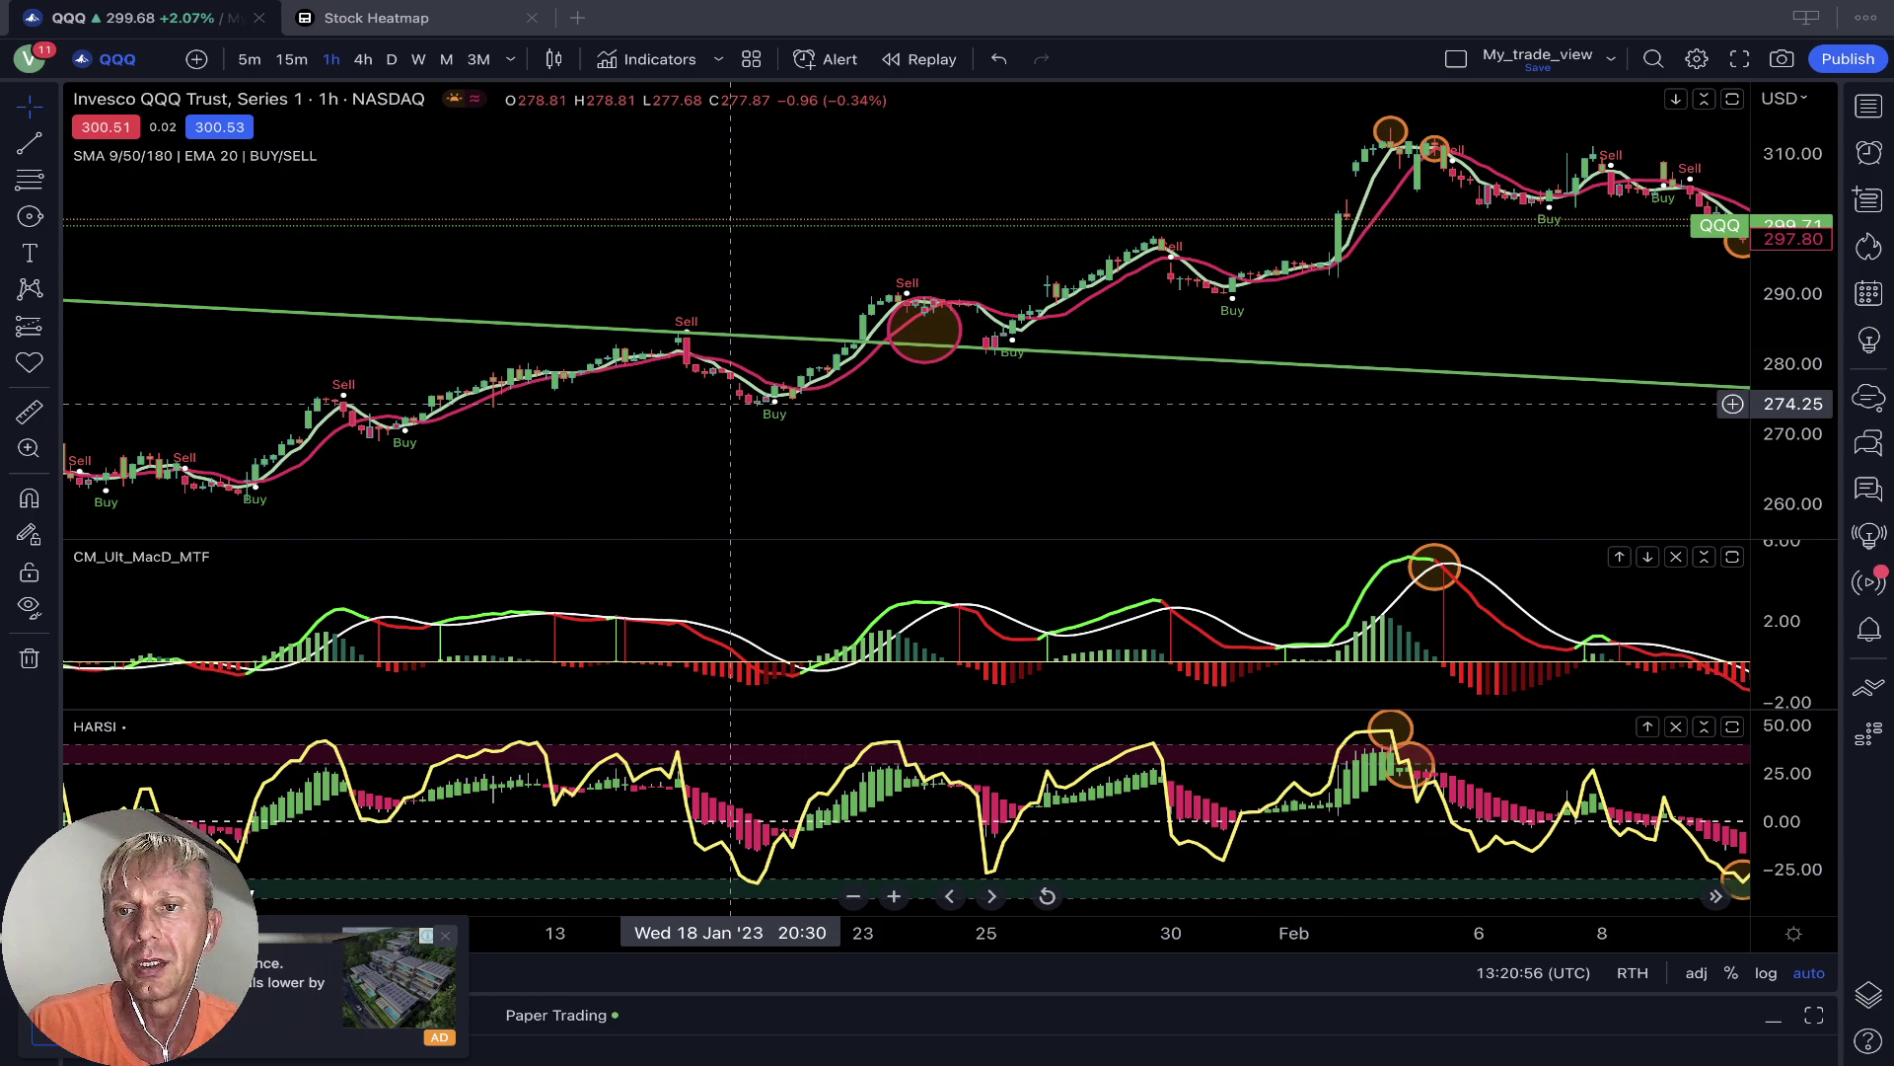
pyautogui.moveTo(1637, 482); pyautogui.dragTo(719, 473)
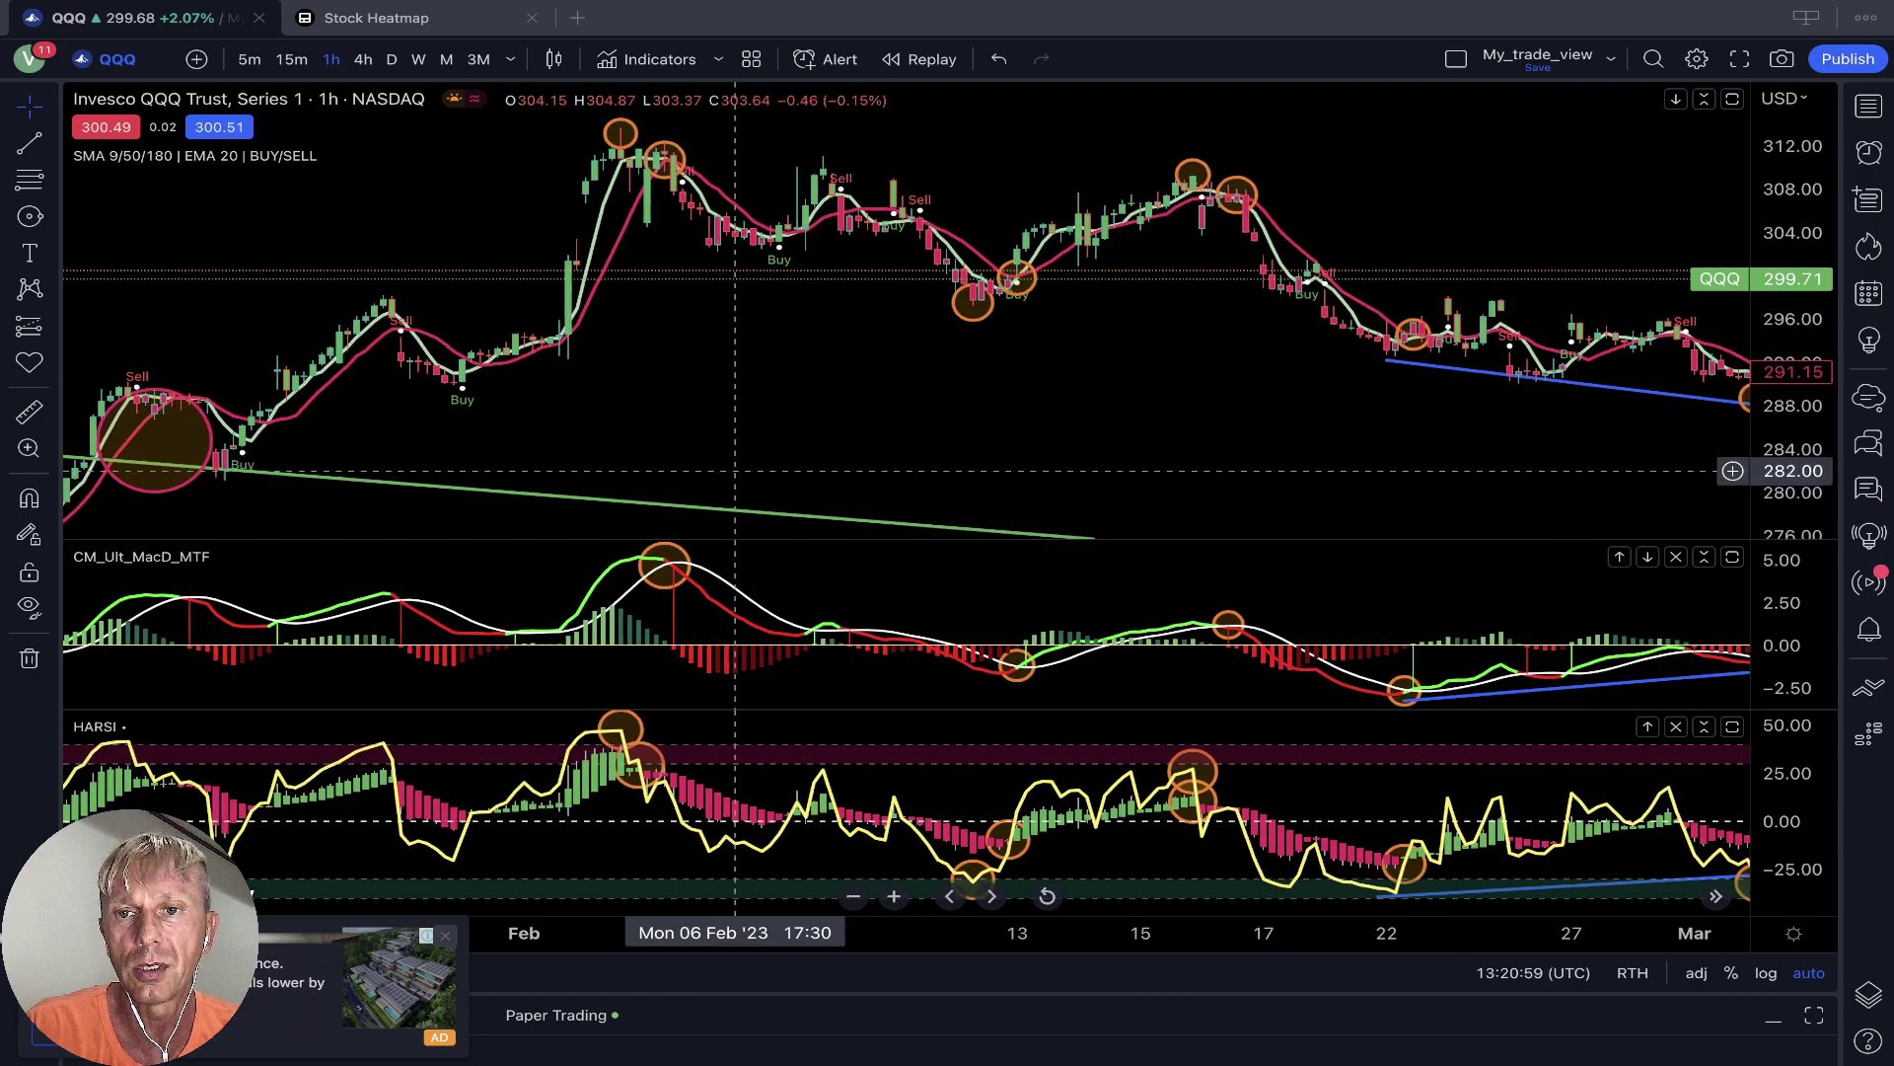
pyautogui.moveTo(1395, 457); pyautogui.dragTo(1154, 444)
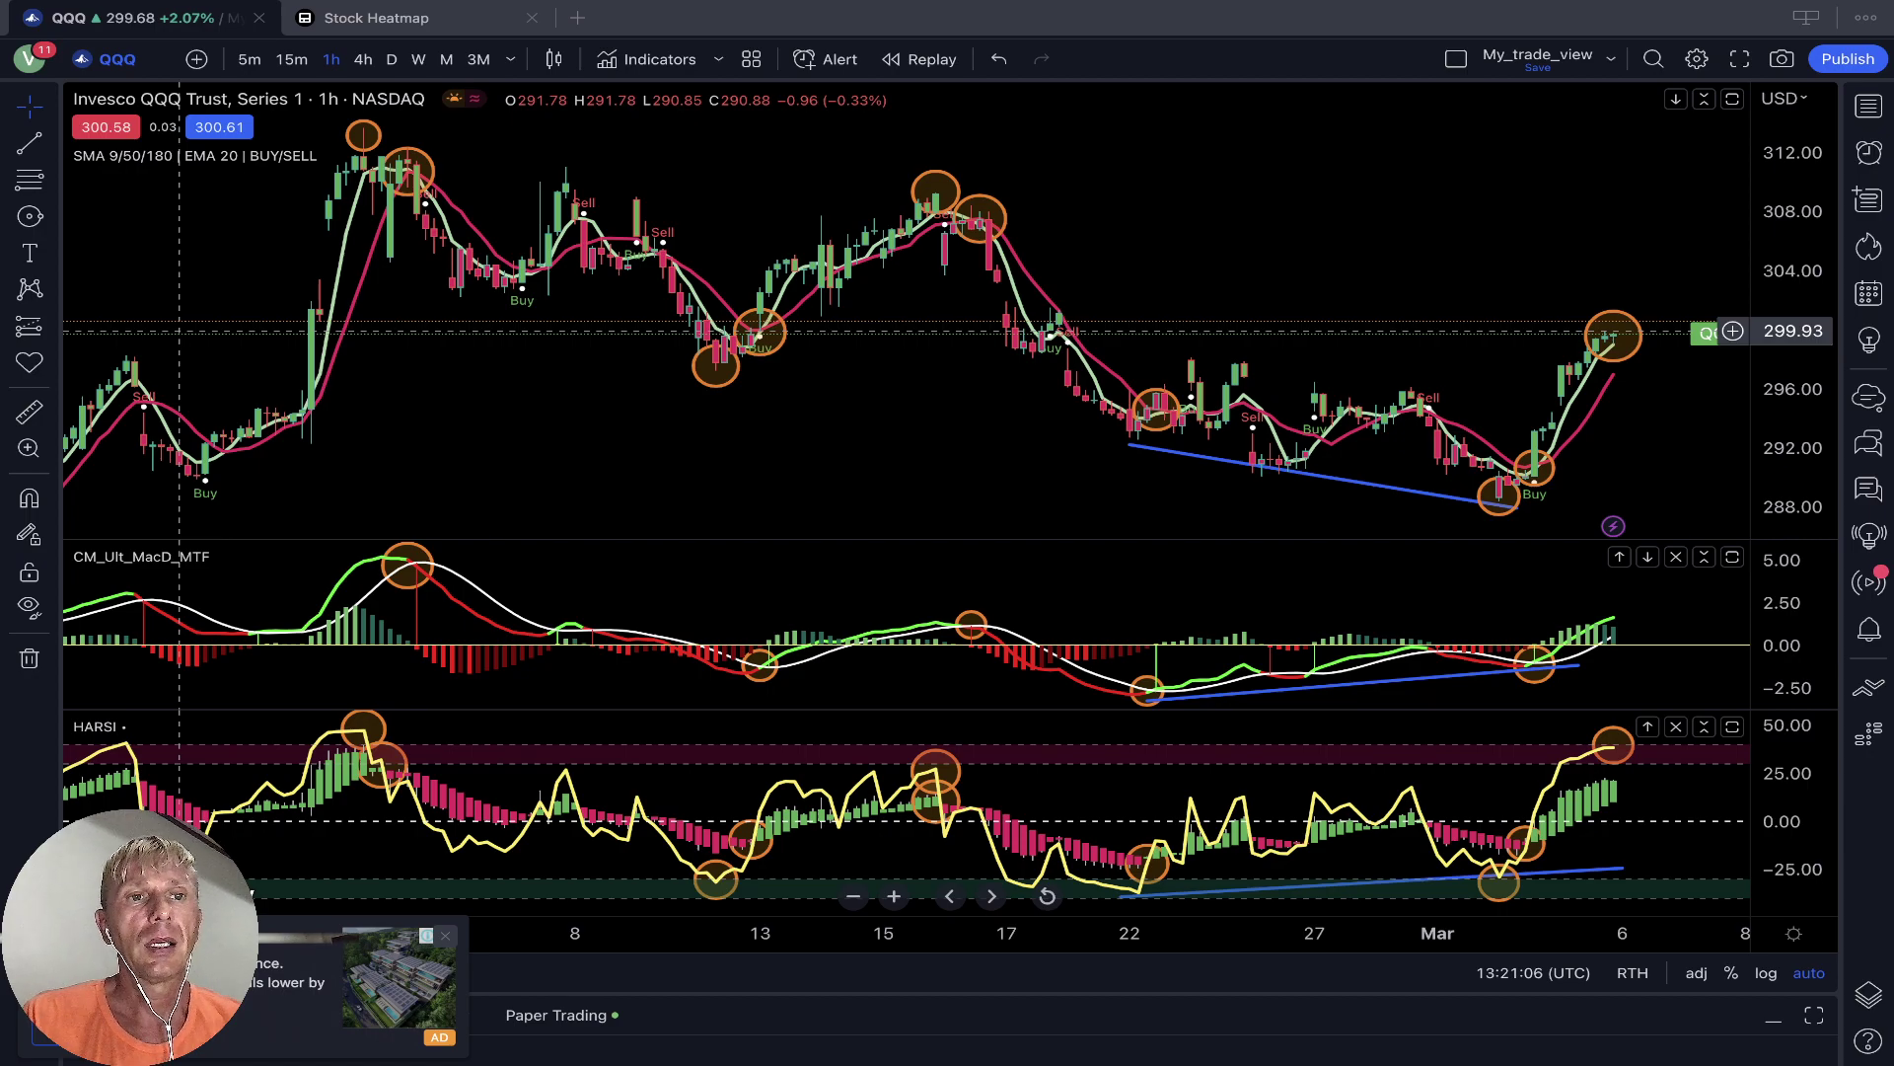
pyautogui.moveTo(247, 155)
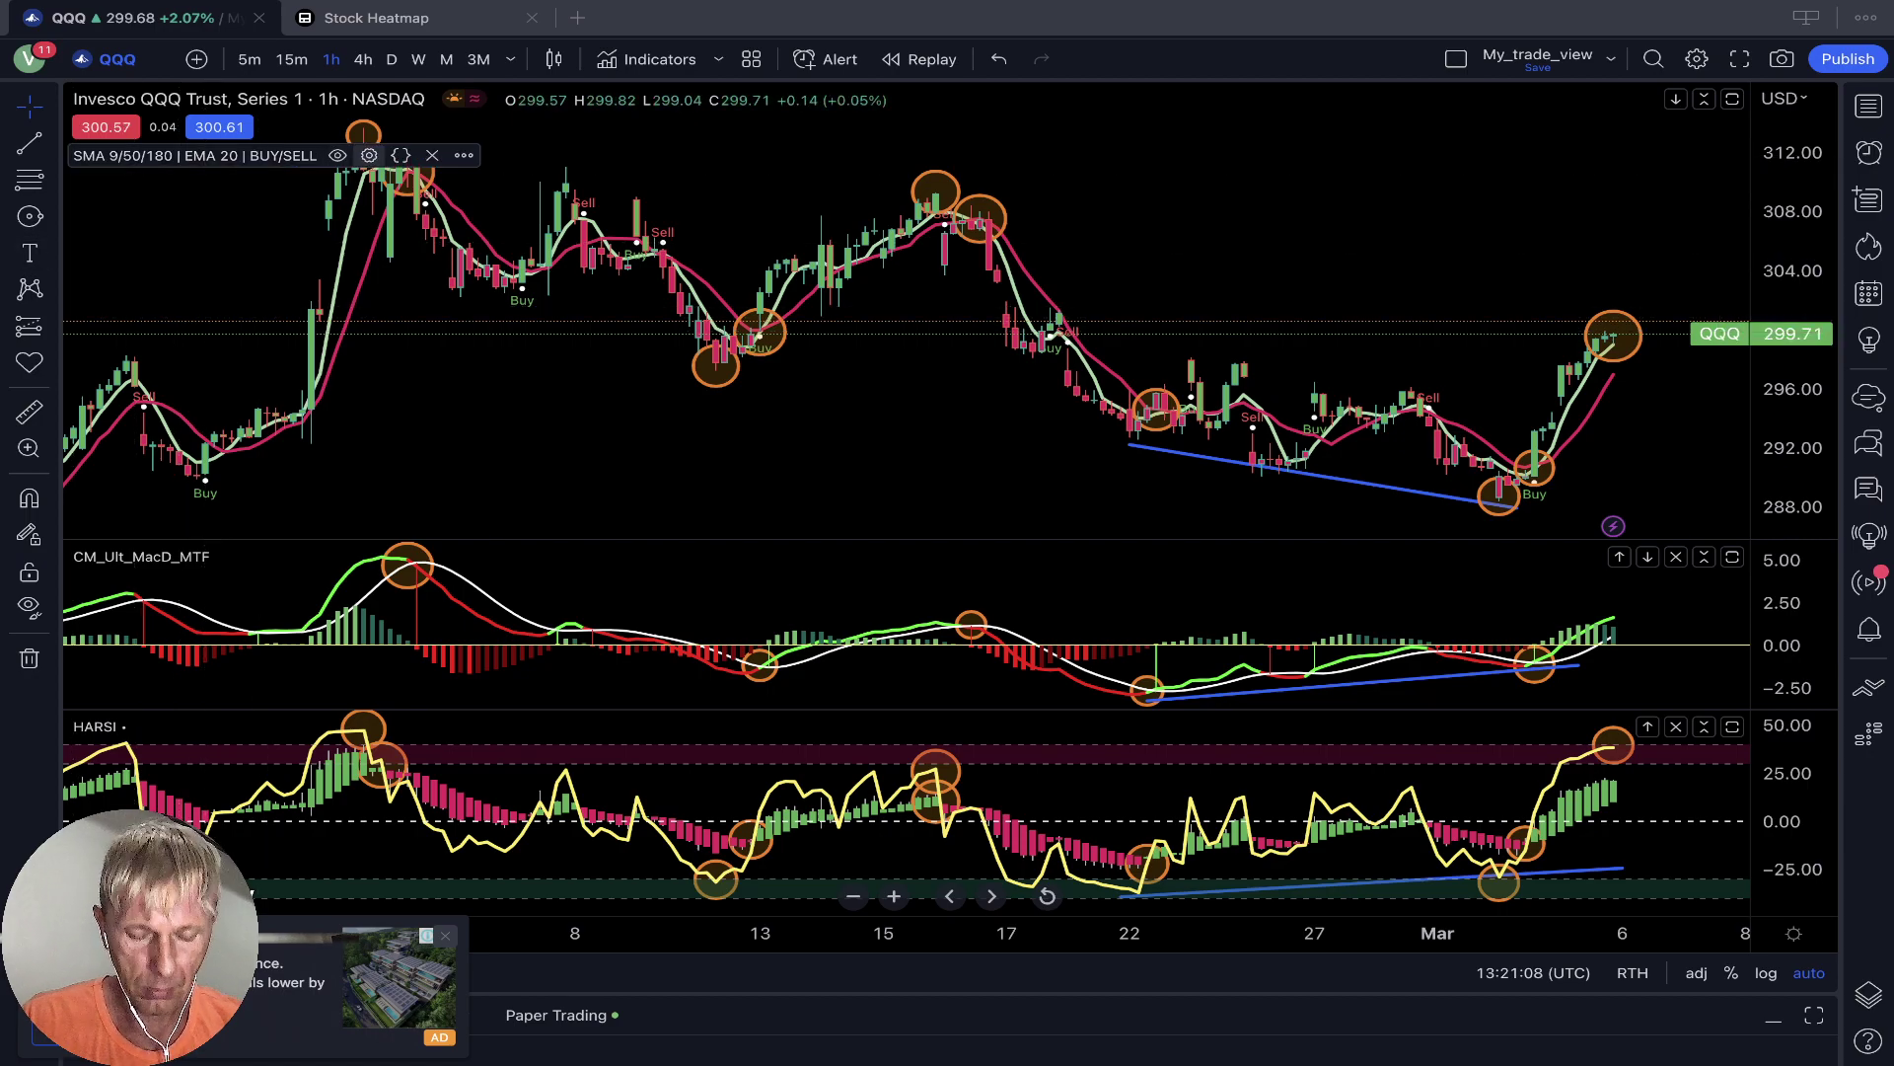
pyautogui.click(369, 155)
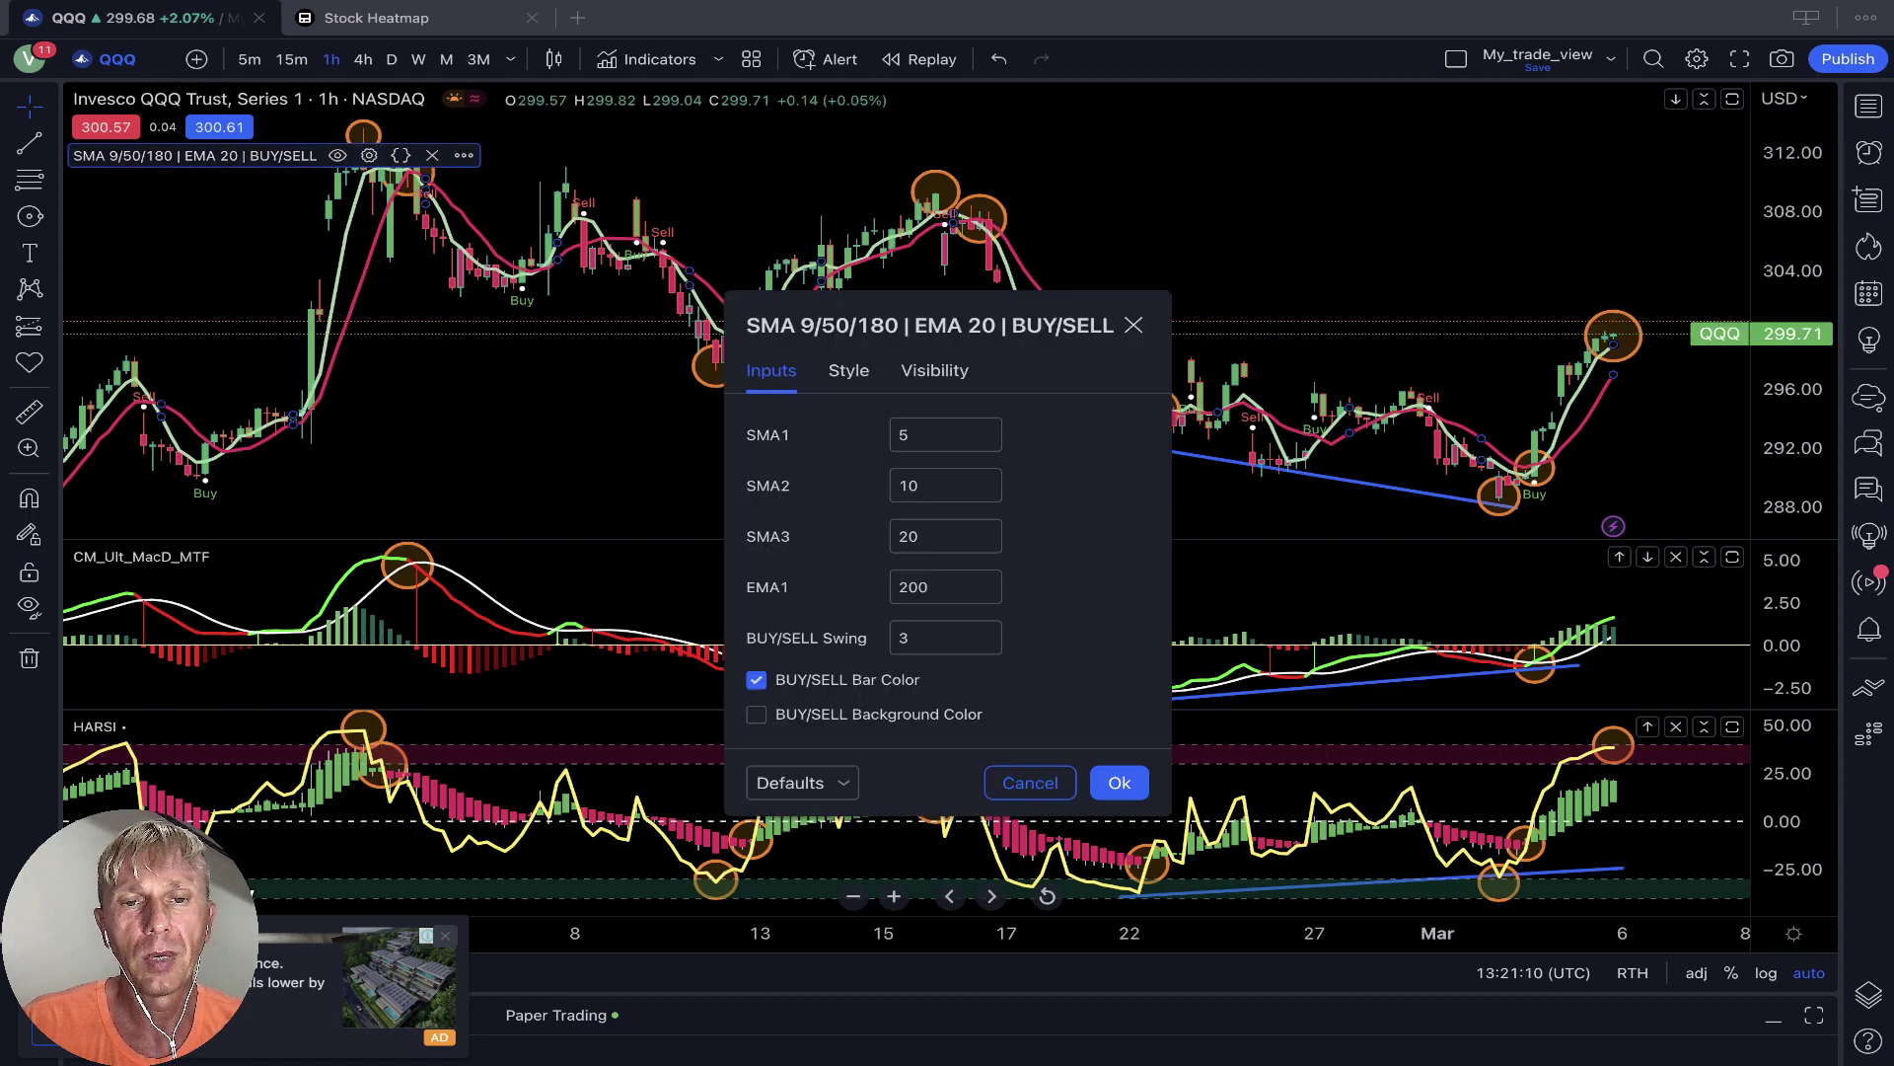
pyautogui.click(848, 370)
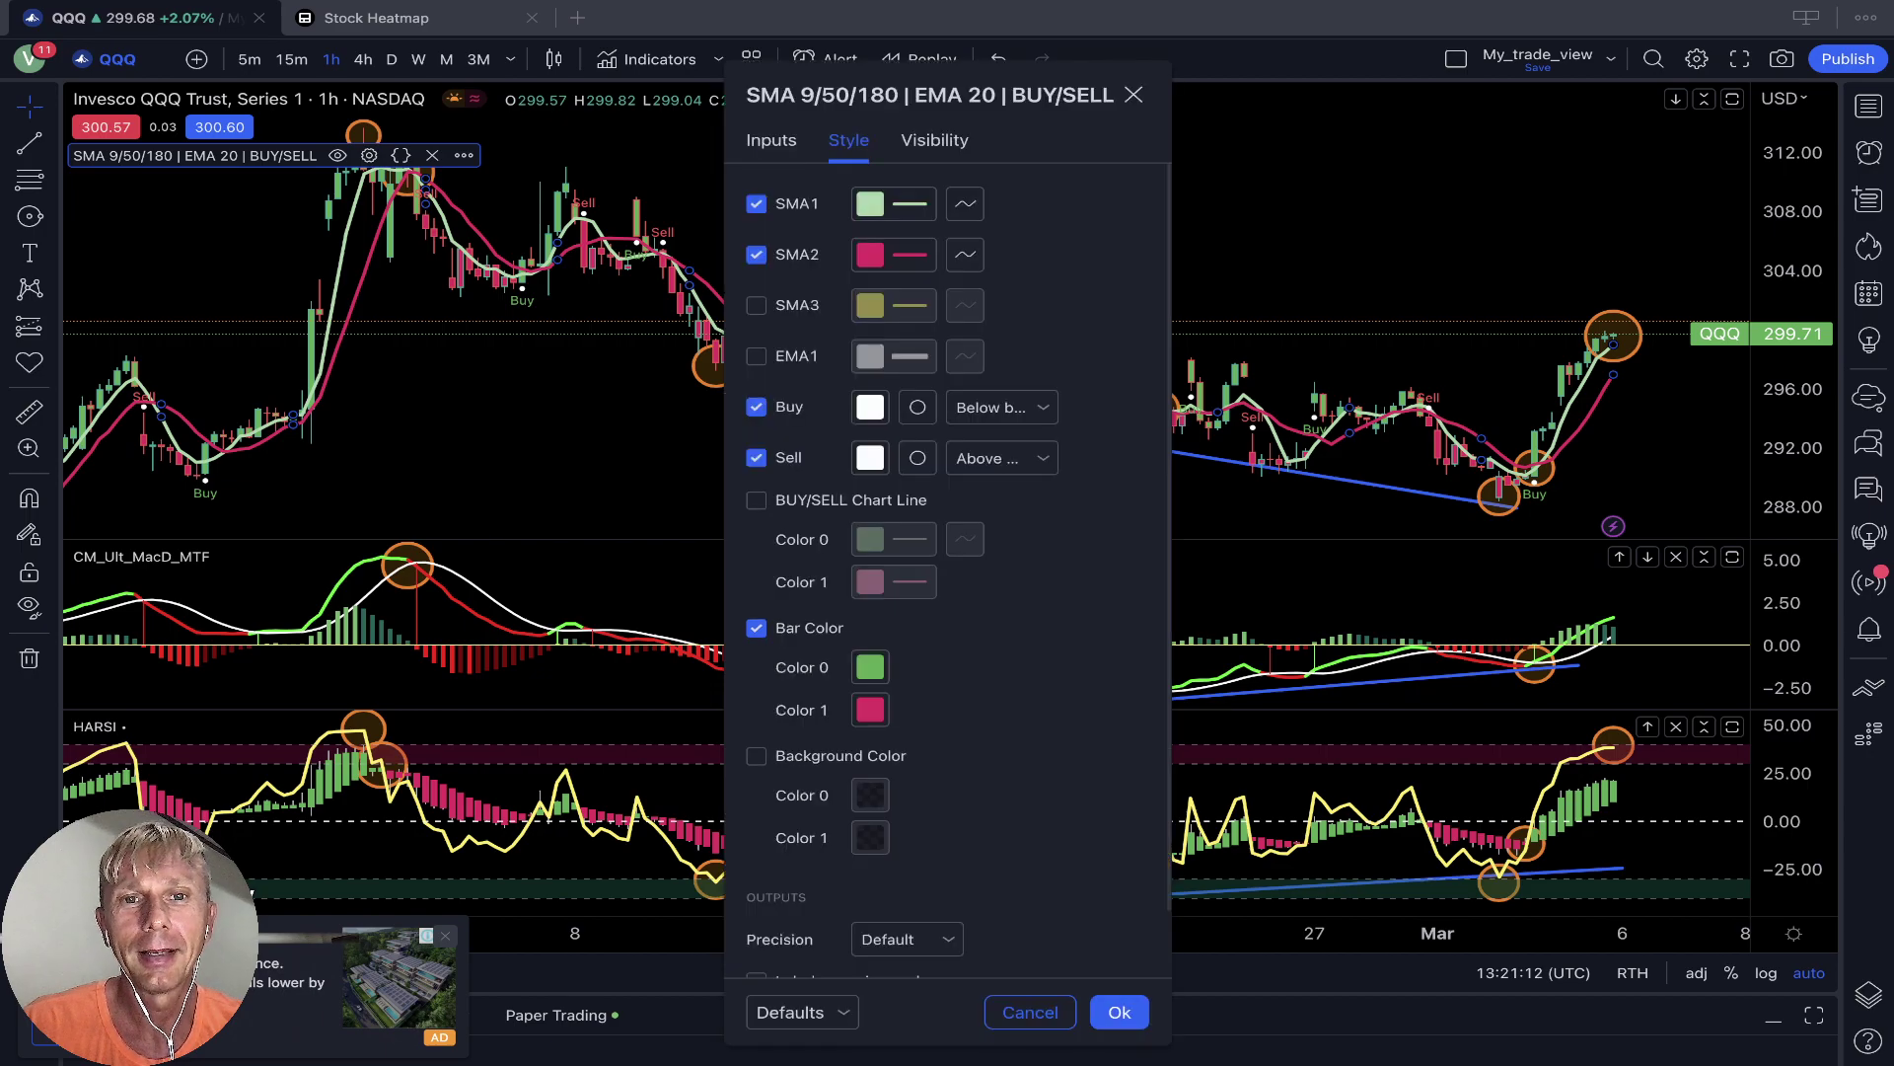
pyautogui.click(755, 305)
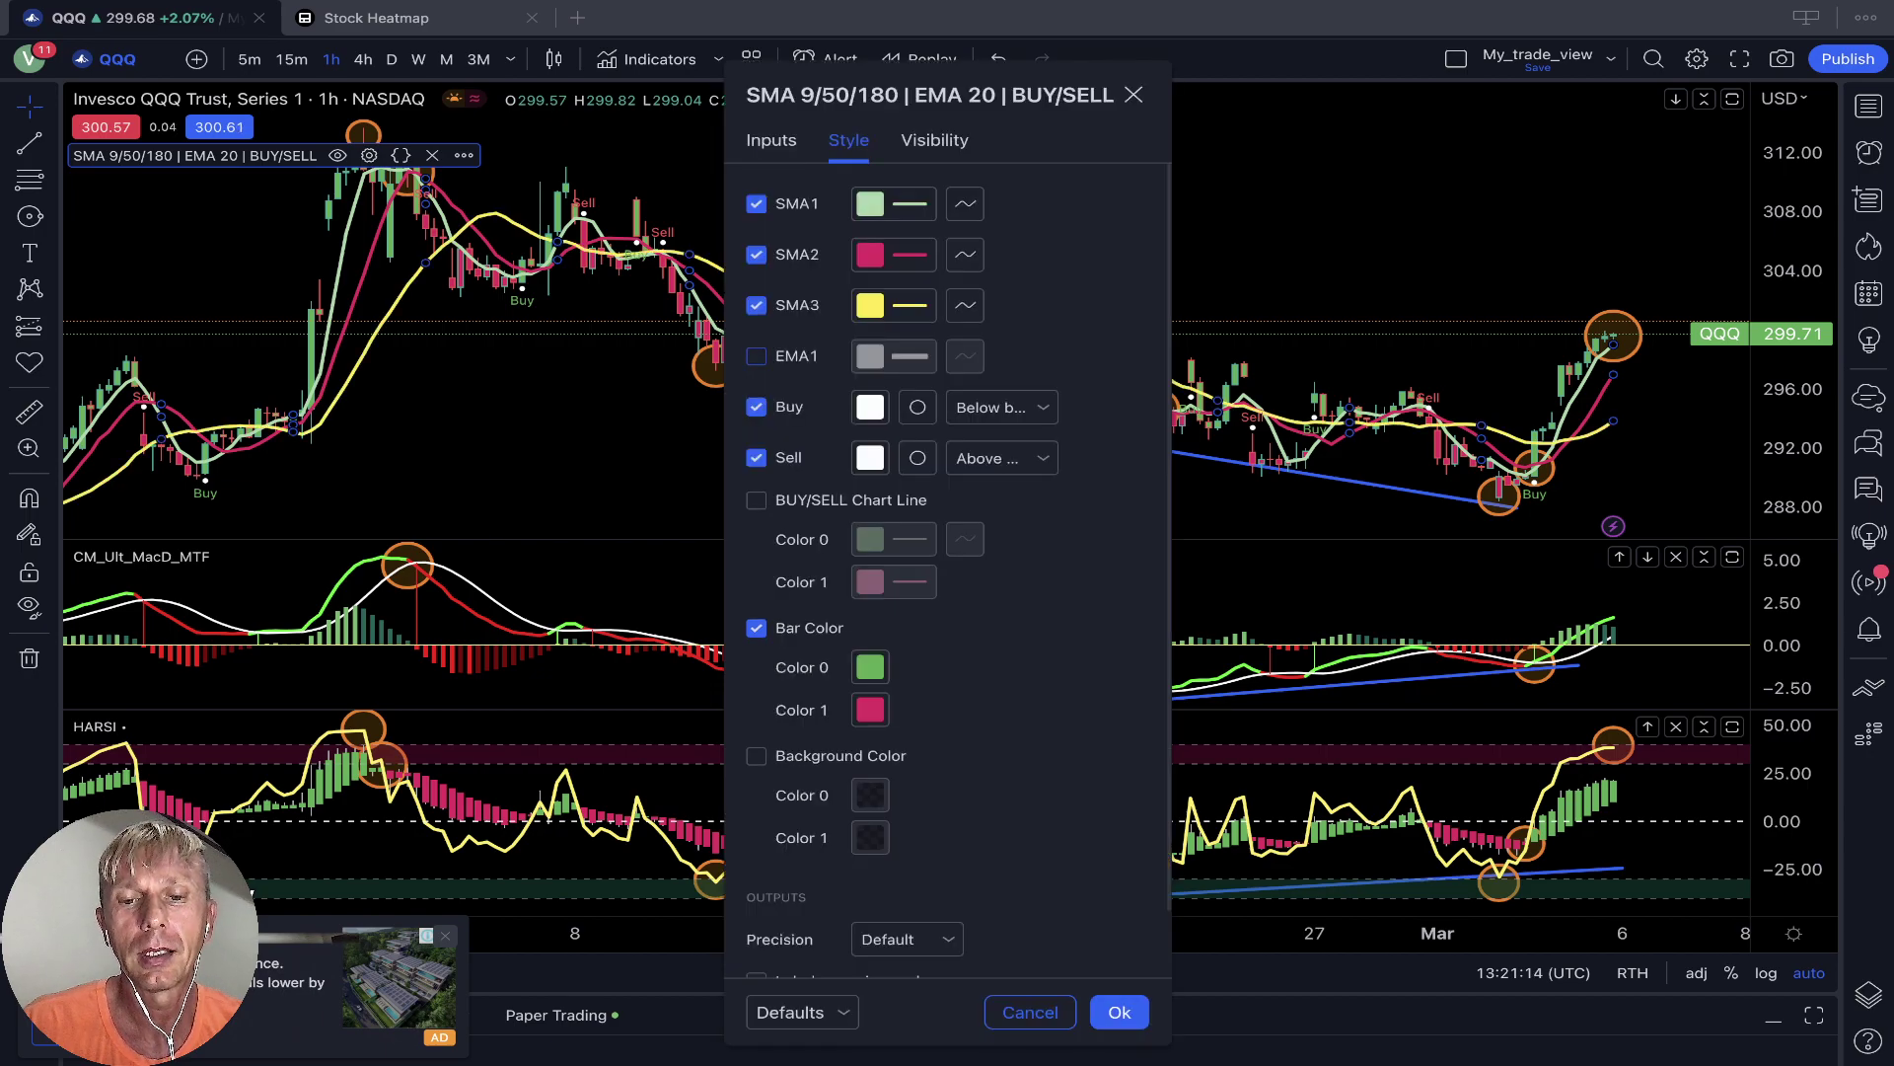
pyautogui.click(756, 355)
pyautogui.click(1119, 1011)
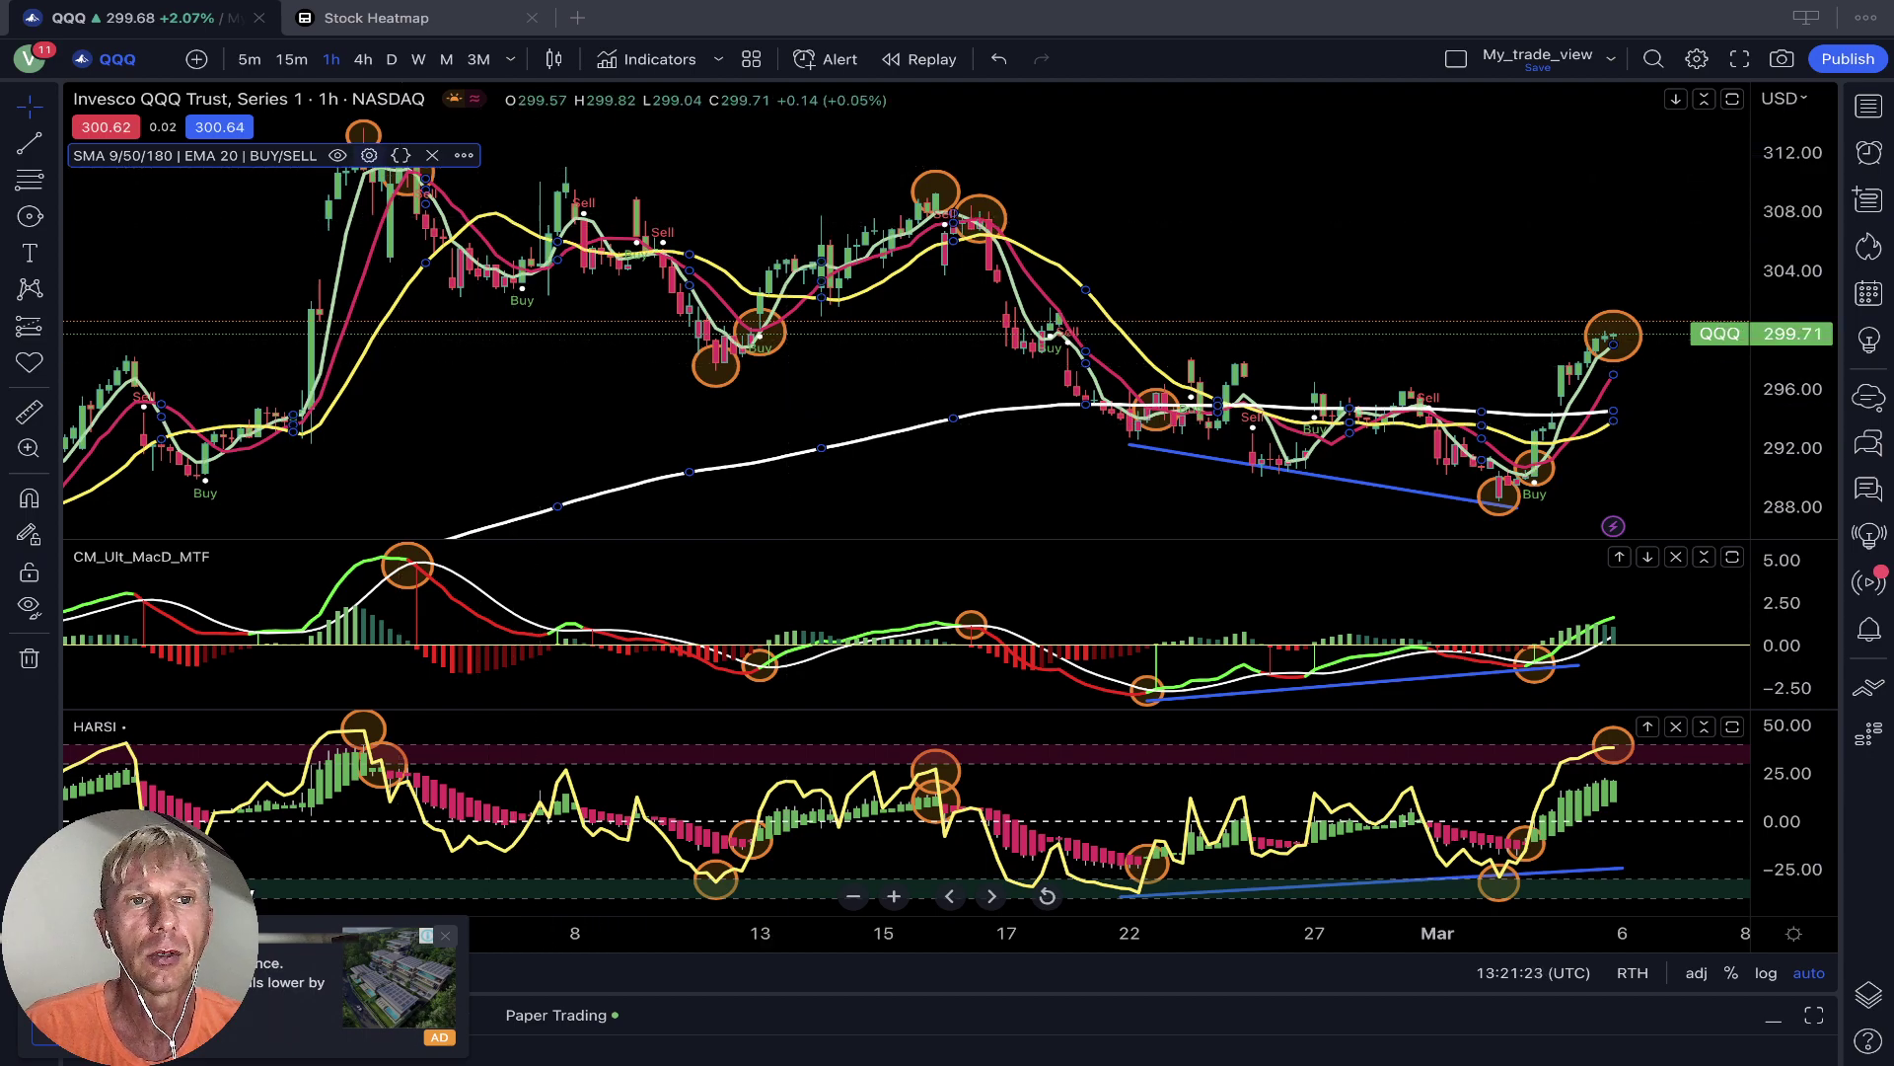
# Examine the February to early March price swings against the yellow SMA3, the white EMA1 and the circled MACD and HARSI turning points
pyautogui.hscroll(-5, 553, 158)
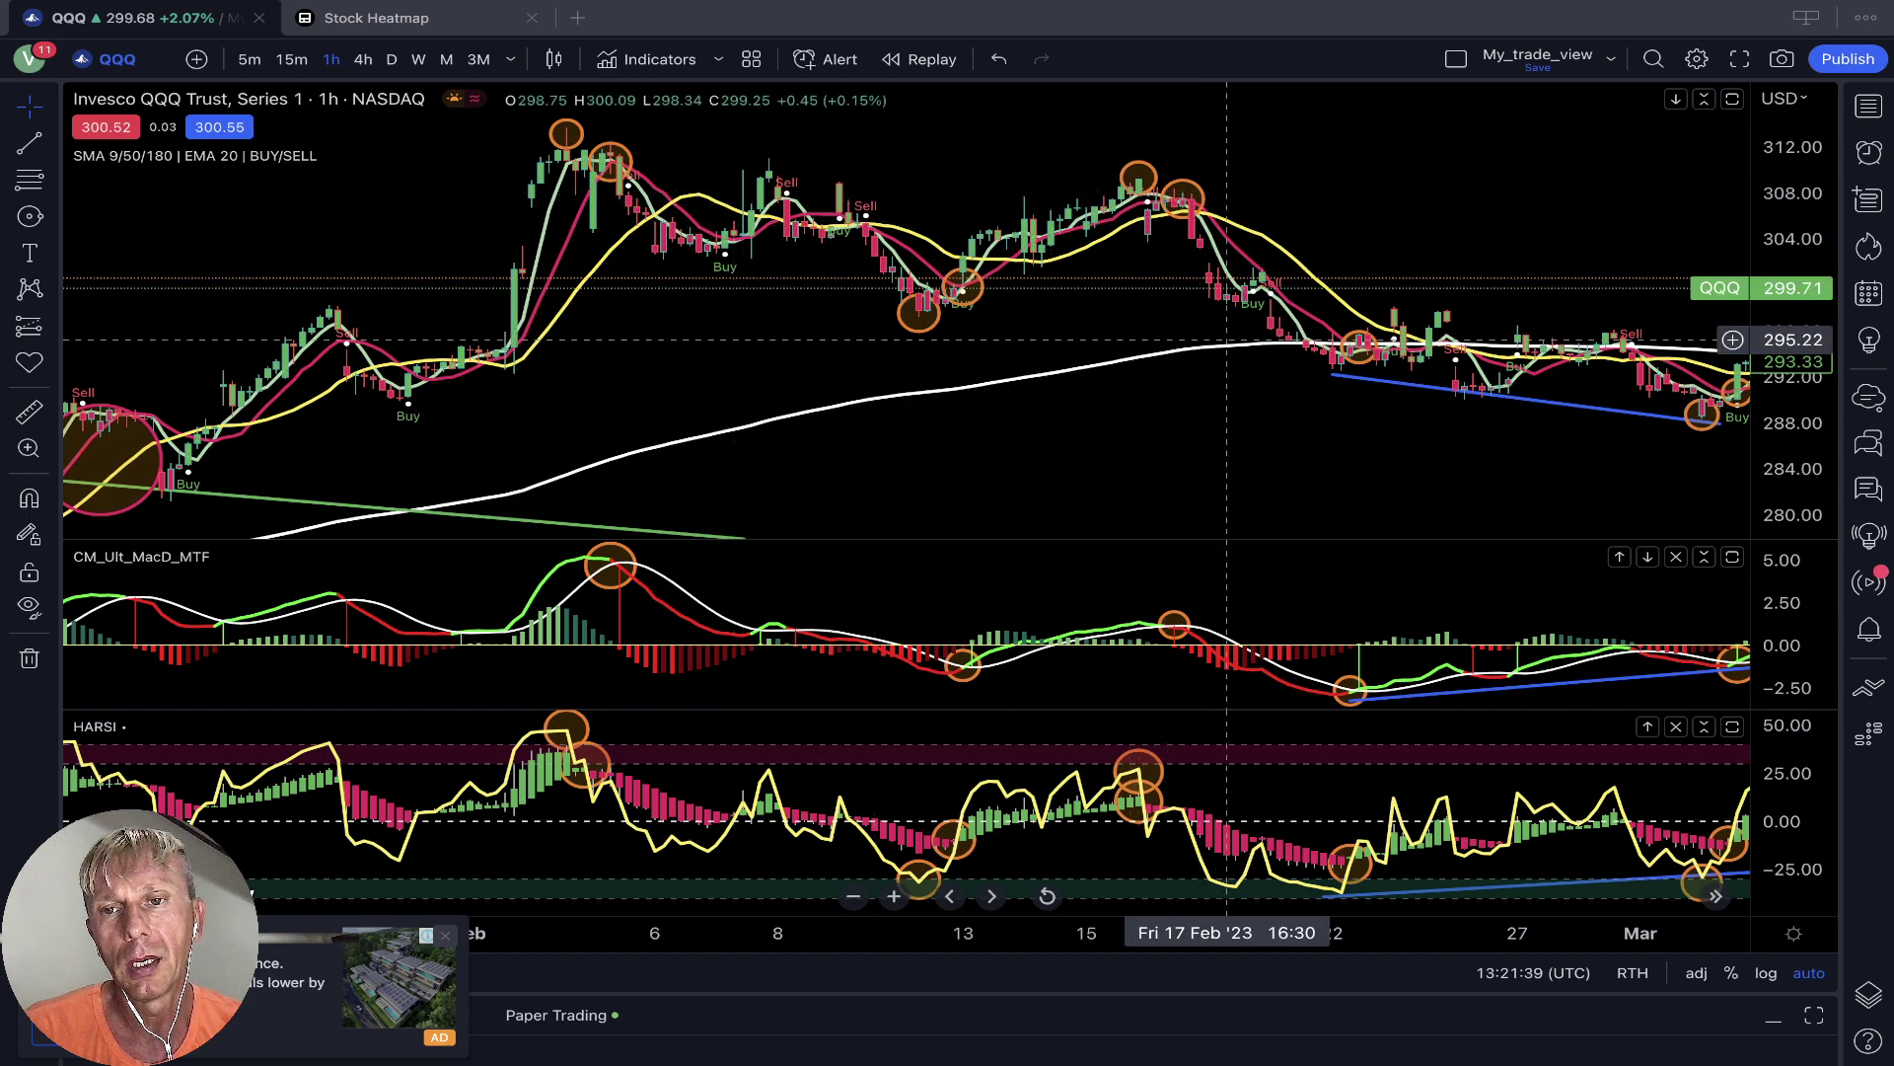
pyautogui.moveTo(1220, 384); pyautogui.dragTo(1078, 390)
pyautogui.hscroll(5, 1078, 390)
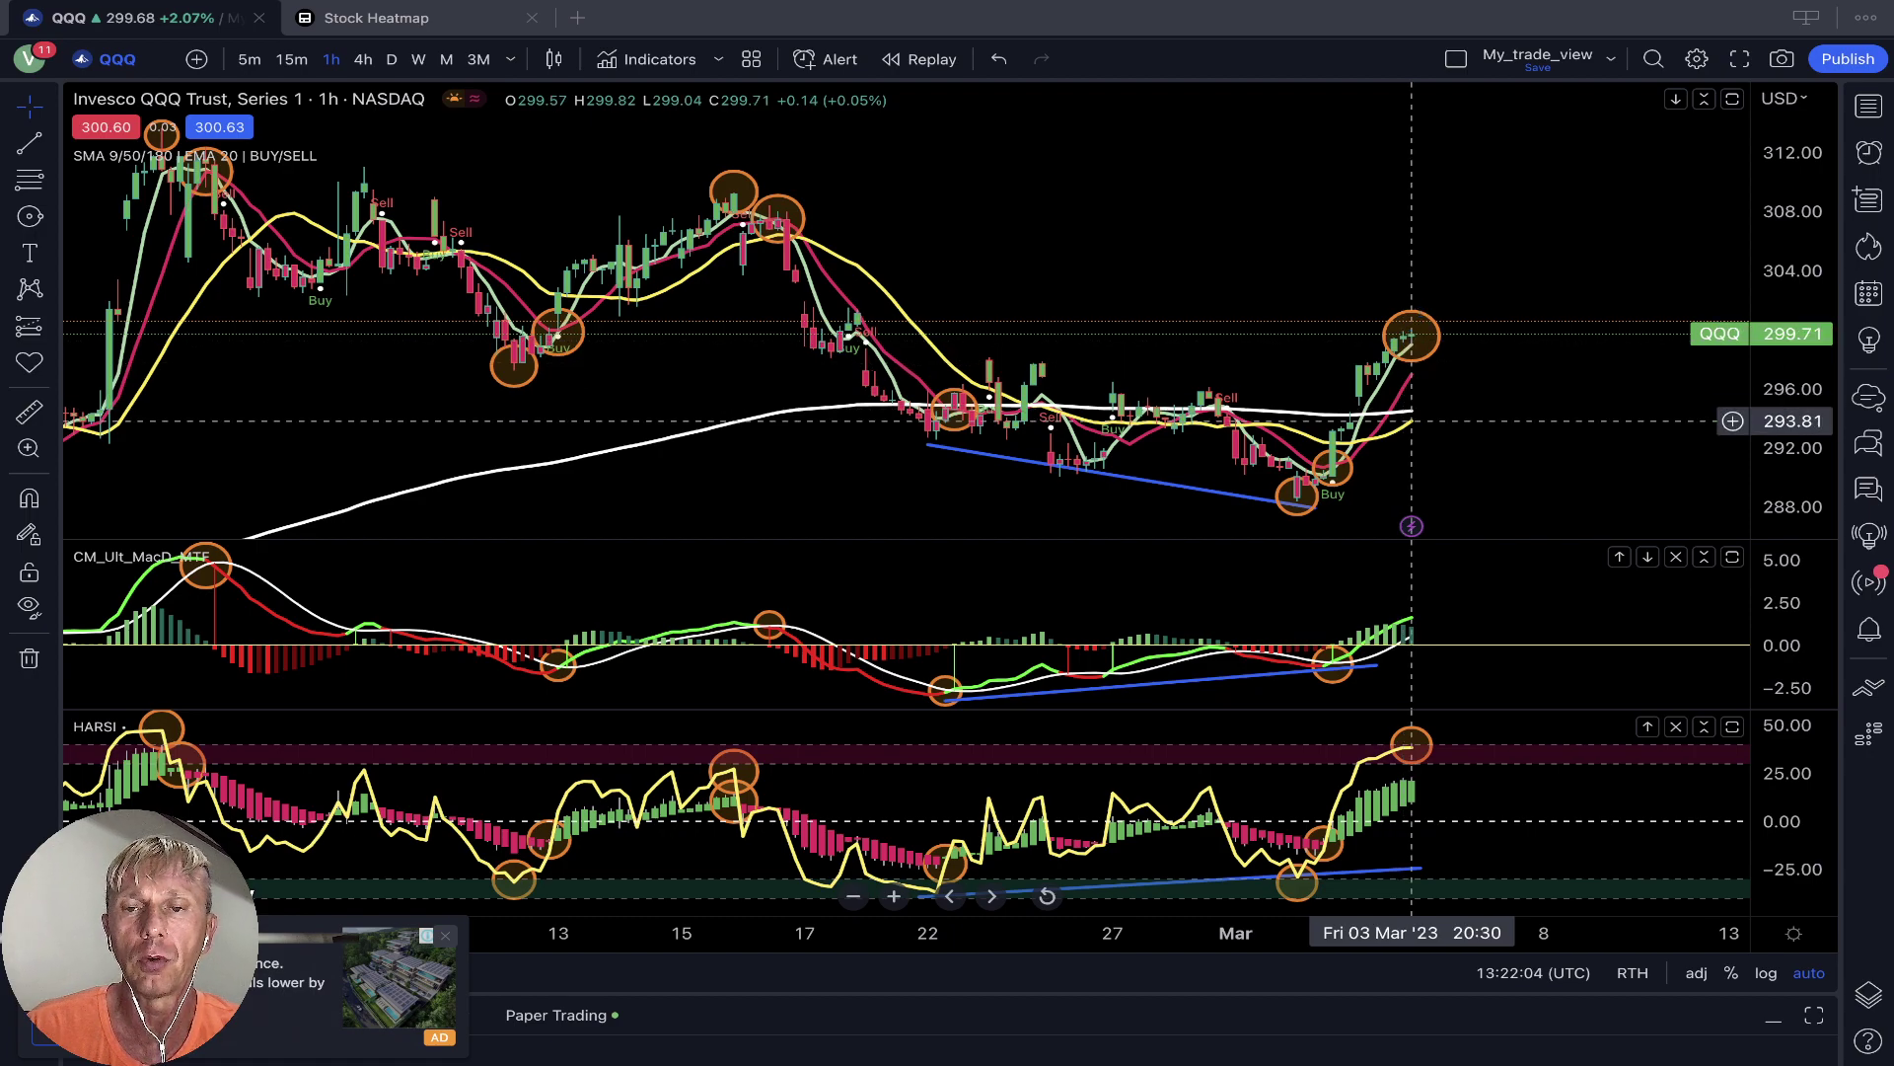
pyautogui.hscroll(-5, 1351, 225)
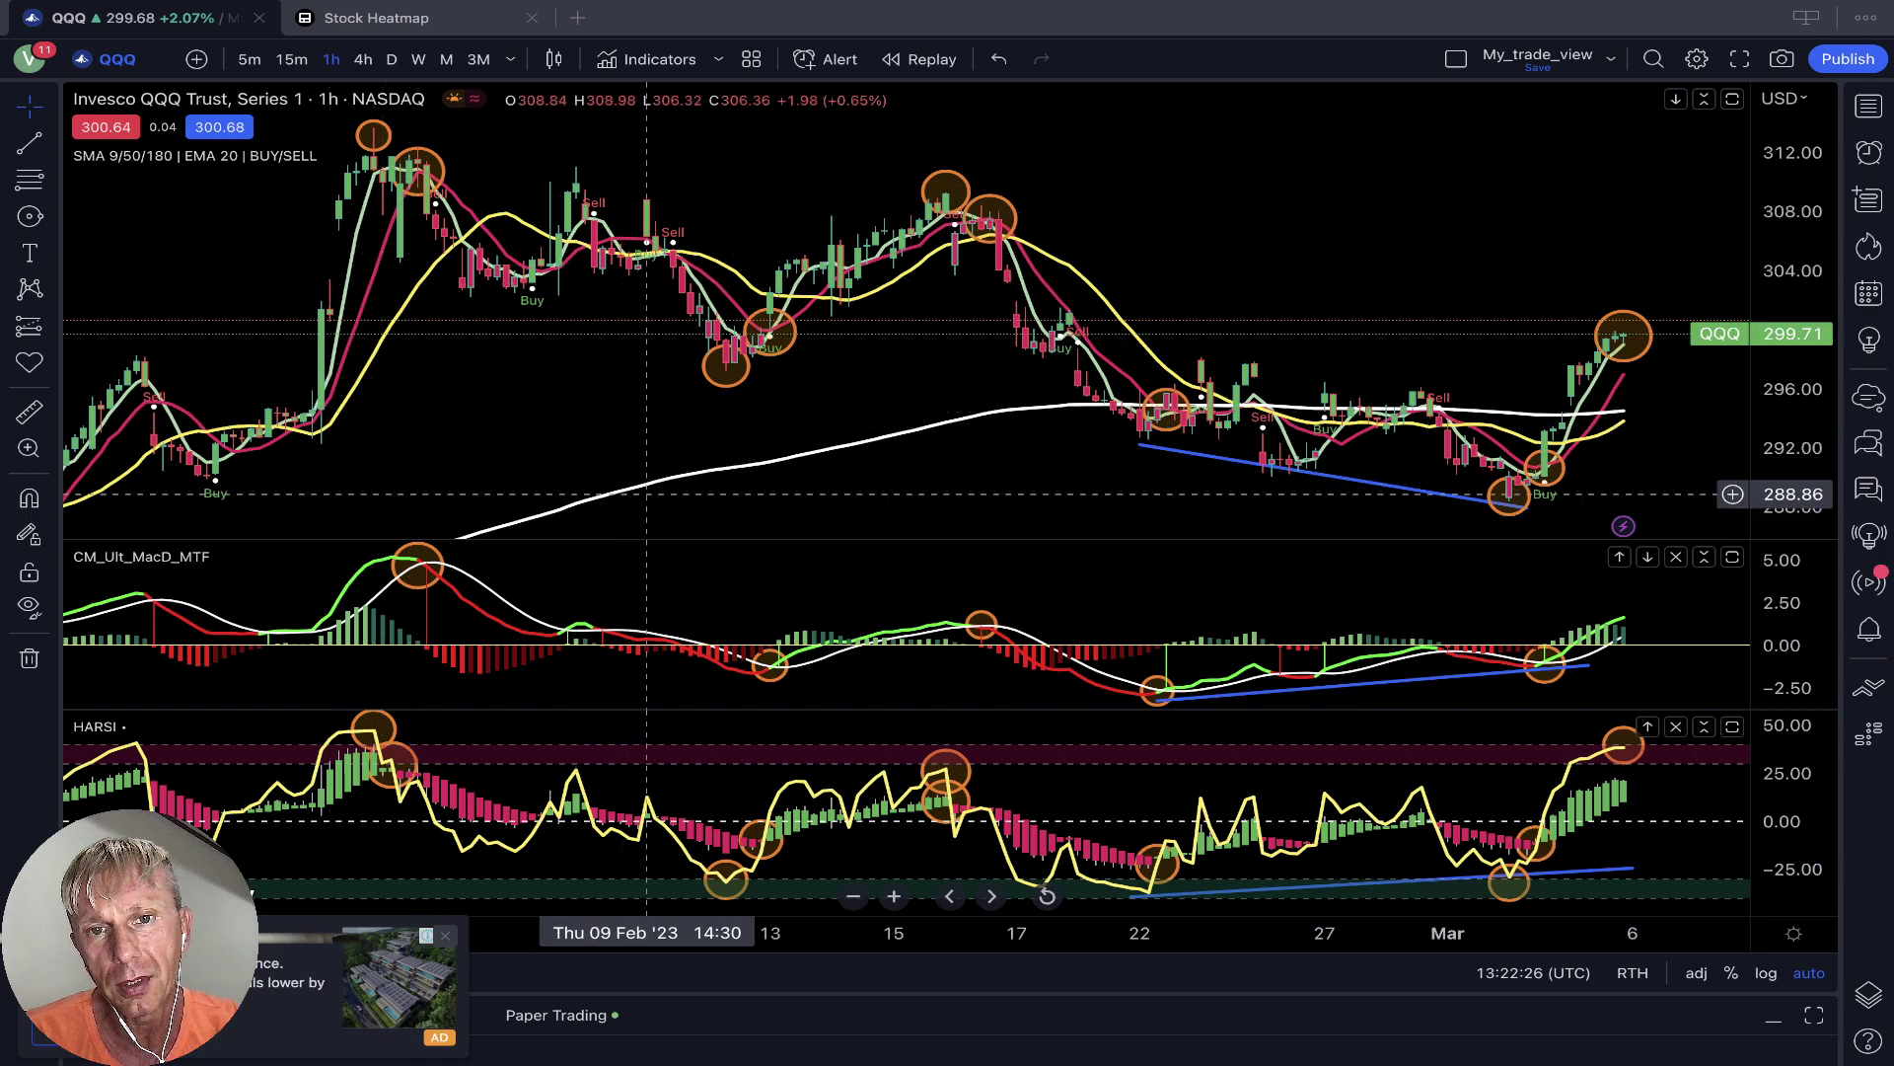
pyautogui.hscroll(-5, 730, 493)
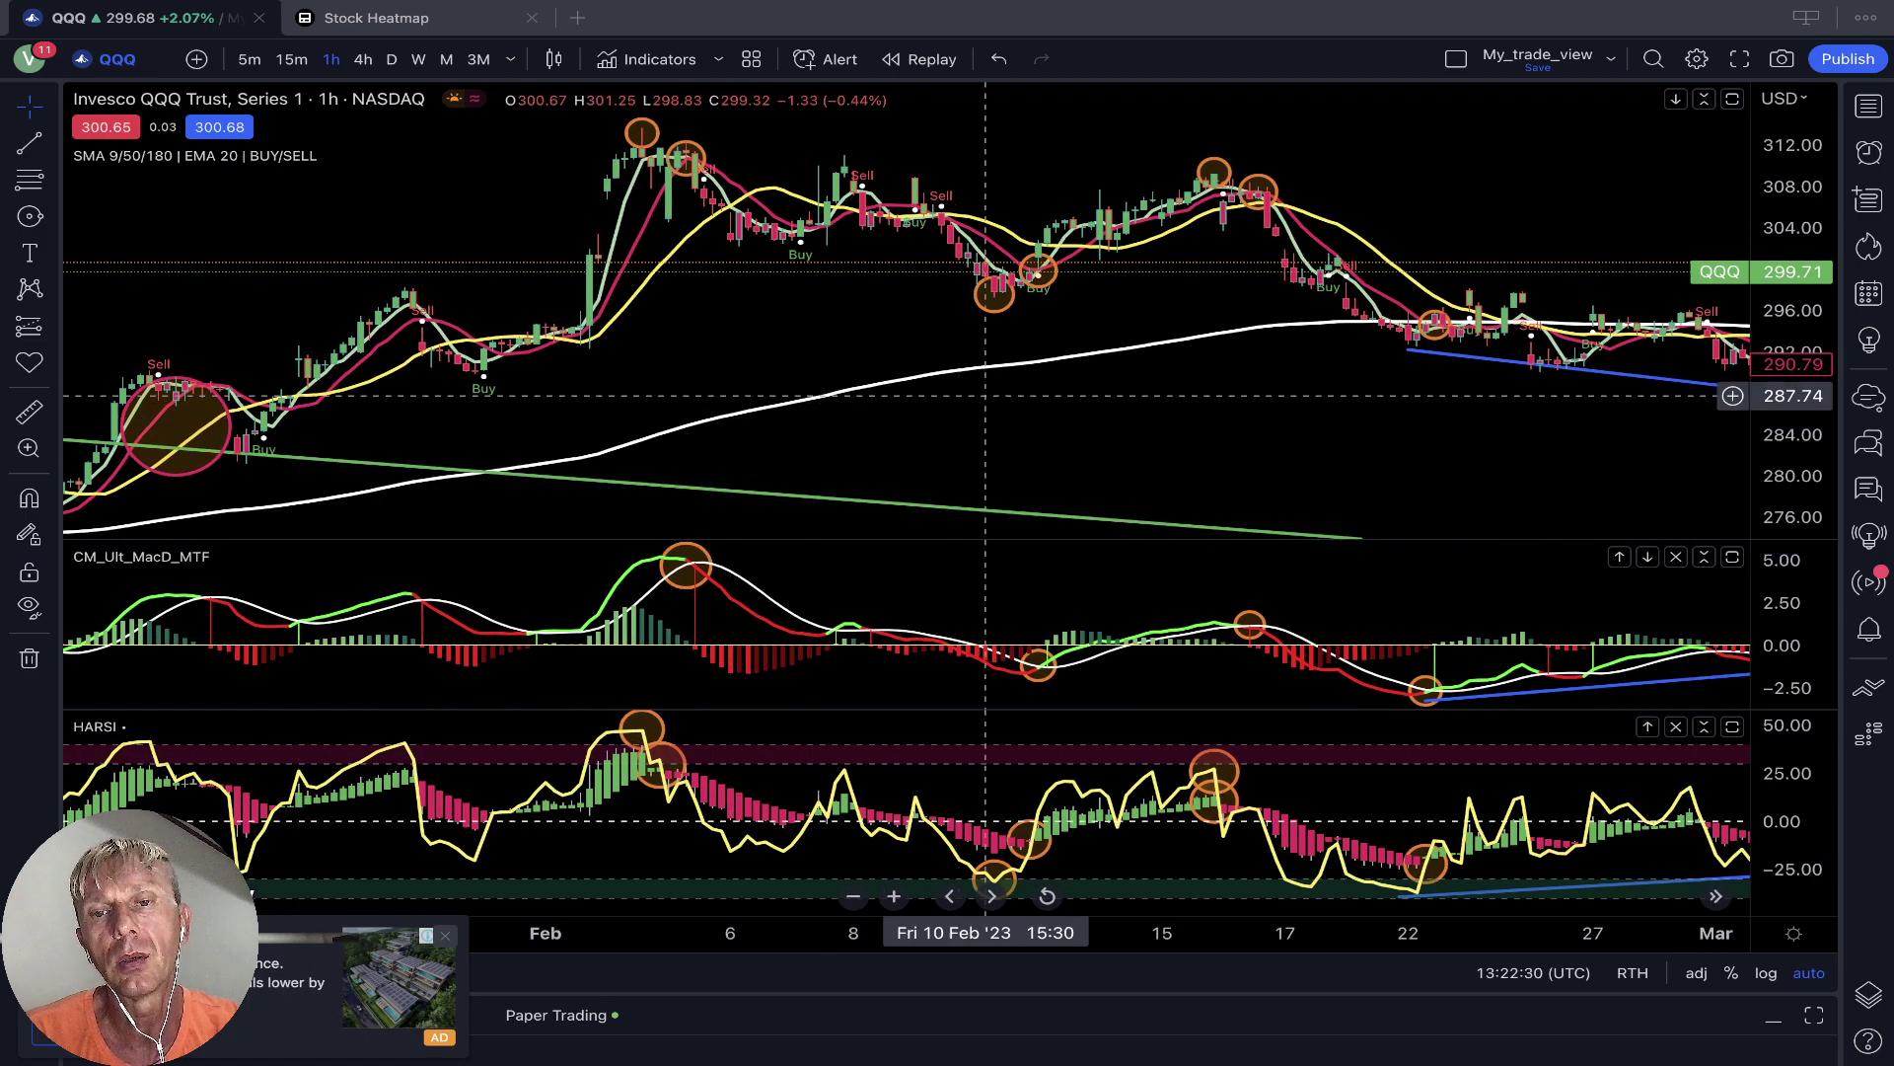
pyautogui.hscroll(10, 1224, 400)
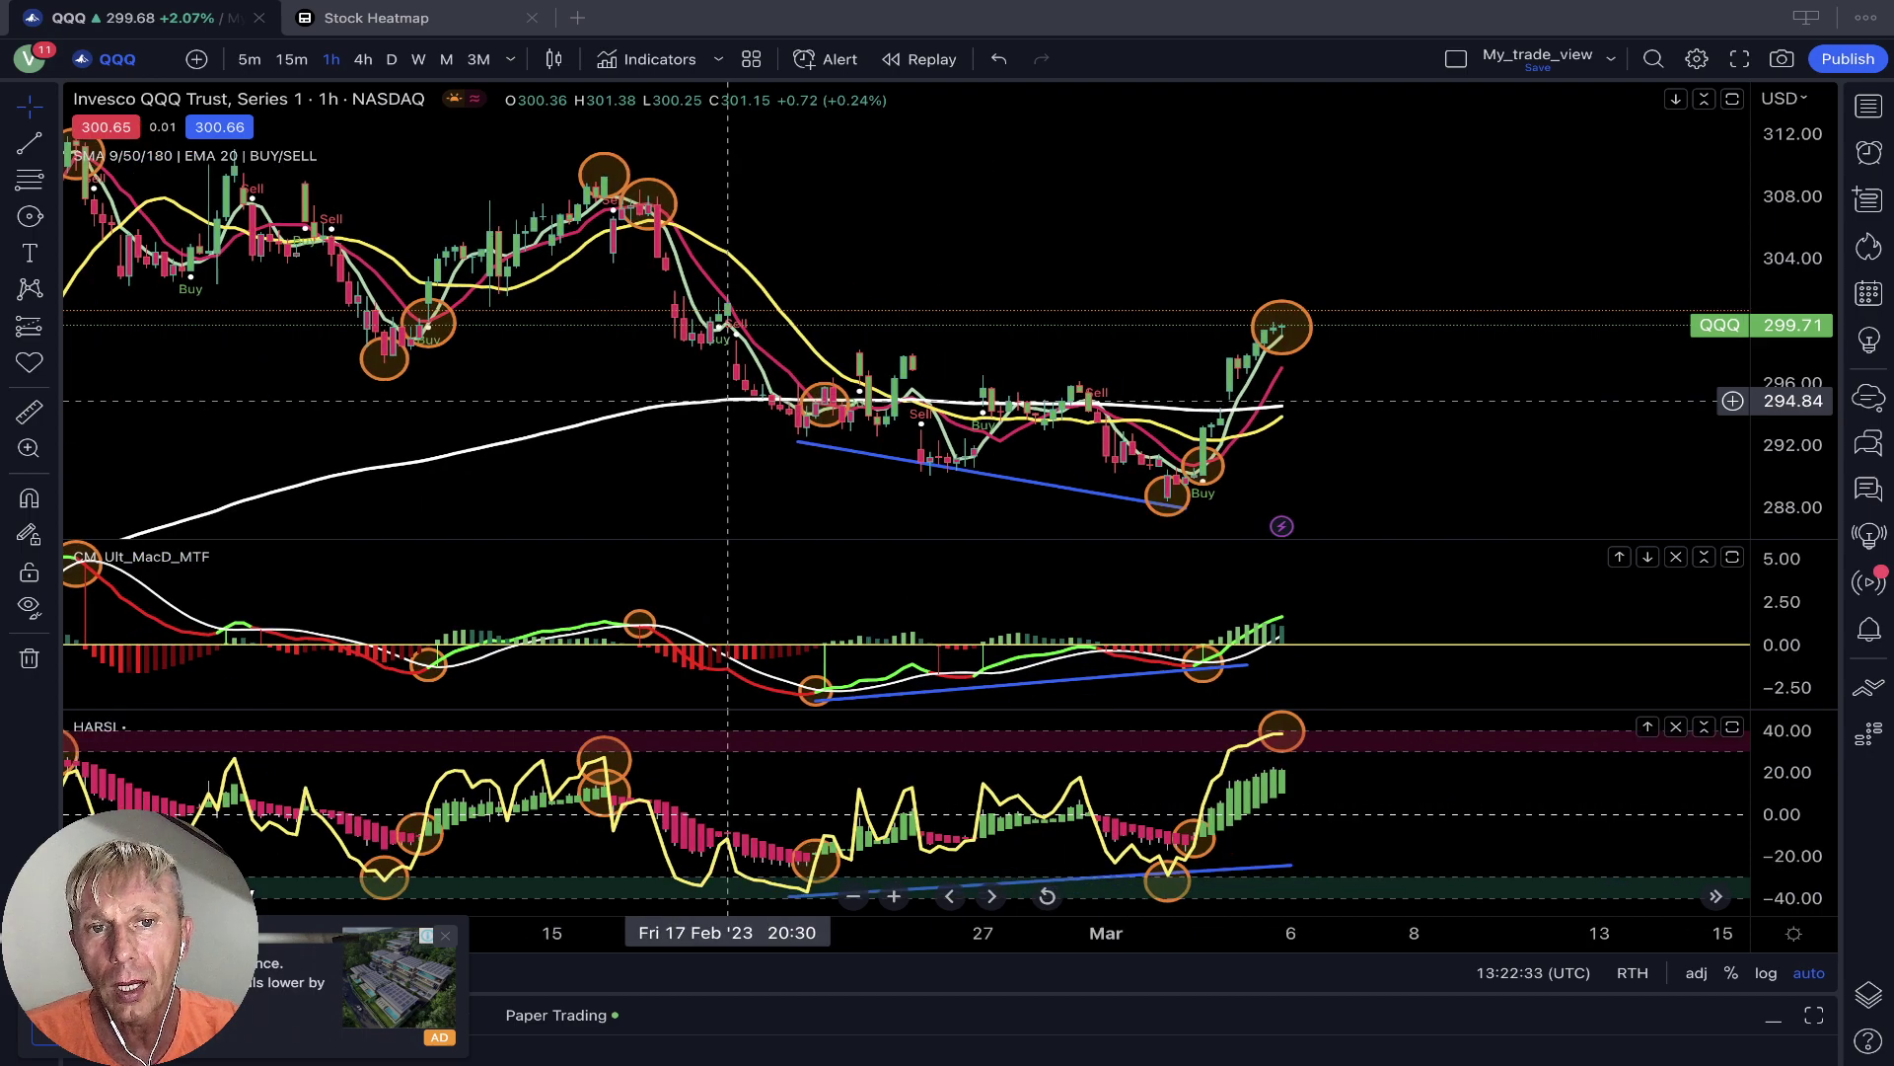
pyautogui.hscroll(1, 729, 399)
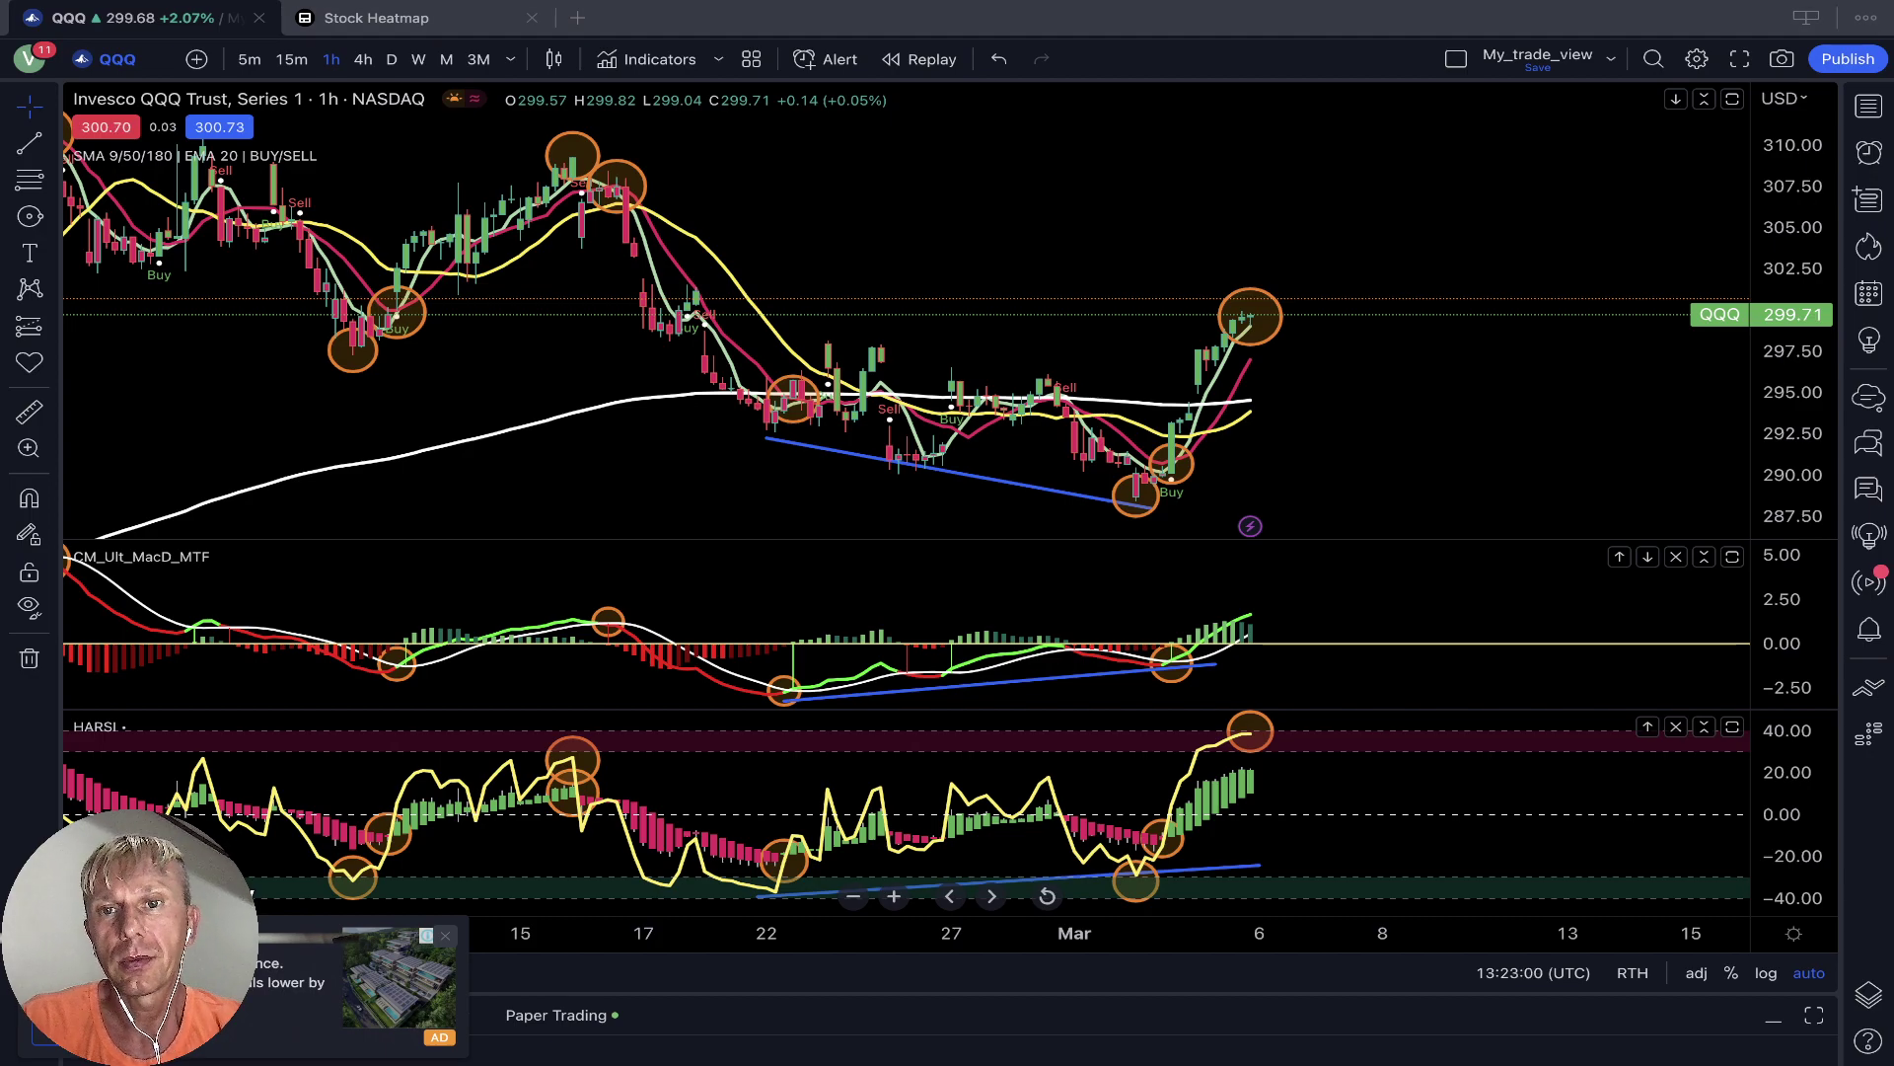
pyautogui.hscroll(-5, 1171, 225)
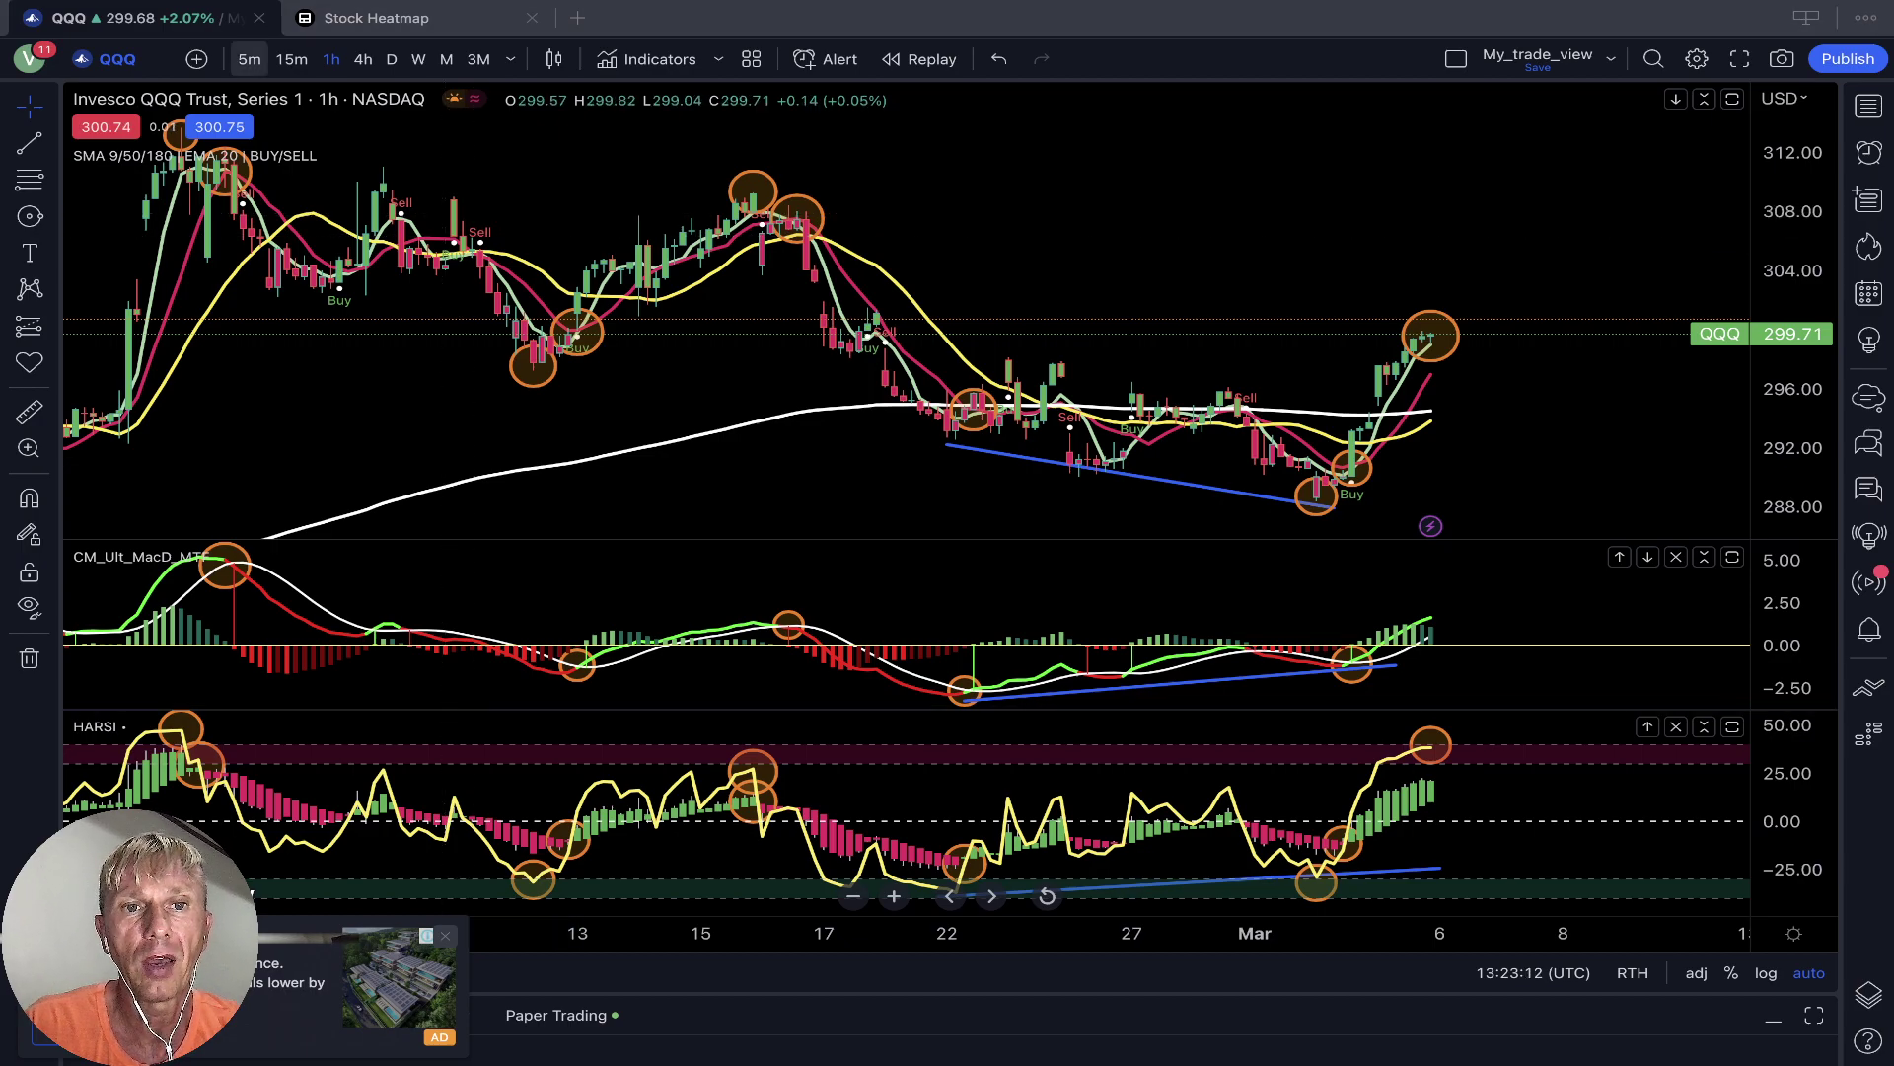
# Compare QQQ on the 5-minute and daily timeframes, and return to the 1-hour chart
pyautogui.click(250, 59)
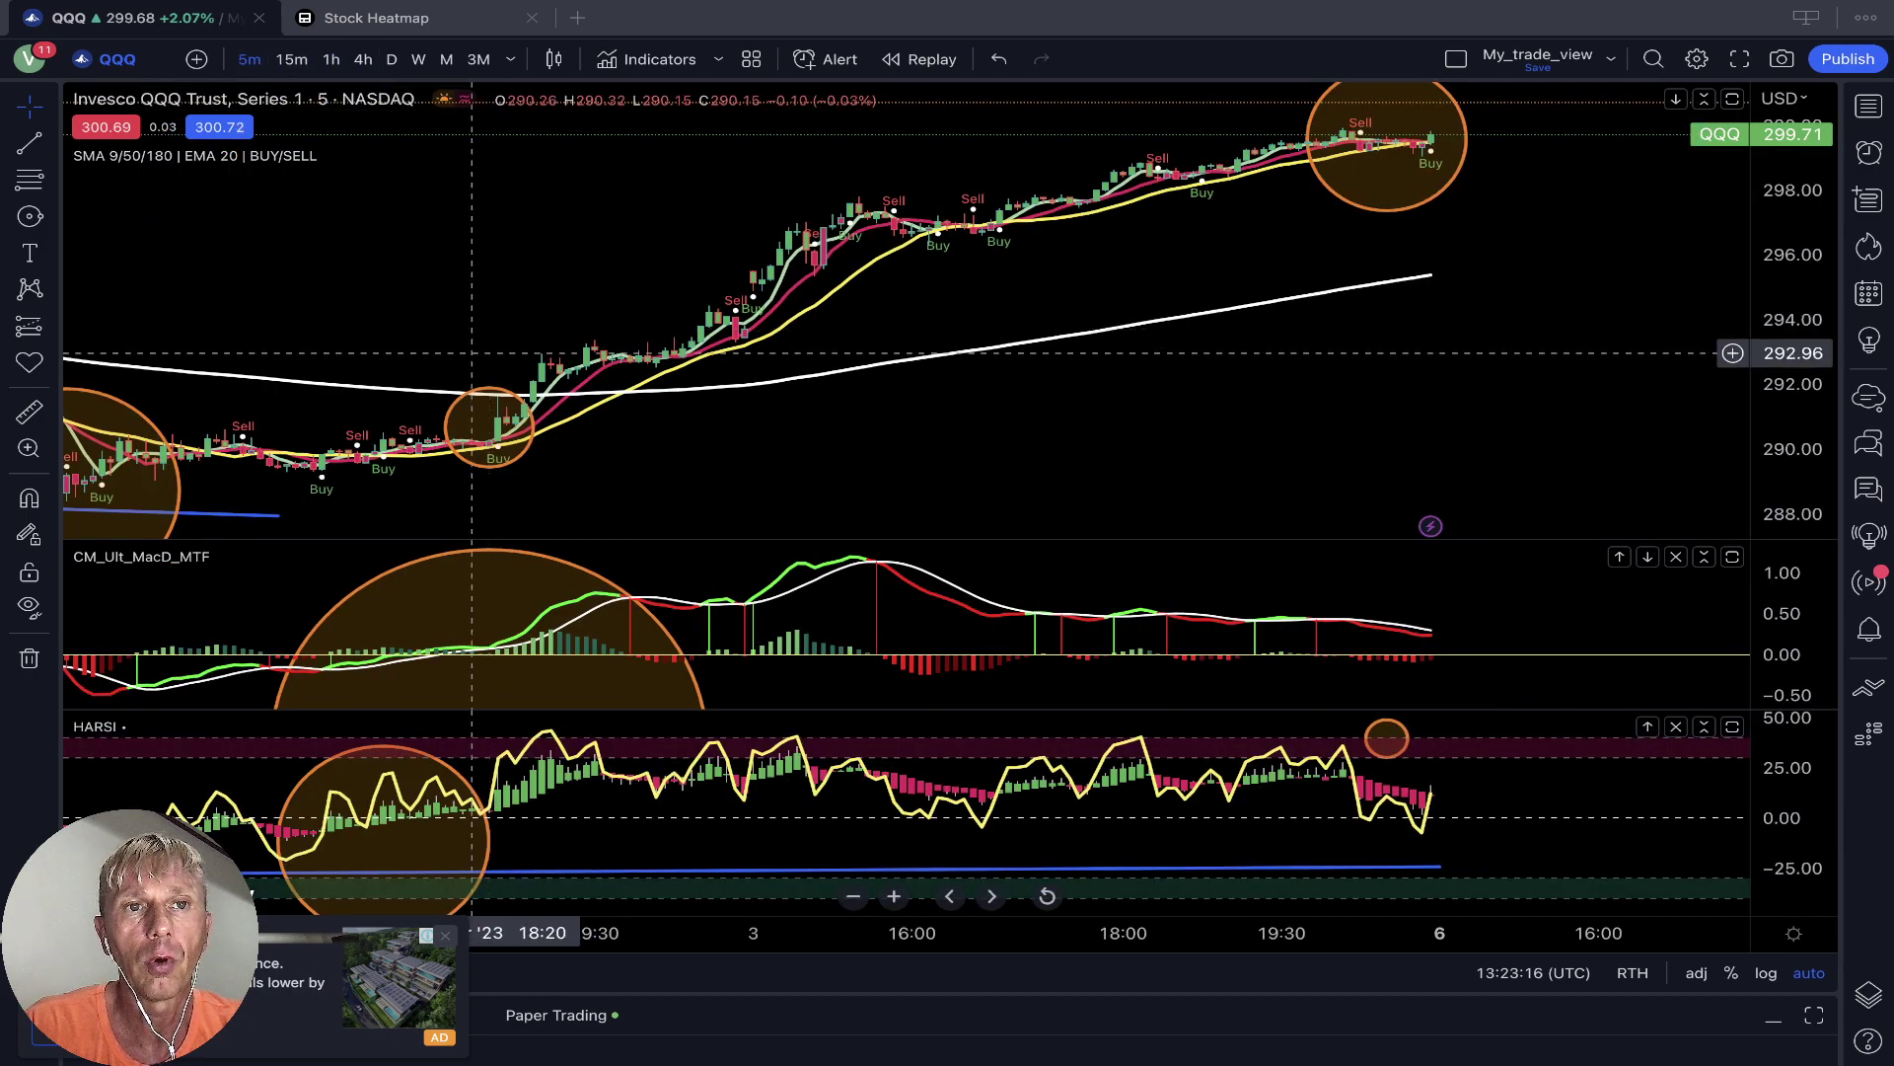
pyautogui.click(392, 59)
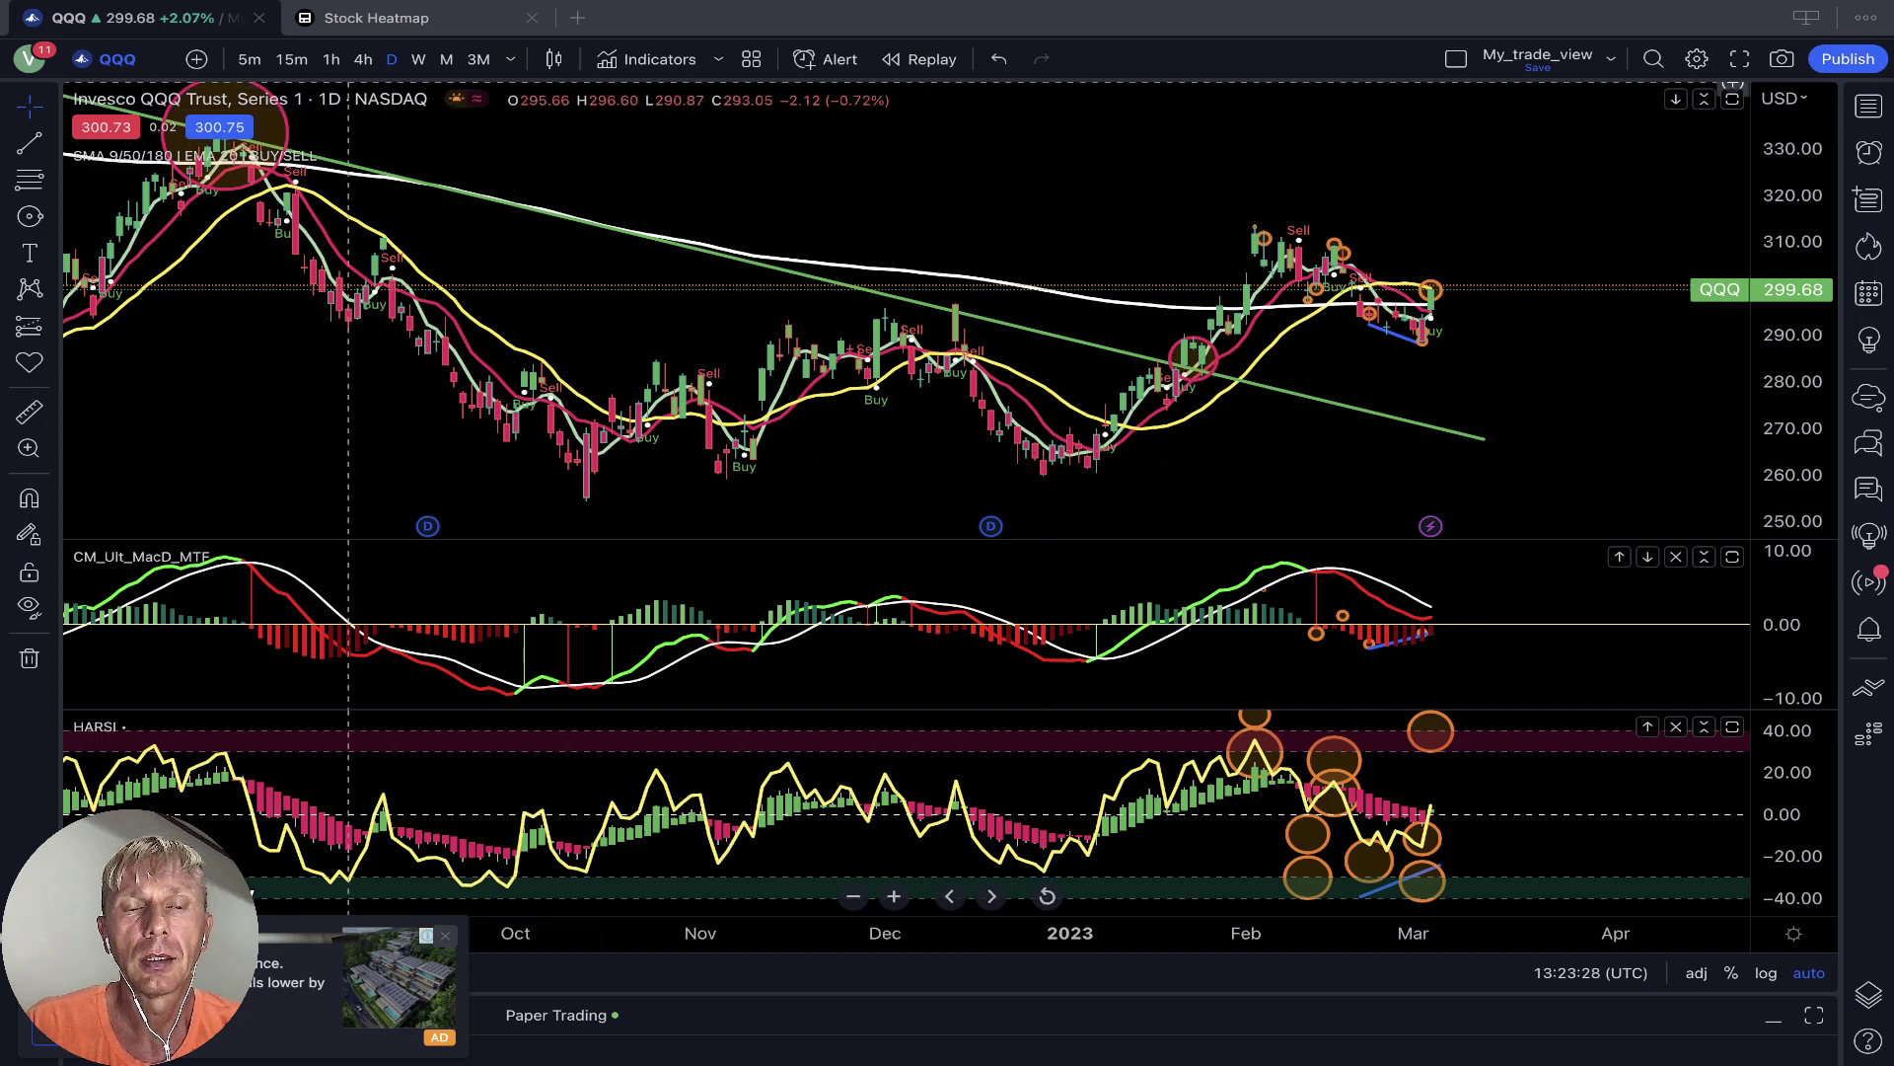
pyautogui.click(331, 62)
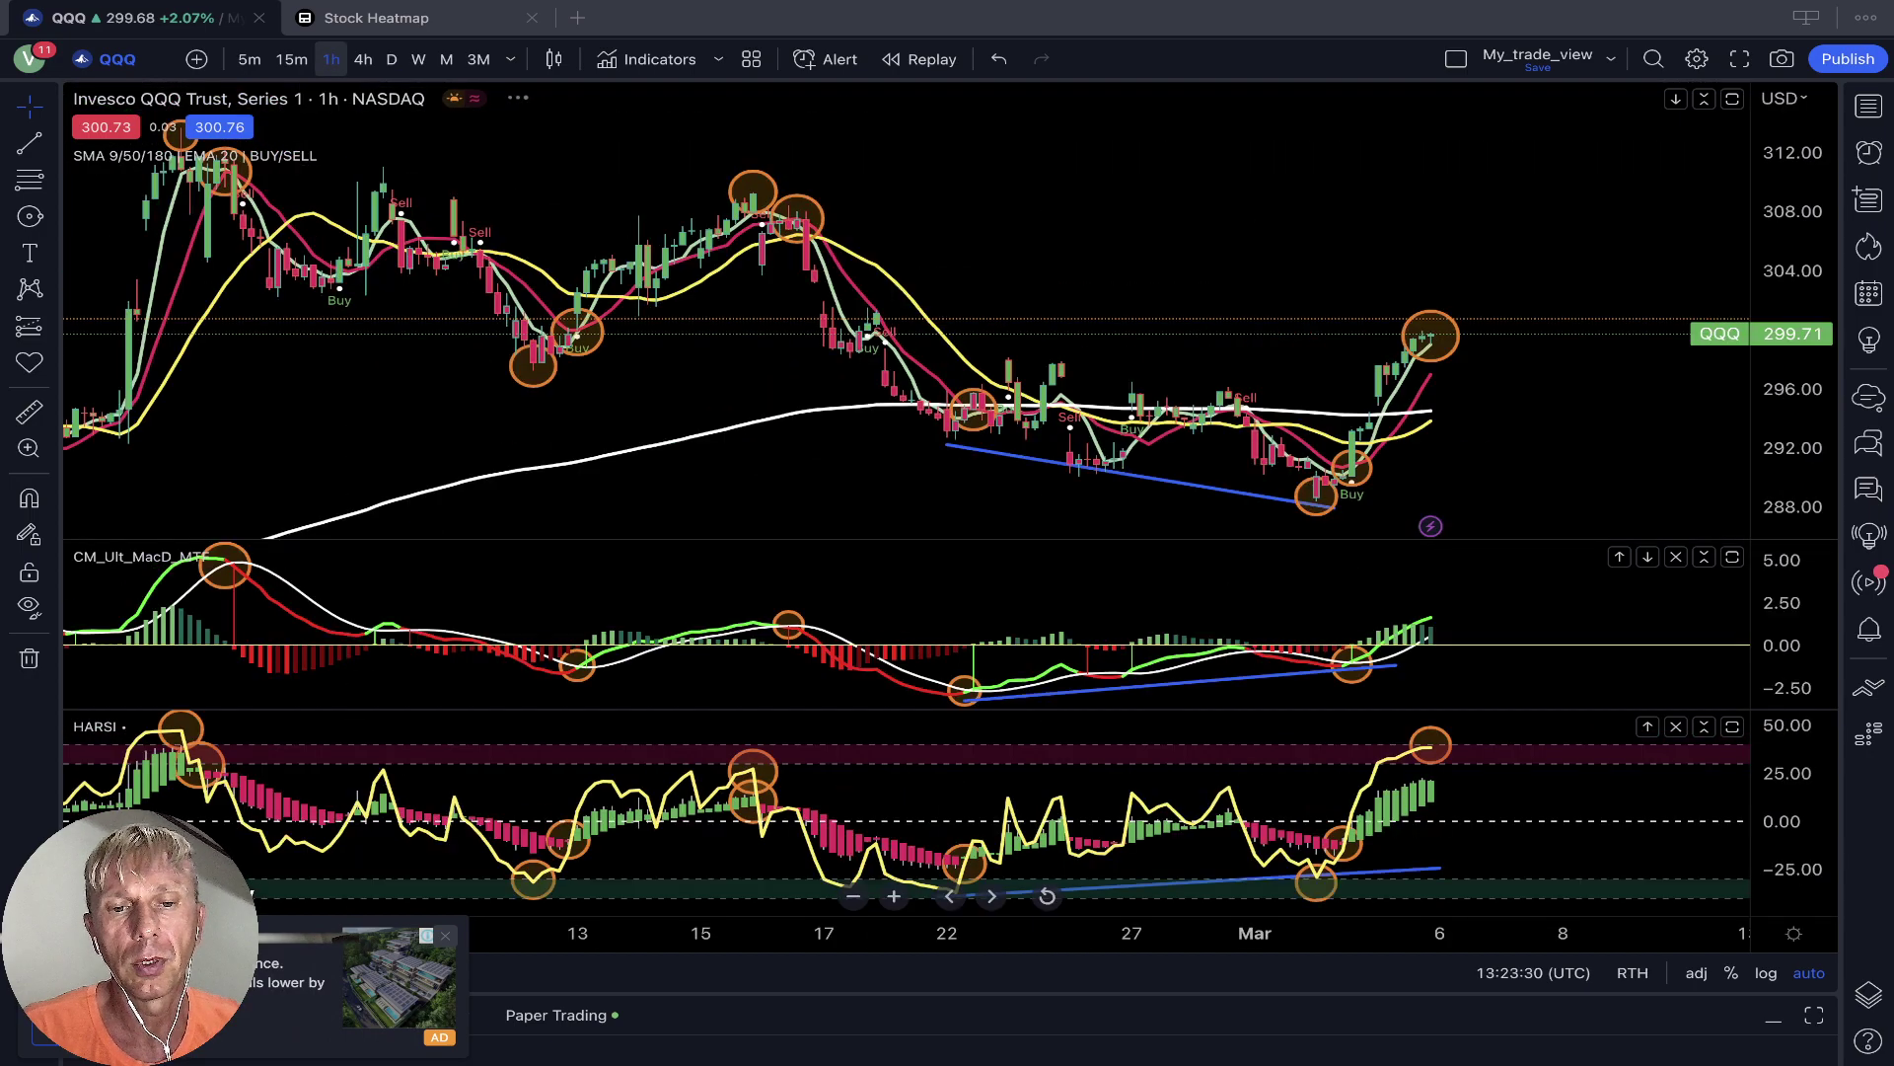